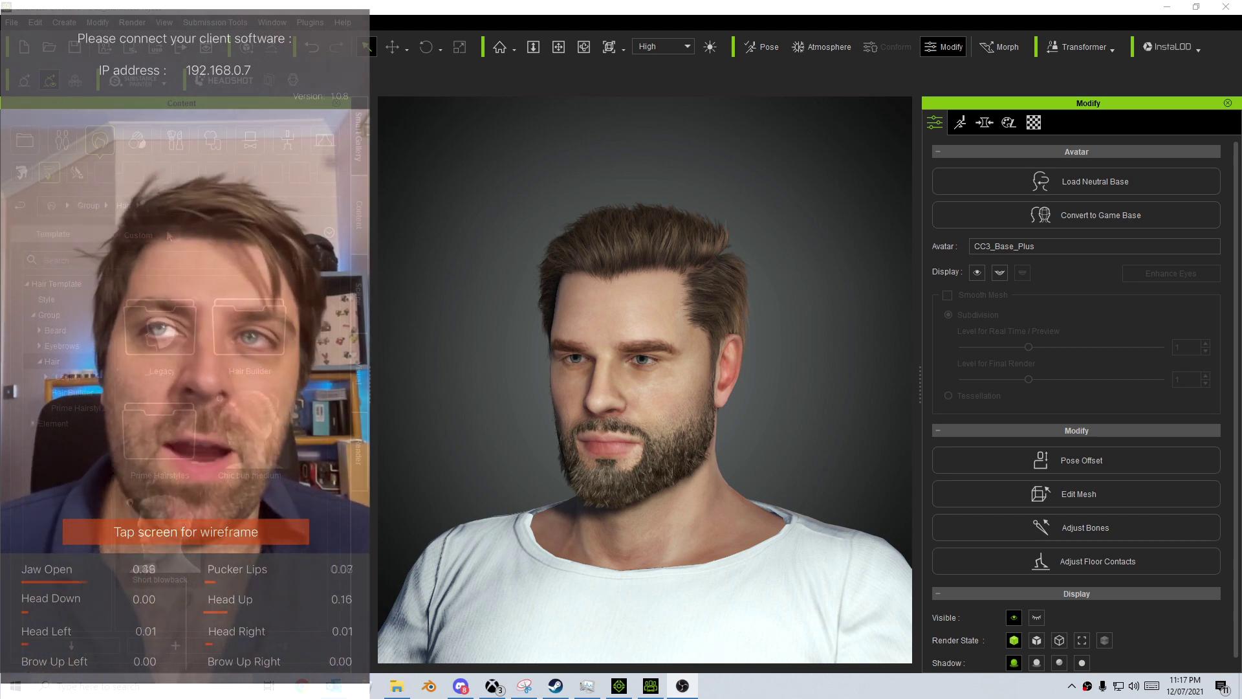
- Send the CC3_Base_Plus character from Character Creator to iClone
click(12, 22)
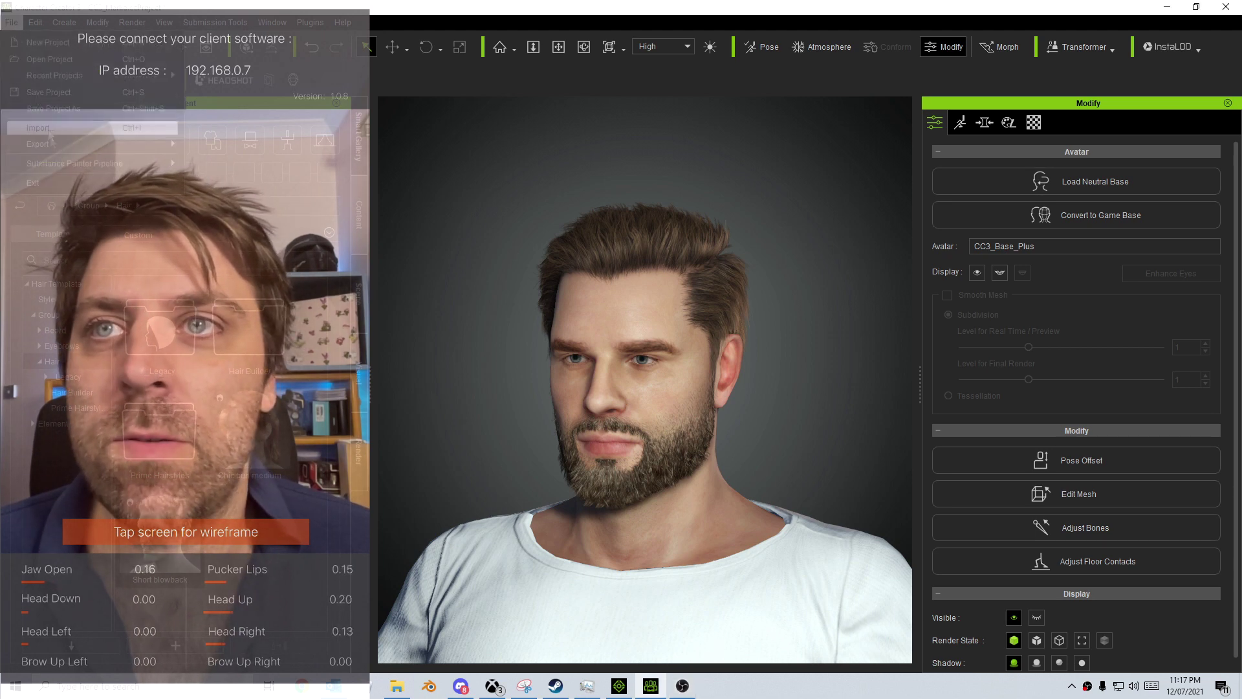
mouse_move(152, 158)
click(232, 186)
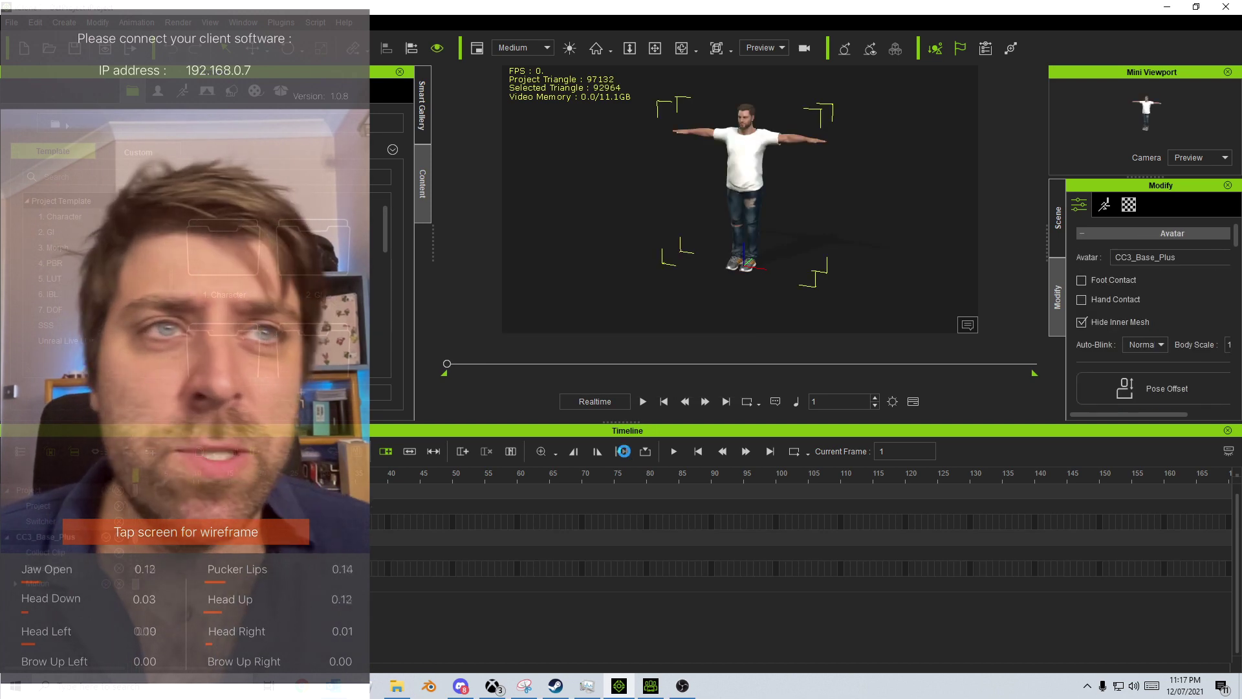
- Open the Motion LIVE plugin for the CC3_Base_Plus avatar
scroll(813, 148, up, 1)
middle_drag(814, 150, 811, 234)
scroll(813, 255, up, 8)
scroll(811, 235, down, 6)
right_drag(811, 235, 885, 142)
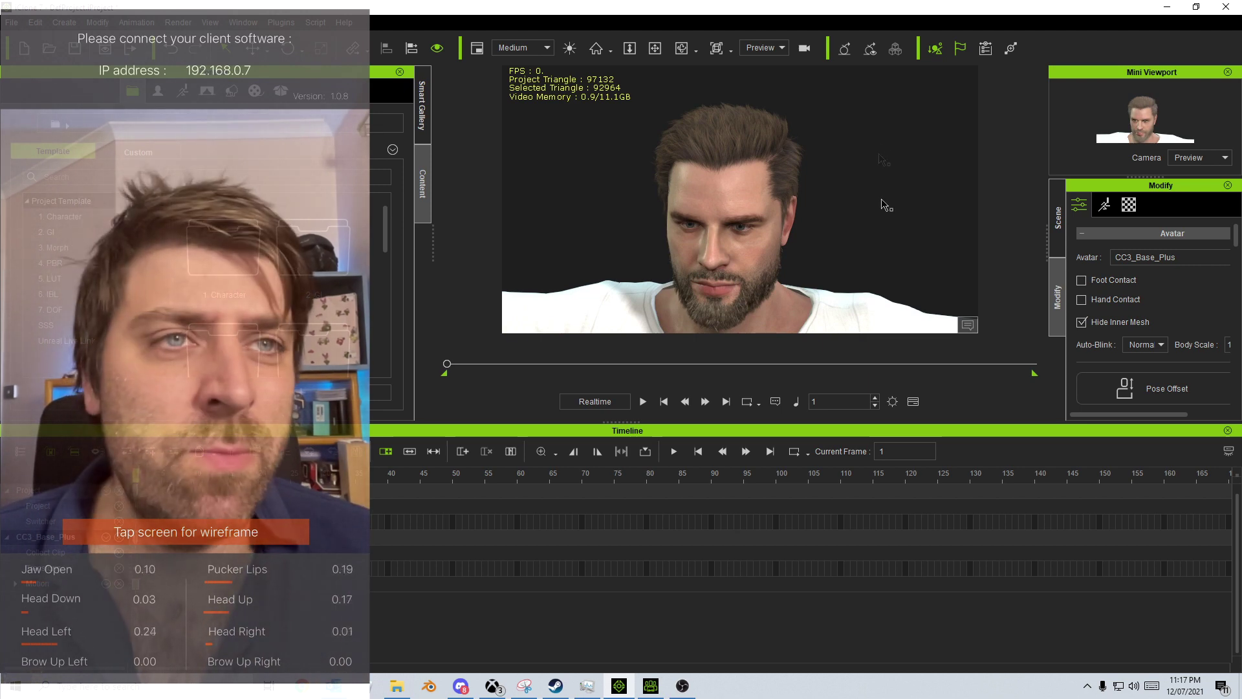
scroll(870, 232, down, 1)
middle_drag(870, 232, 870, 211)
right_drag(871, 208, 870, 142)
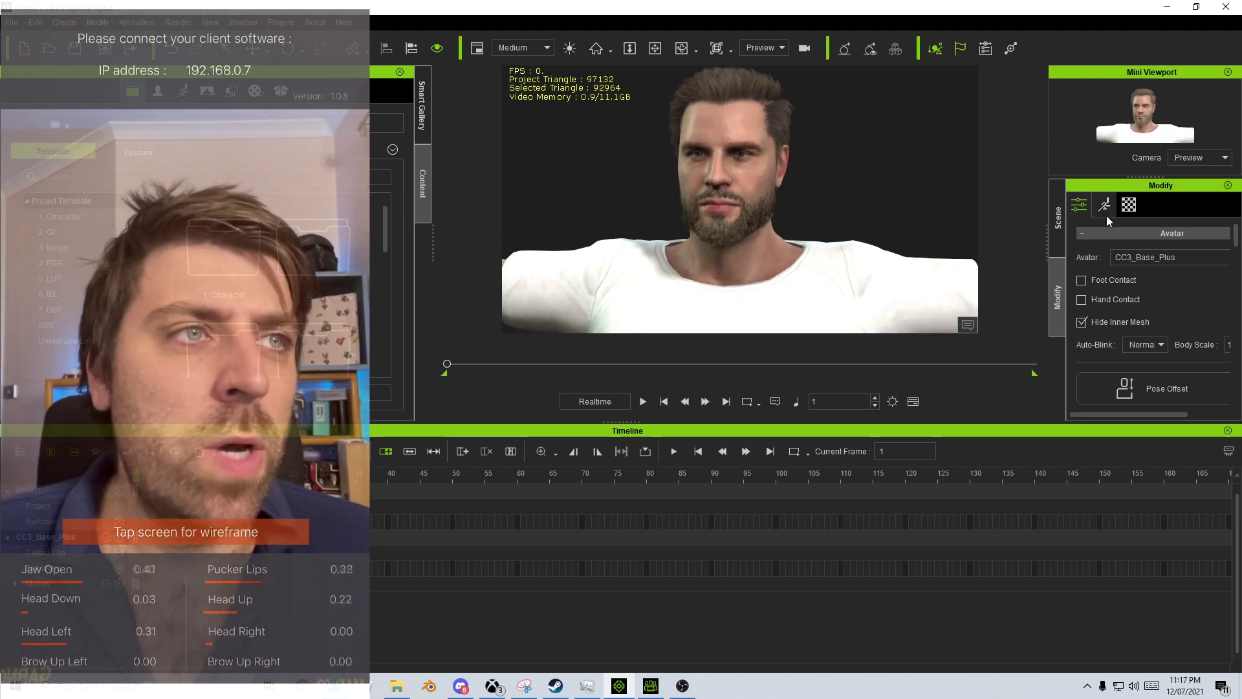
click(1104, 206)
scroll(1134, 350, down, 5)
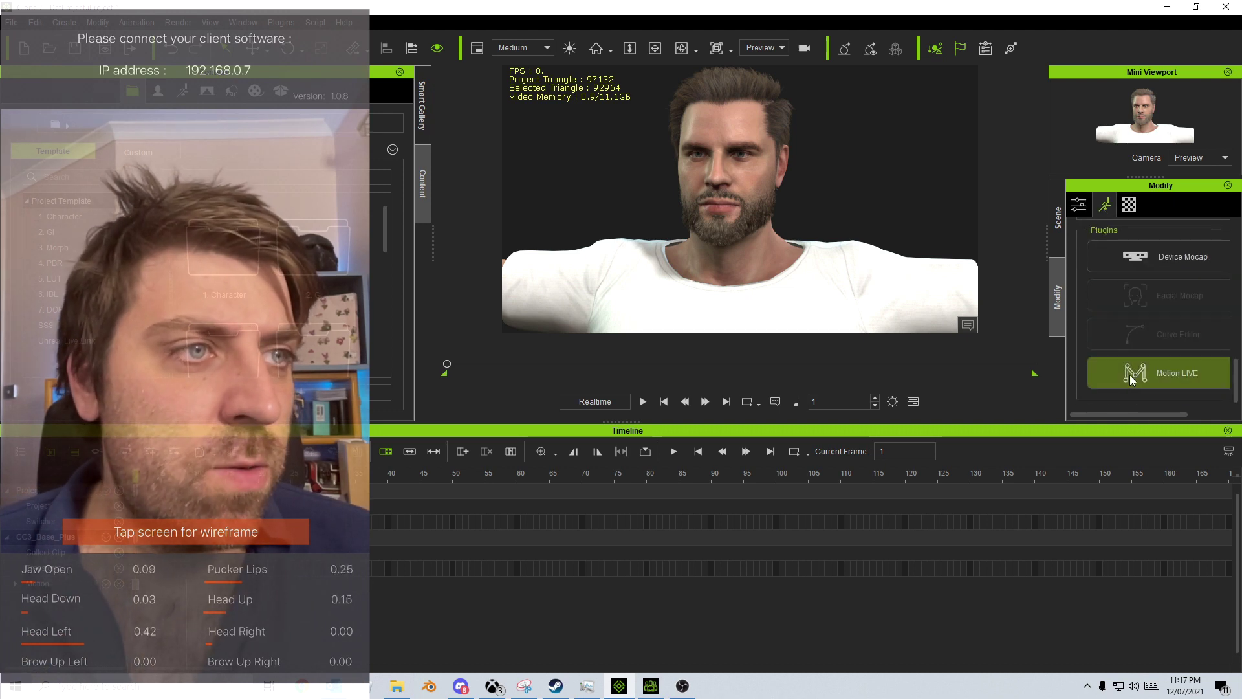
click(1129, 375)
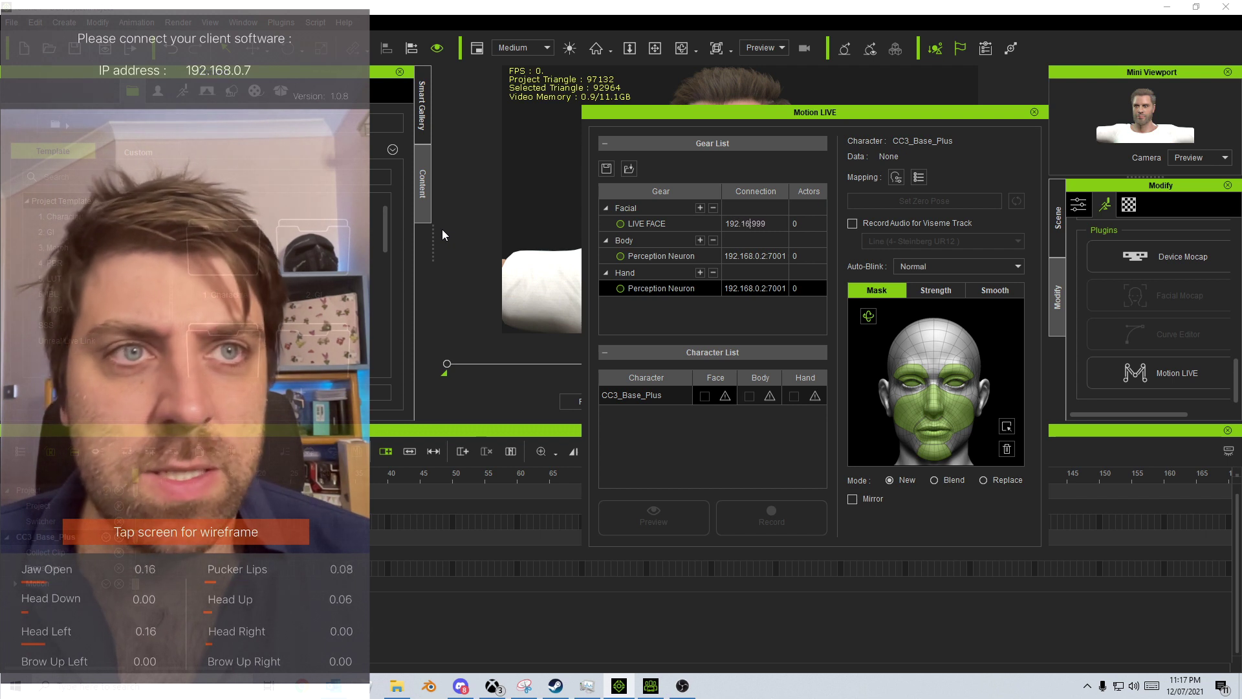
- Connect the LIVE FACE gear at 192.168.0.7 and assign it to the character's face, declining ARKit Expressions
text(8.0.7)
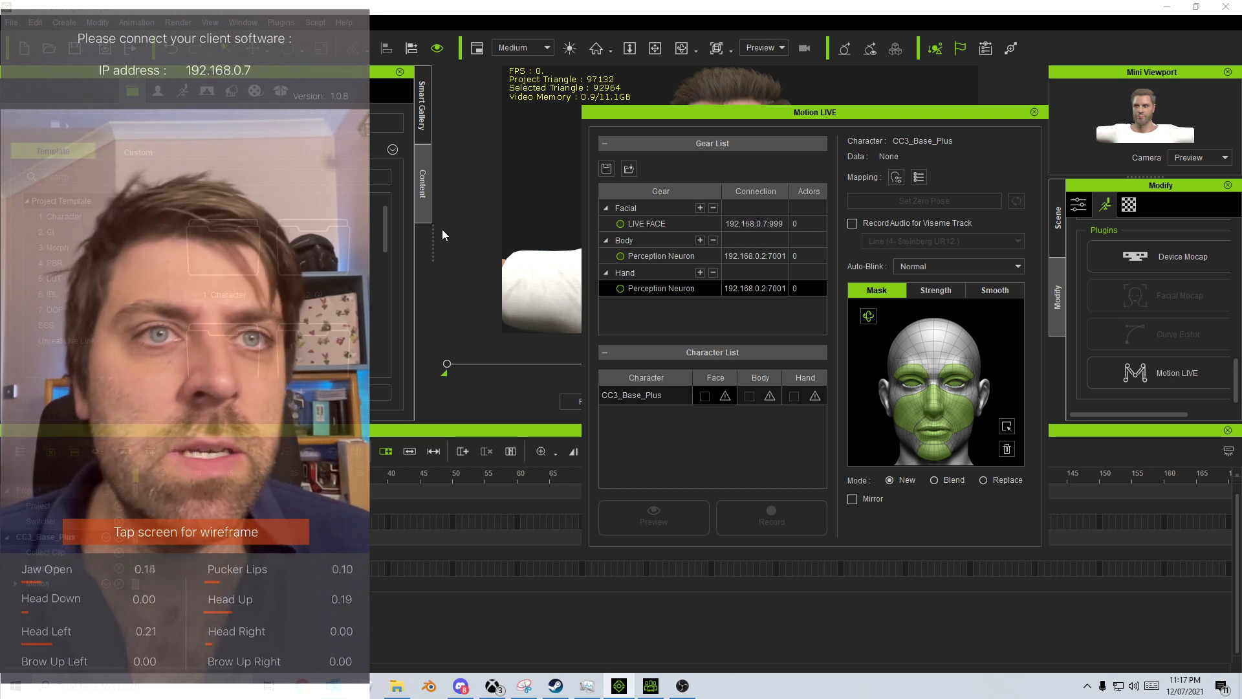
click(619, 222)
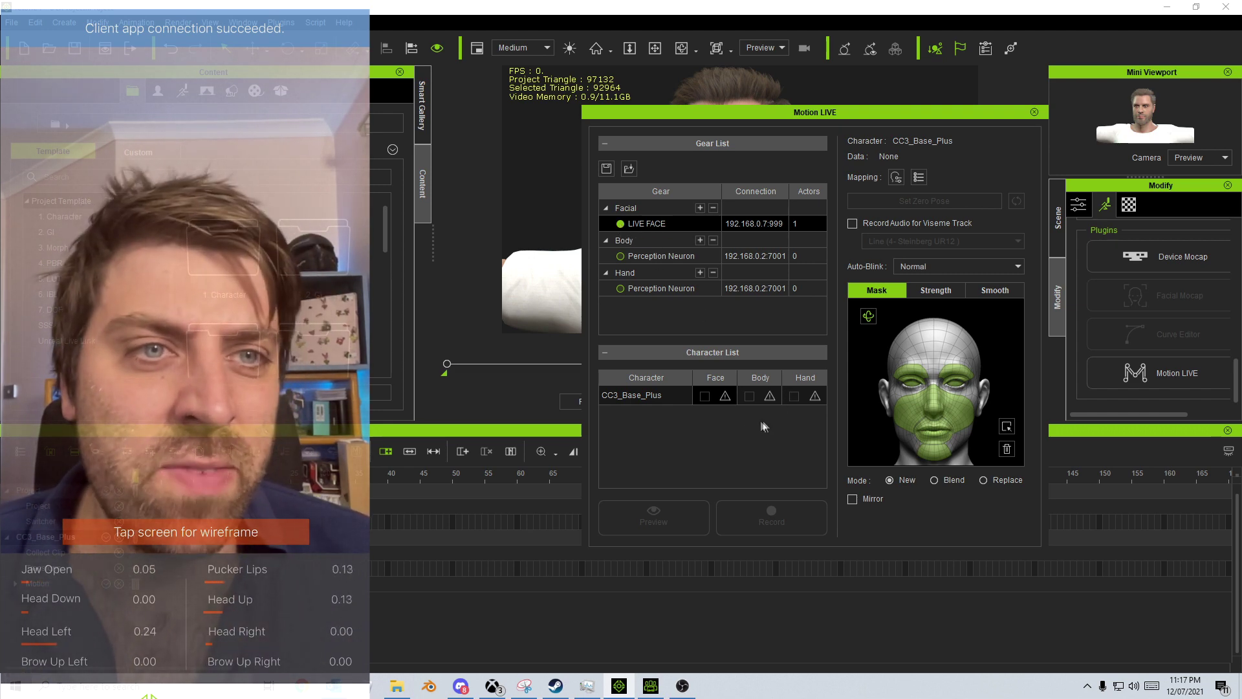
click(726, 398)
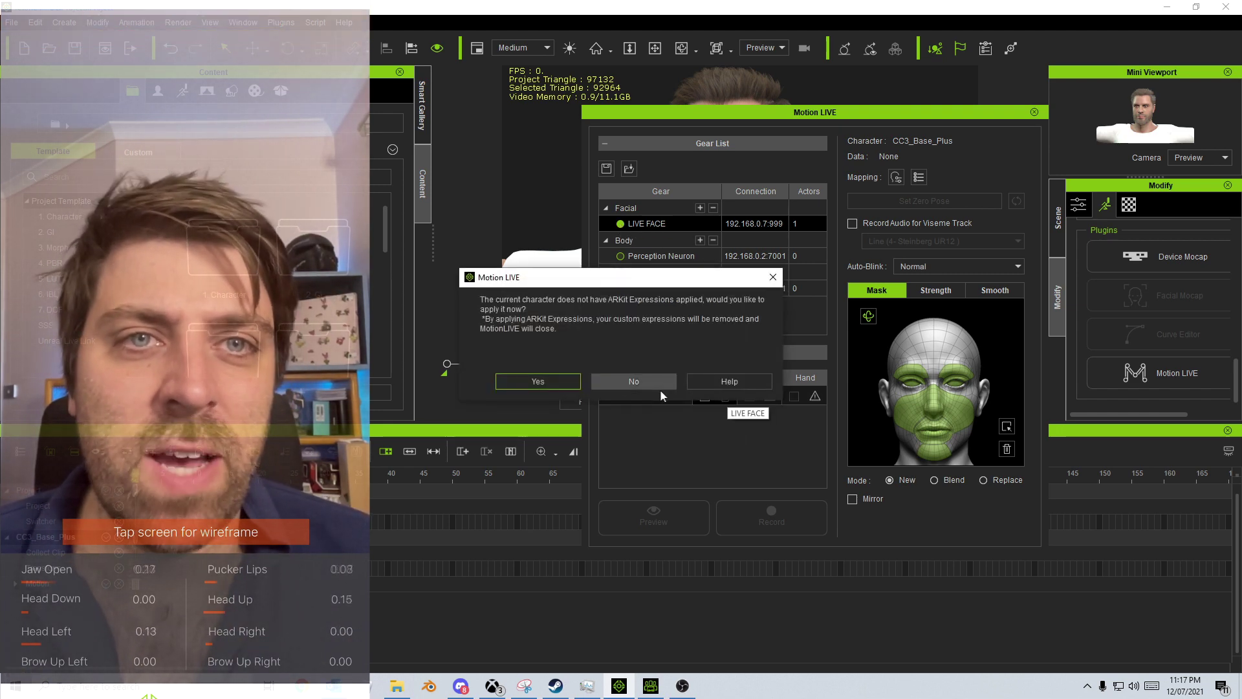
click(646, 381)
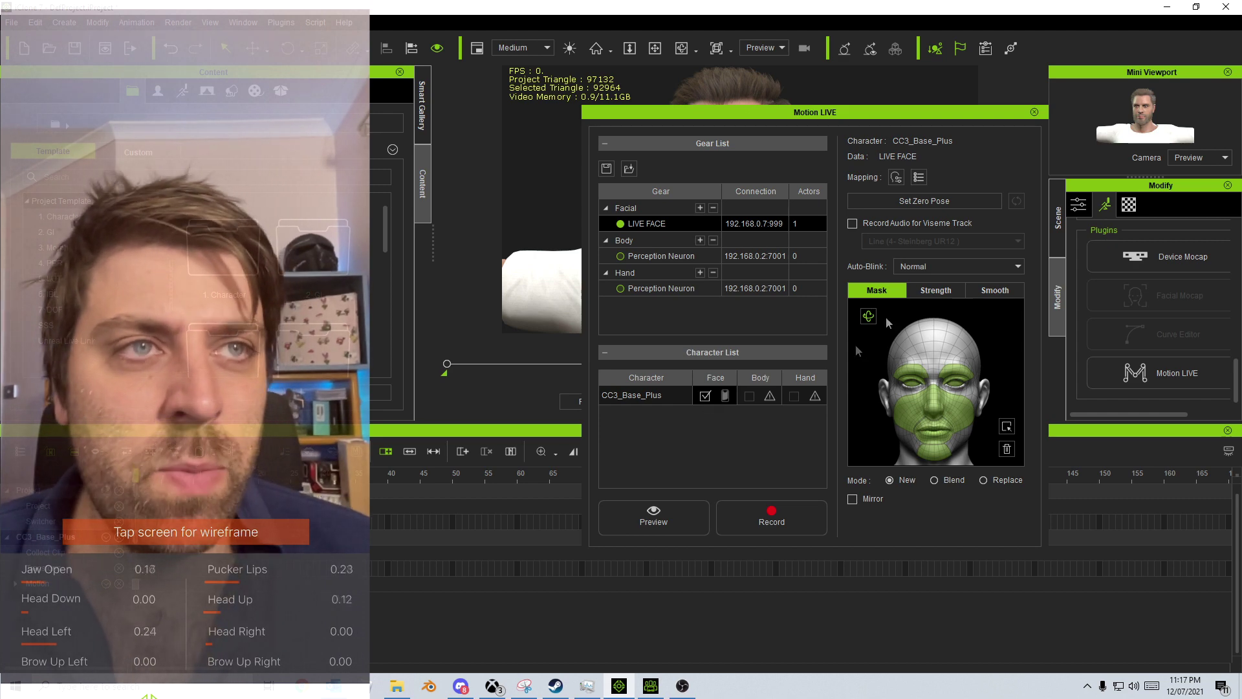
- Run a live preview of the facial capture with the character's head in view, and stop it
drag(893, 116, 717, 98)
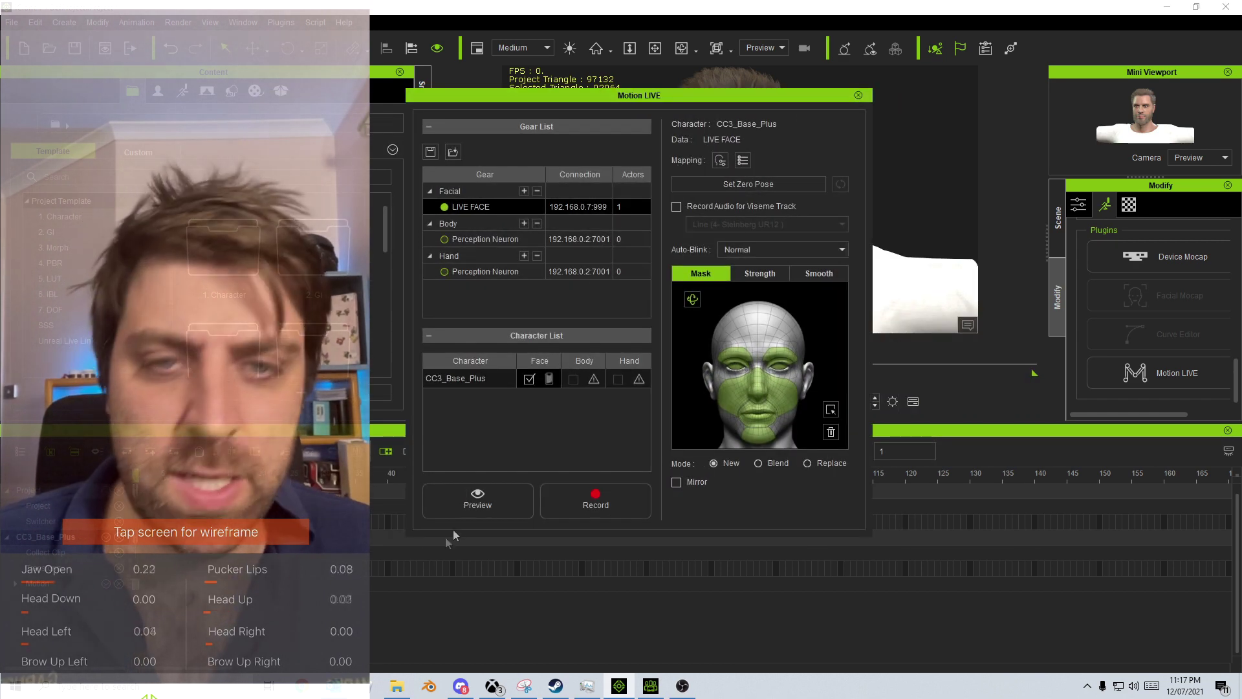
click(472, 509)
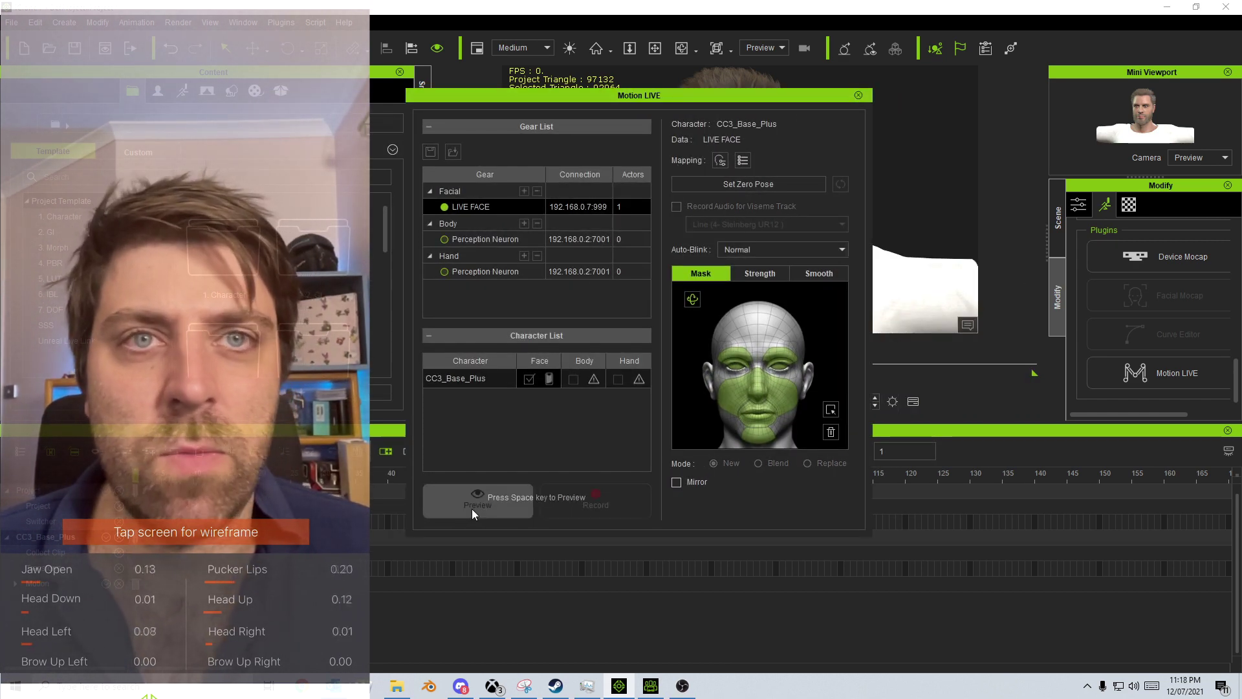
drag(671, 96, 338, 98)
key(space)
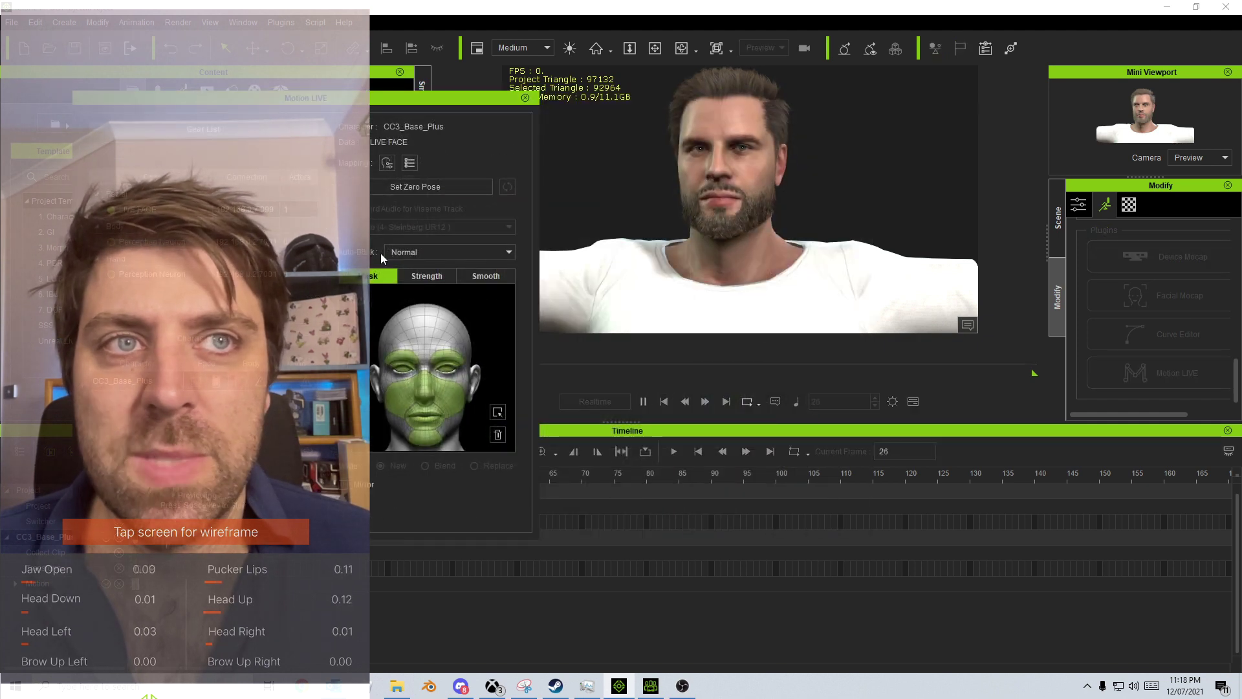
key(space)
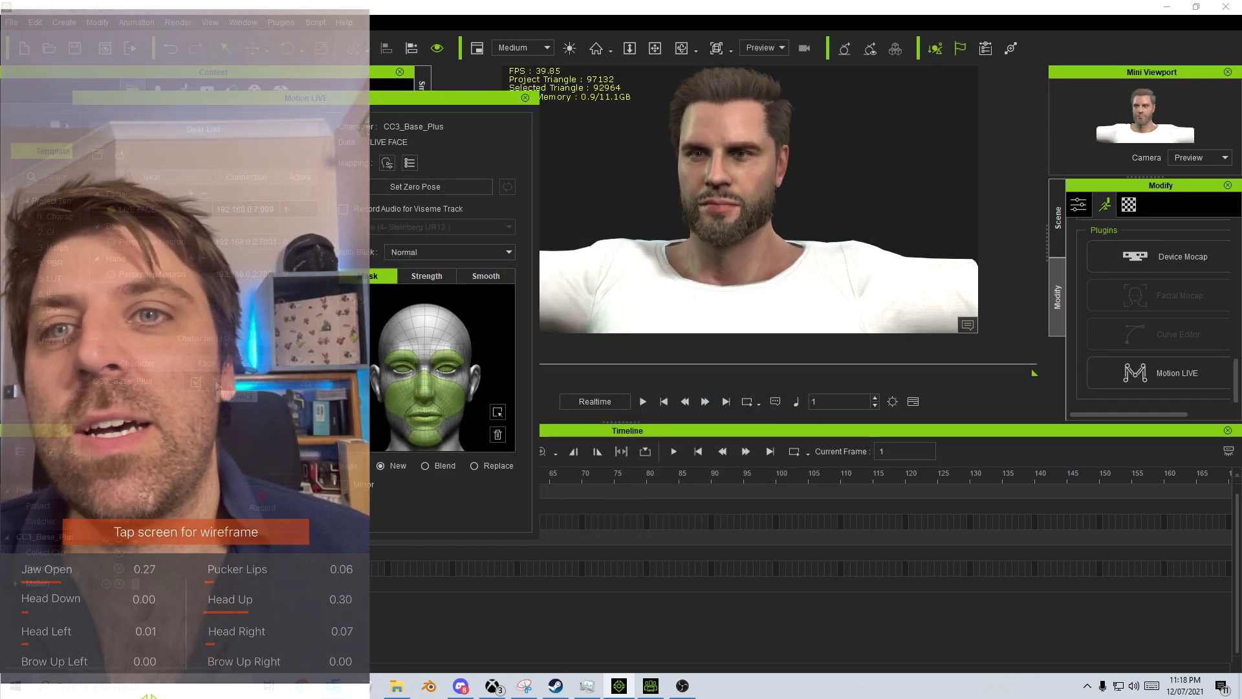
- Reassign LIVE FACE to the face with ARKit Expressions applied, and reopen Motion LIVE to reconnect the gear
click(251, 387)
click(550, 379)
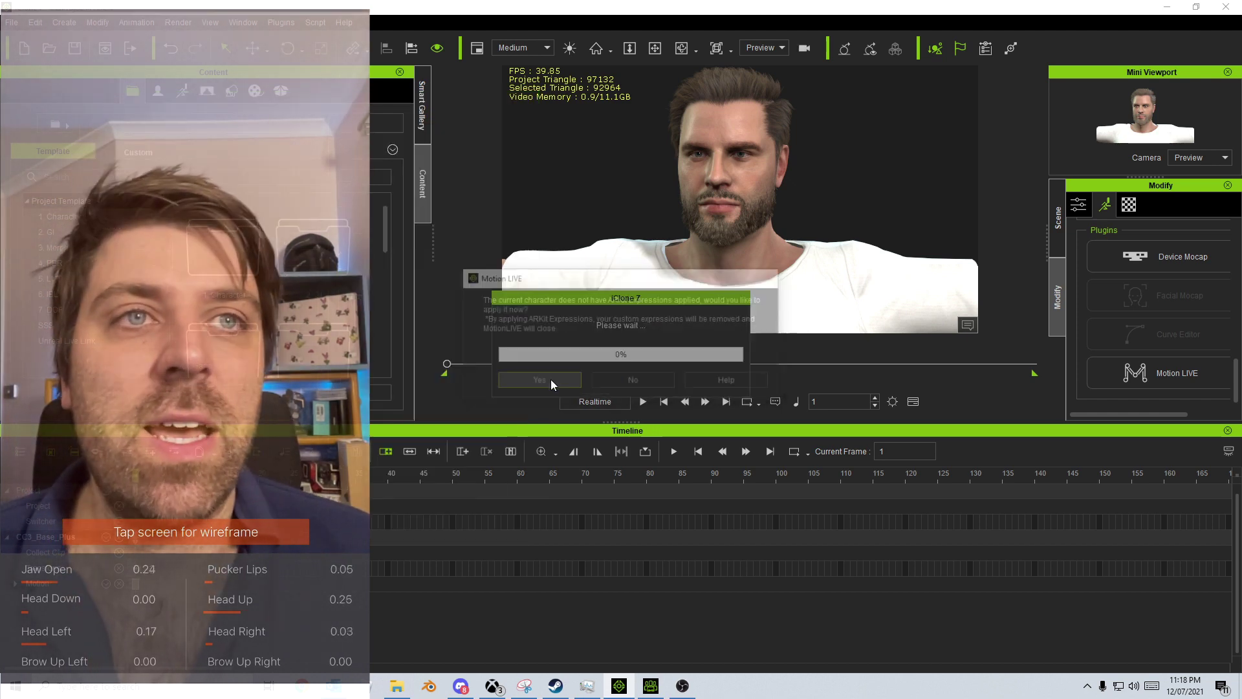
click(1168, 374)
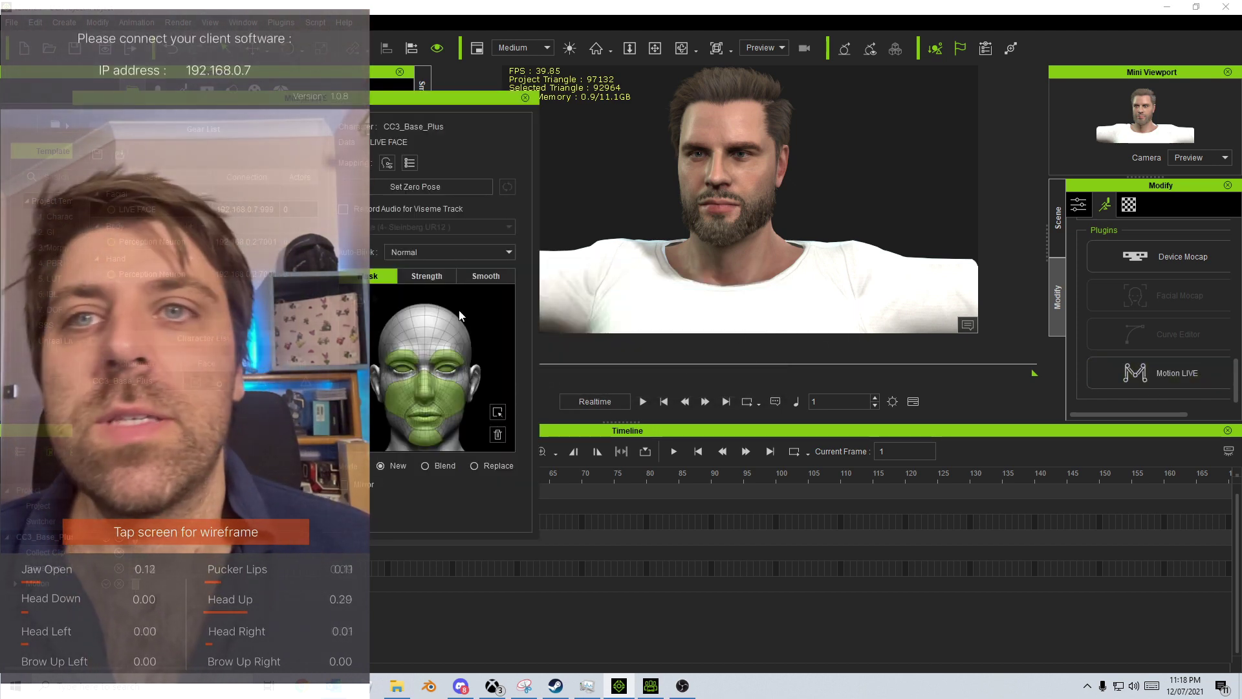
click(107, 209)
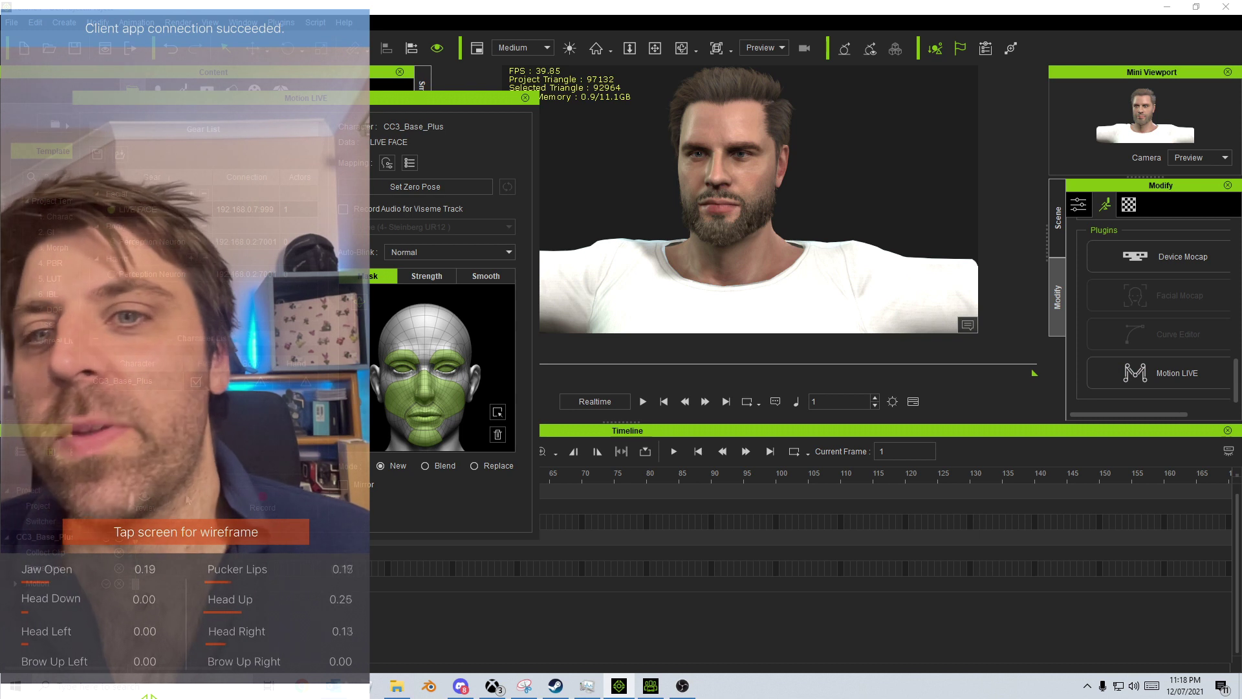
- Set the zero pose during a live preview of the face, stop the preview and close Motion LIVE
key(space)
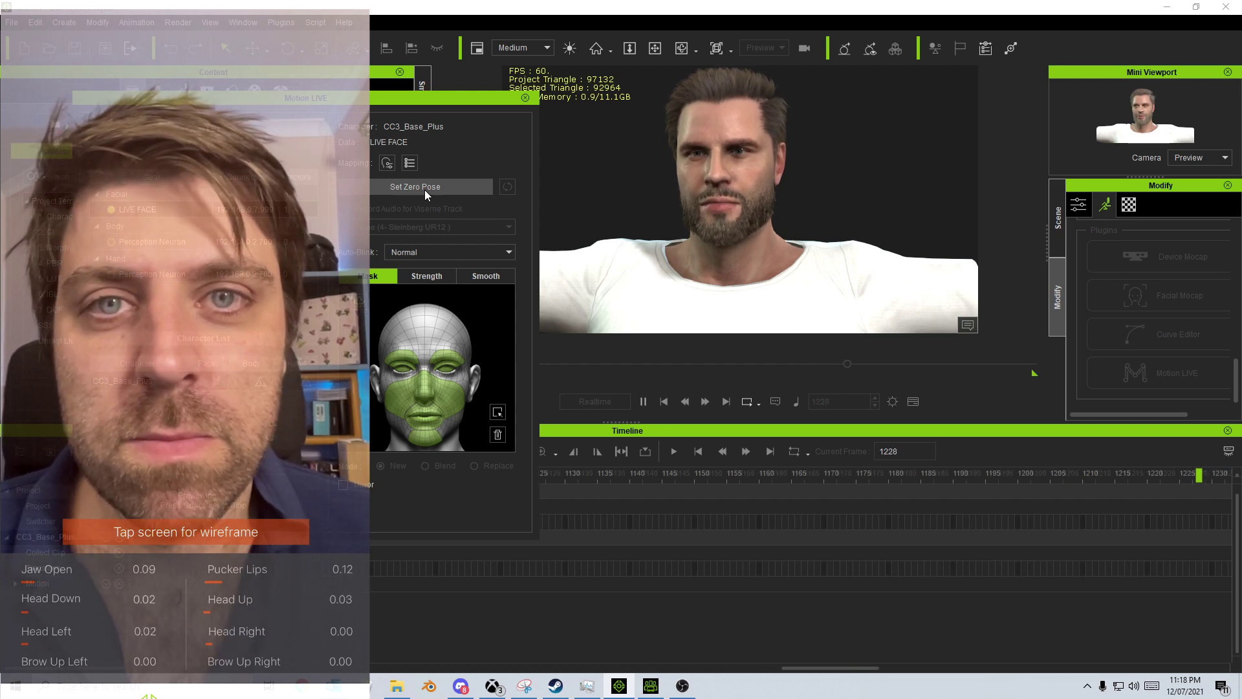
click(425, 188)
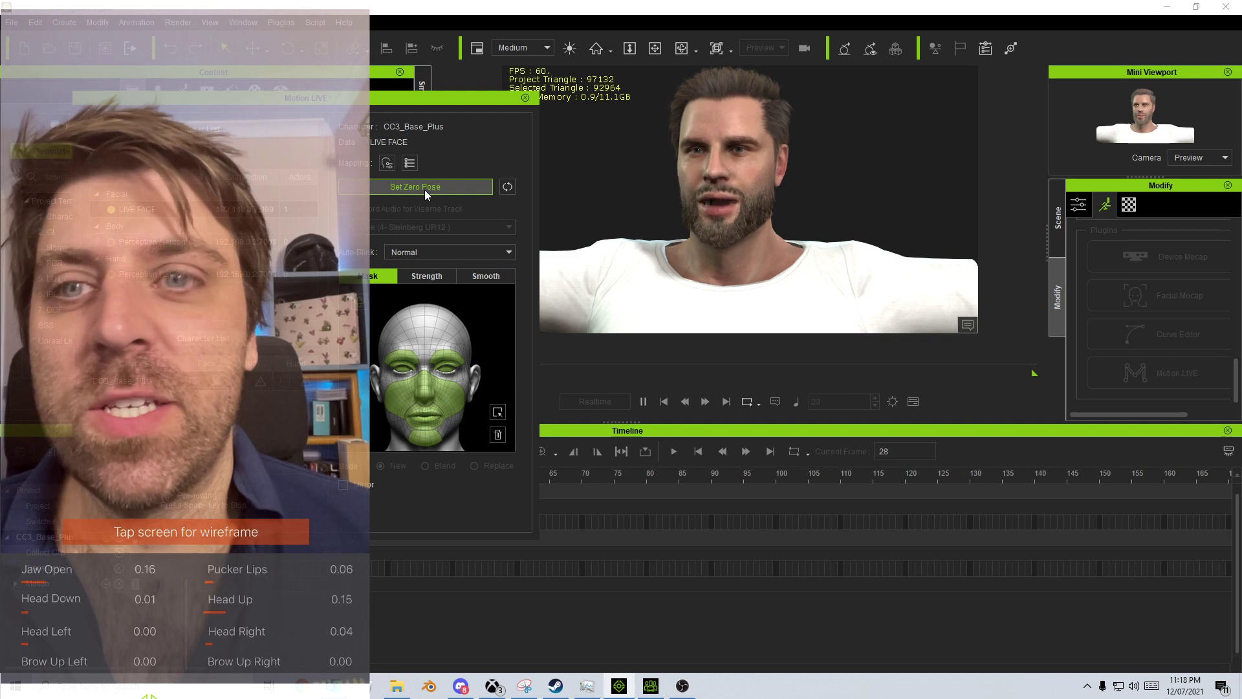
key(space)
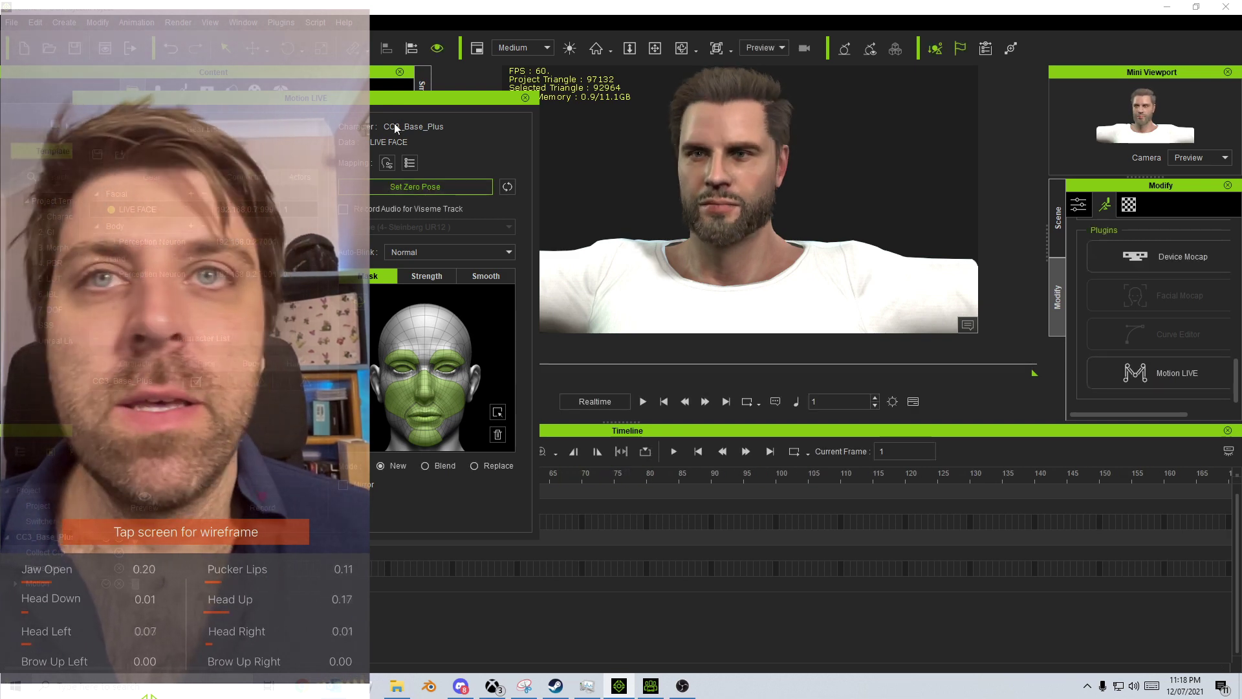
click(525, 98)
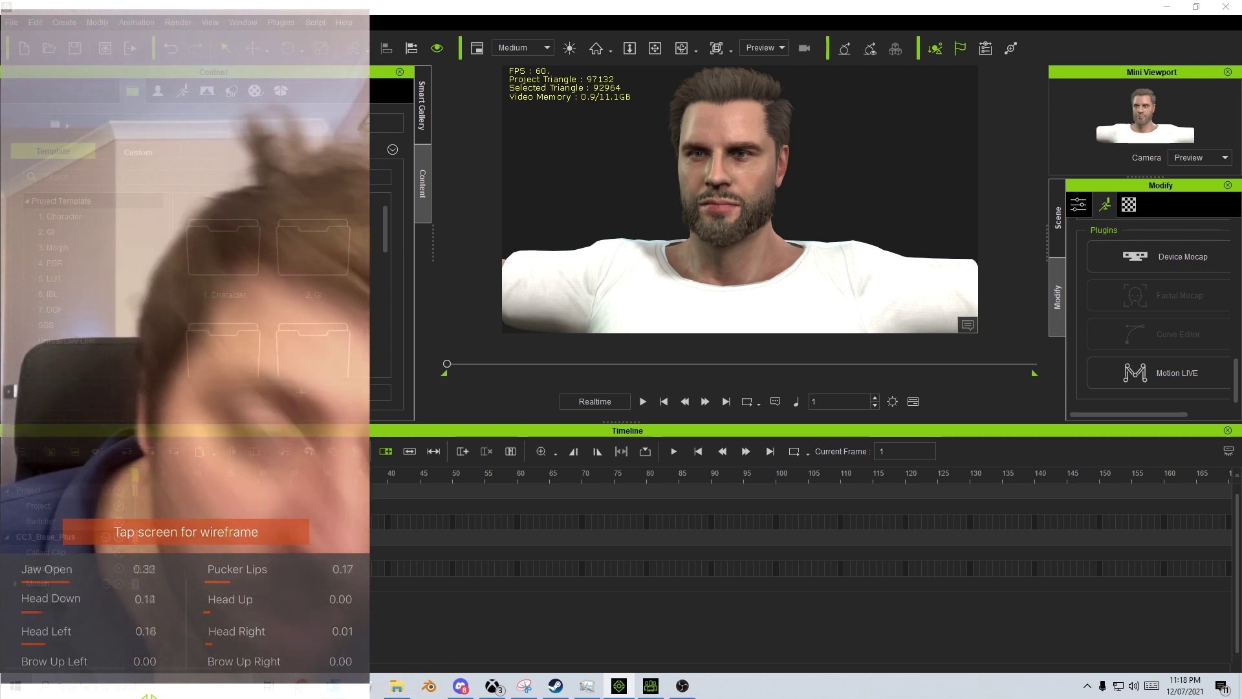
click(302, 686)
click(302, 686)
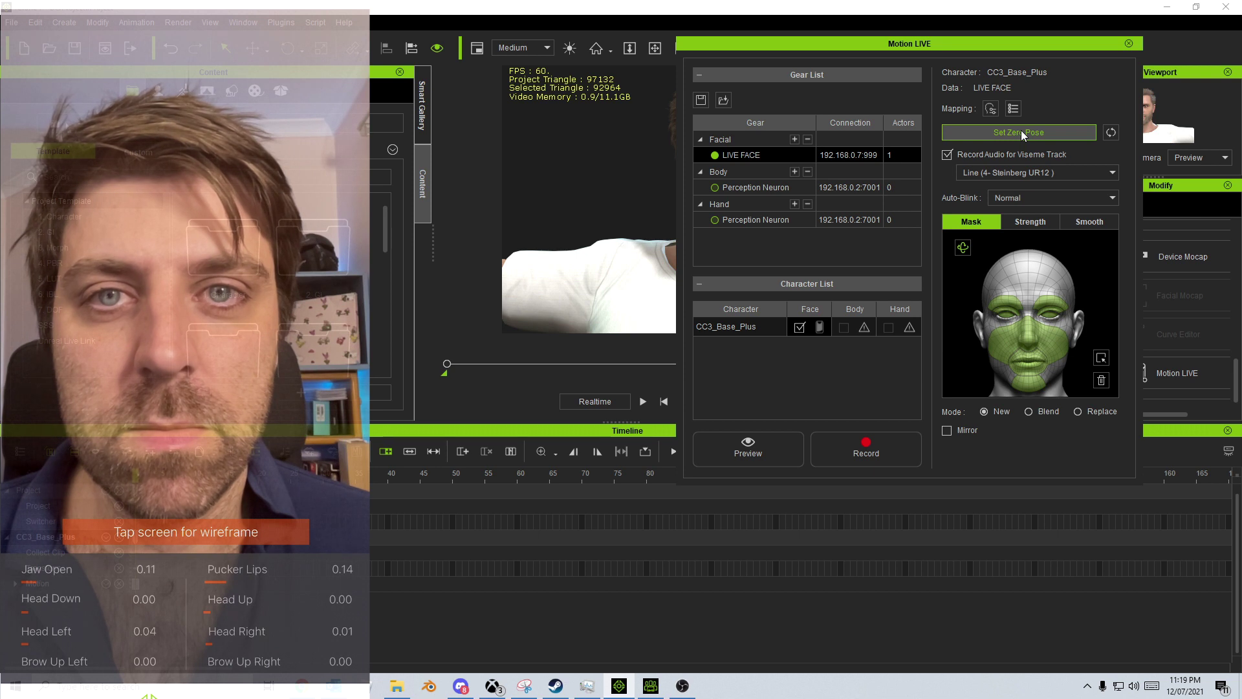
- Record a live facial performance with audio for the viseme track, stop the recording and close Motion LIVE
click(893, 458)
key(space)
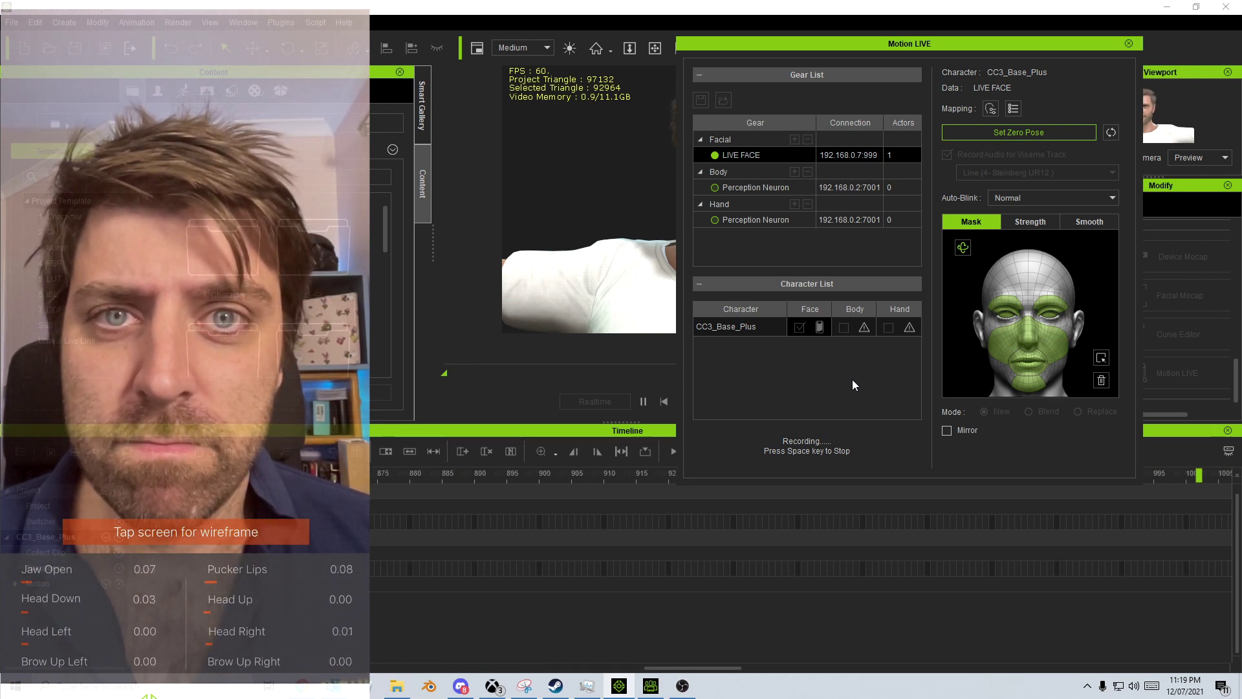
key(space)
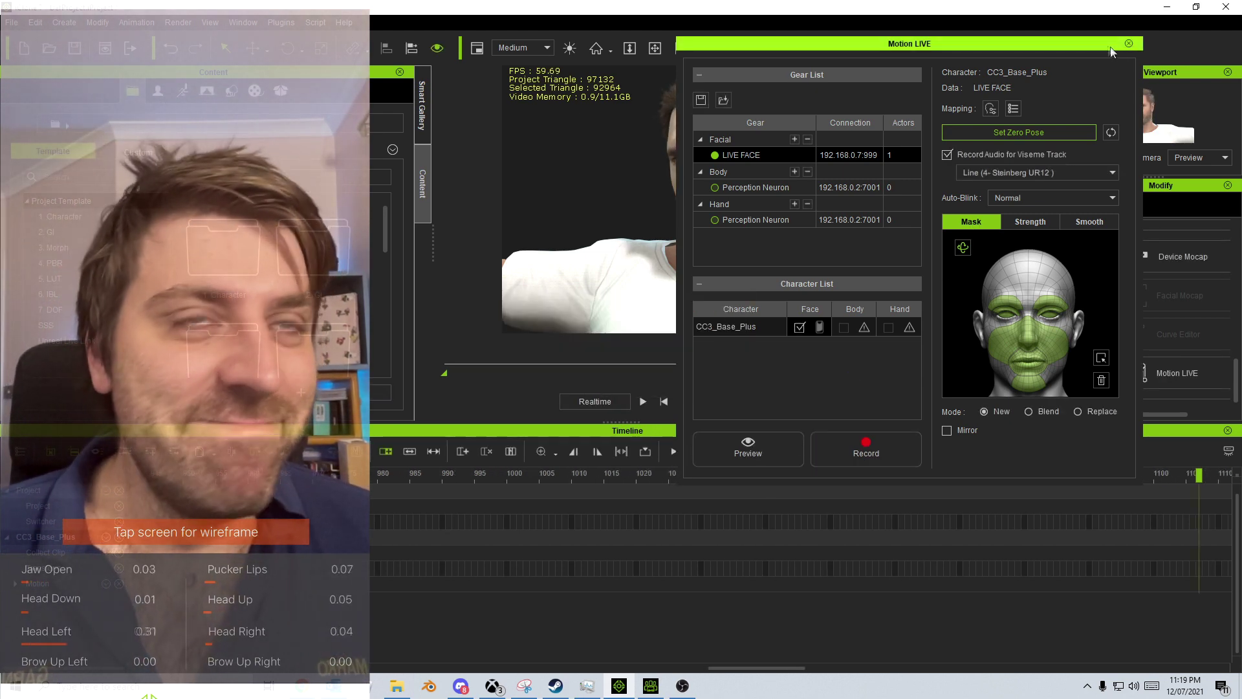
click(1129, 43)
- Play back the recorded facial animation from the first frame and return the playhead to the start
ctrl+scroll(621, 505, down, 5)
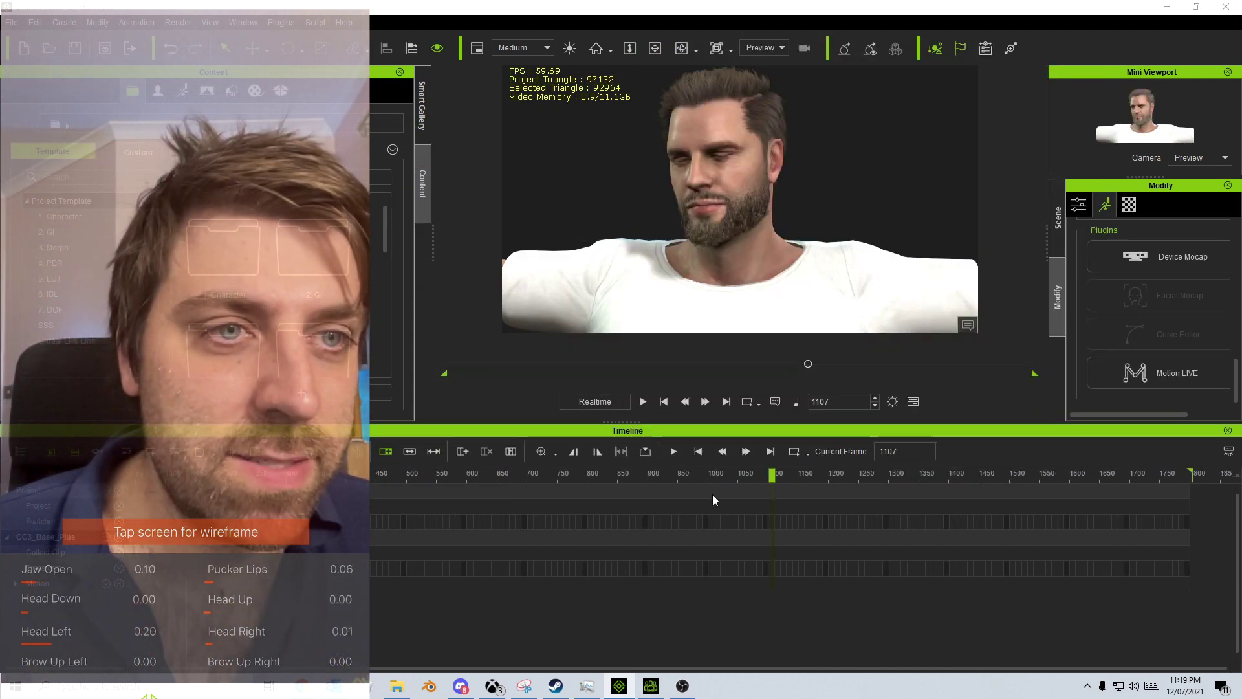
drag(217, 479, 120, 479)
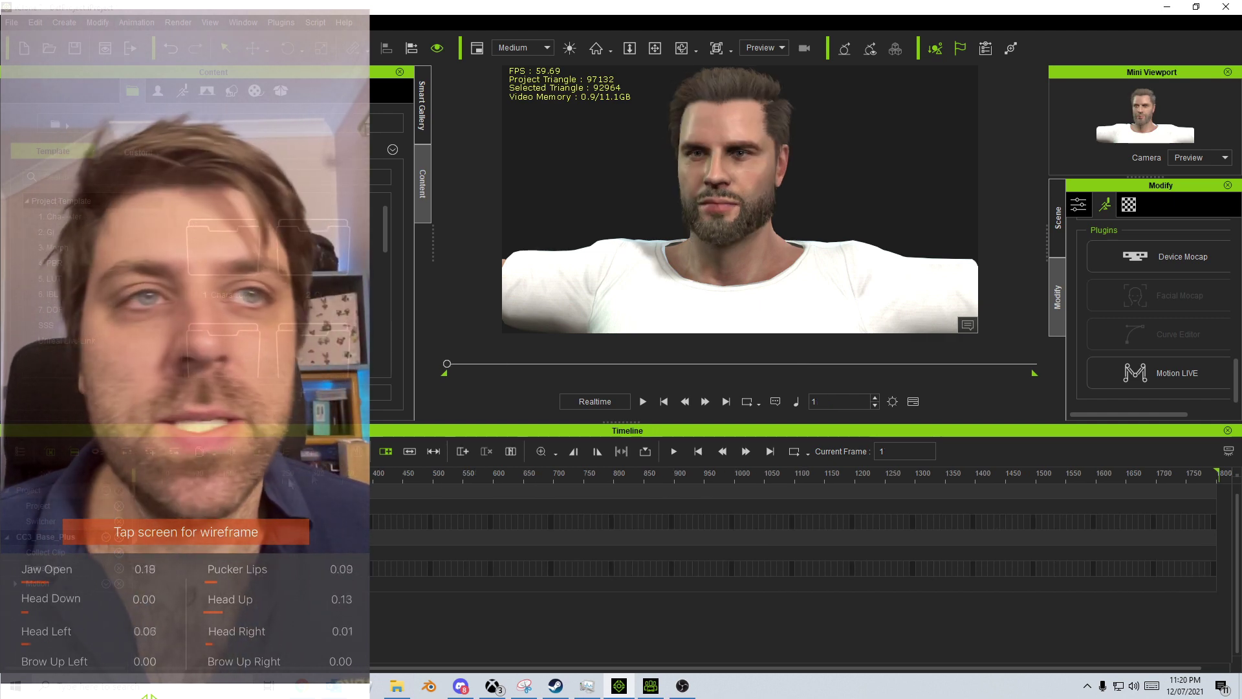
key(space)
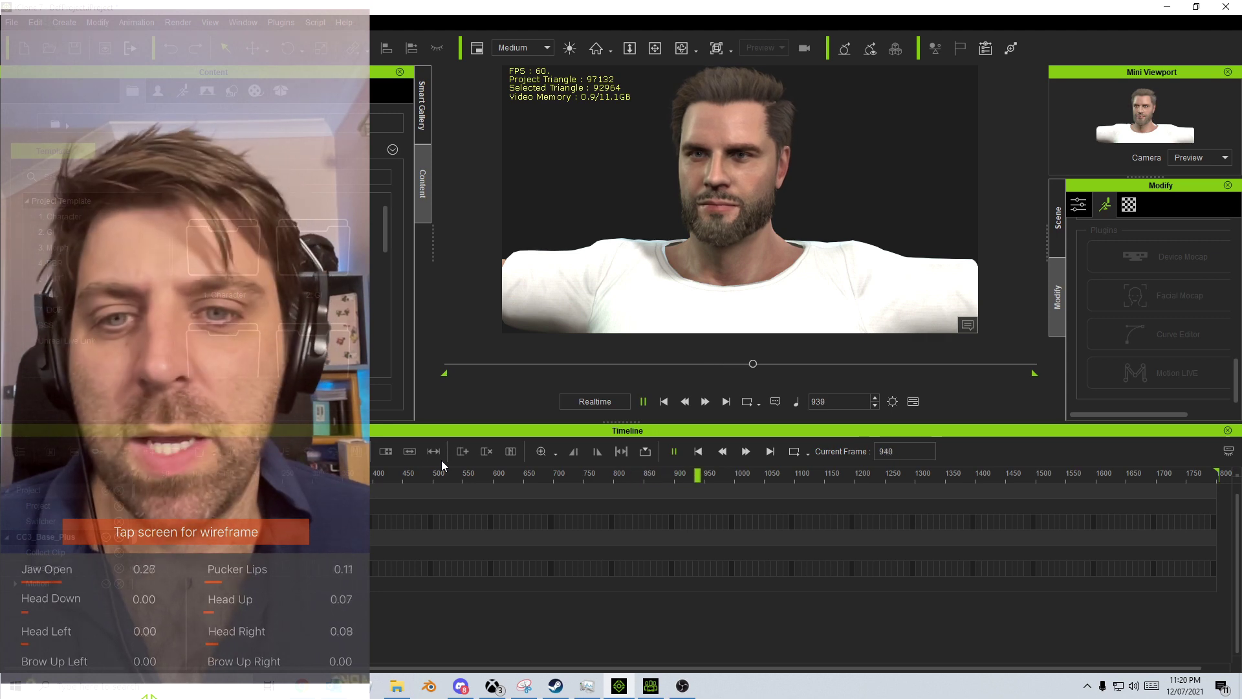
key(space)
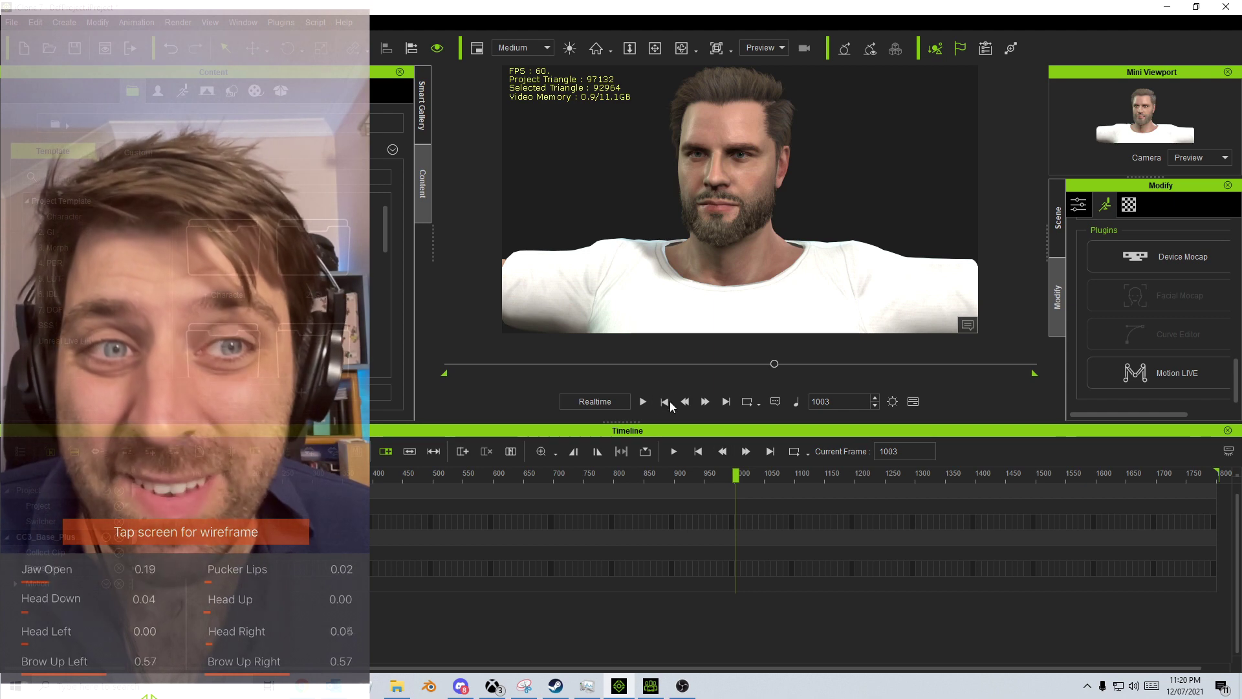
click(664, 401)
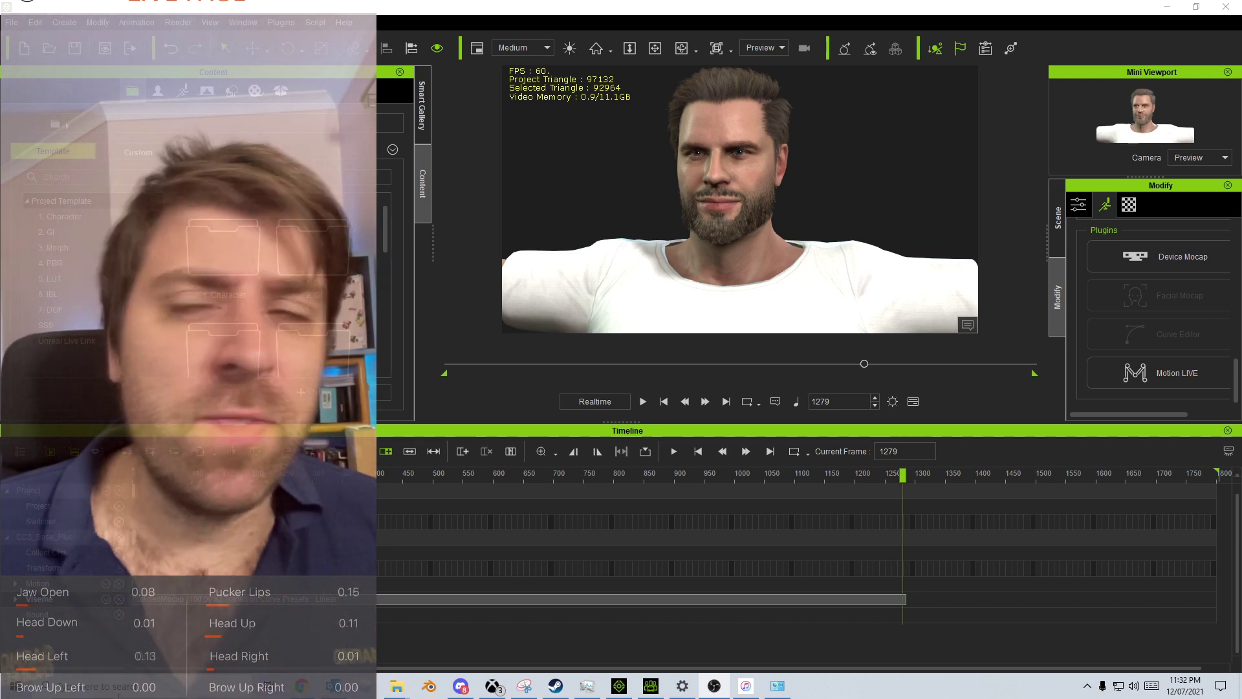
- Export the animated character as FBX with a frame range ending at 1250, choosing a save location
click(12, 24)
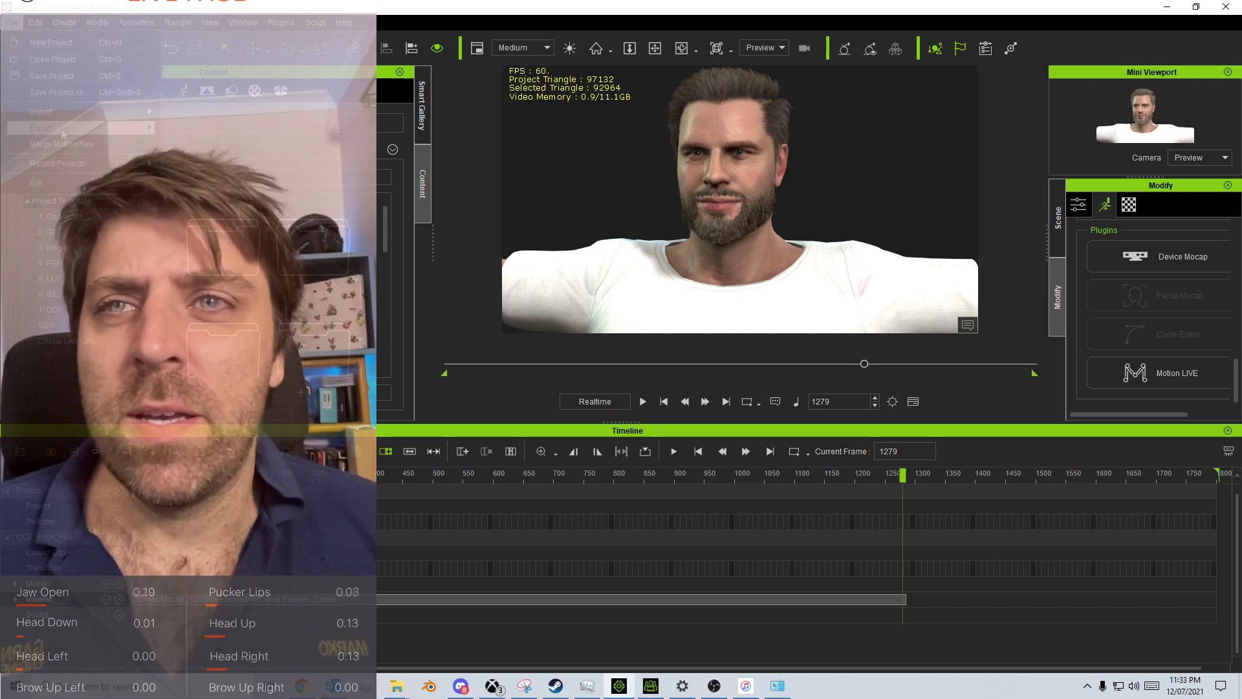
click(206, 148)
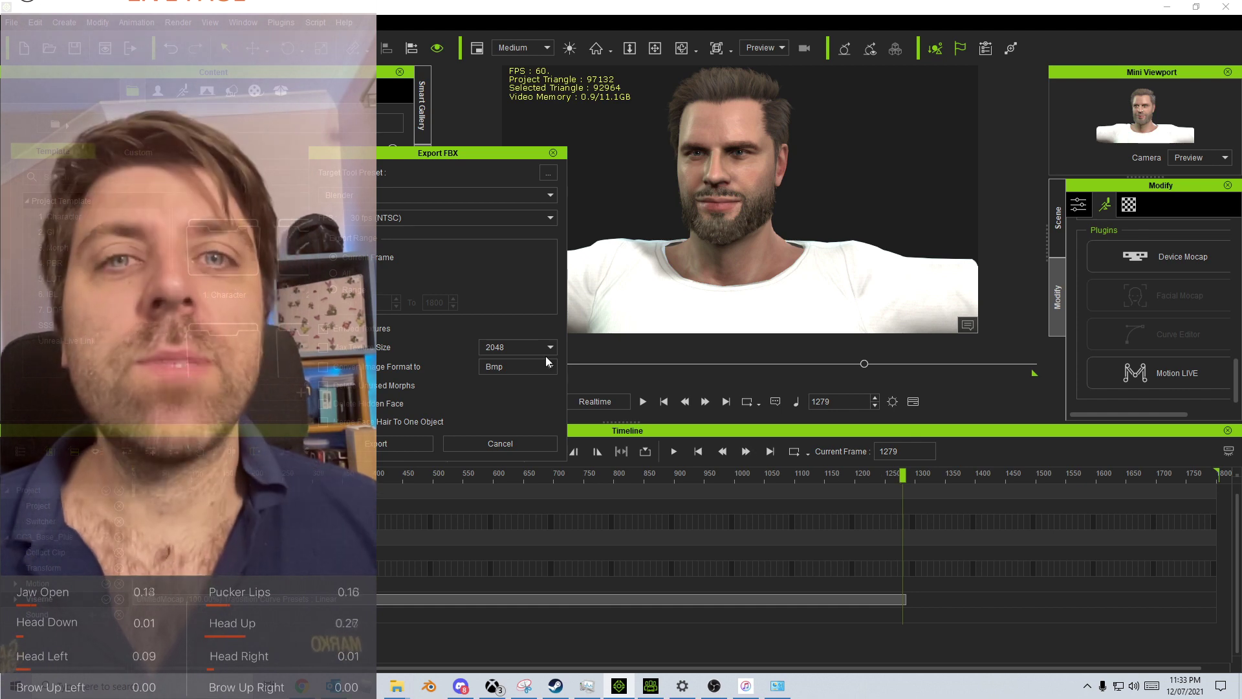
click(333, 290)
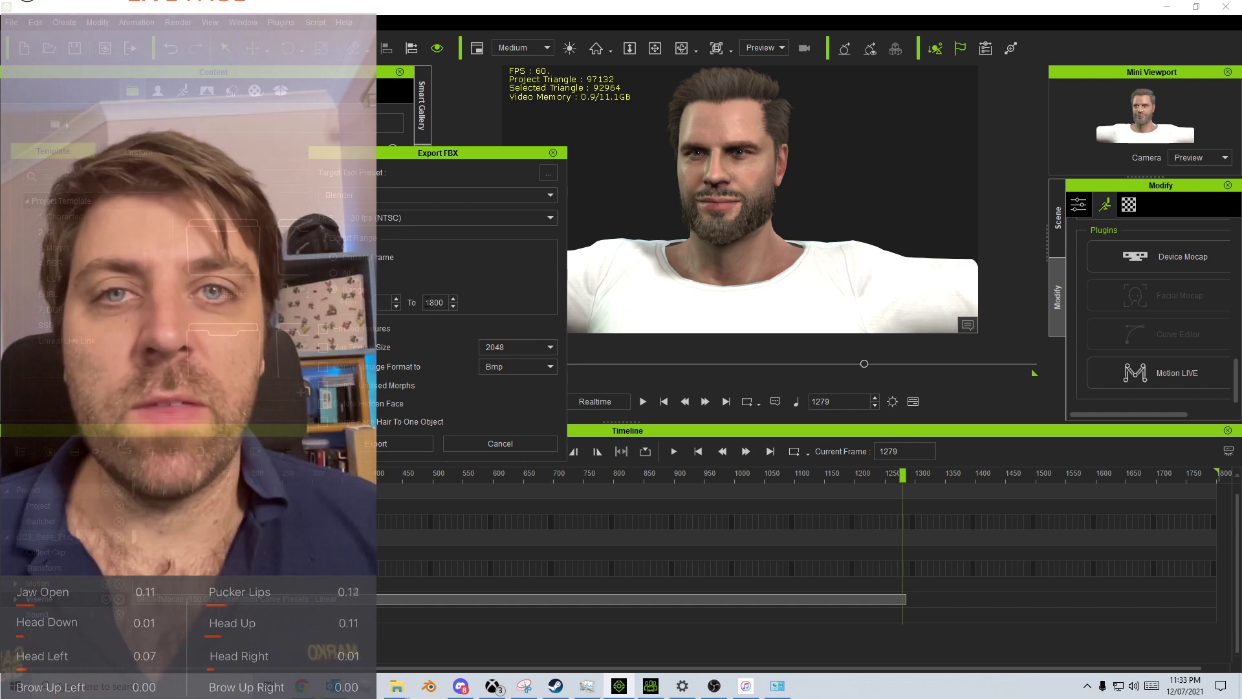
double_click(429, 302)
text(1250)
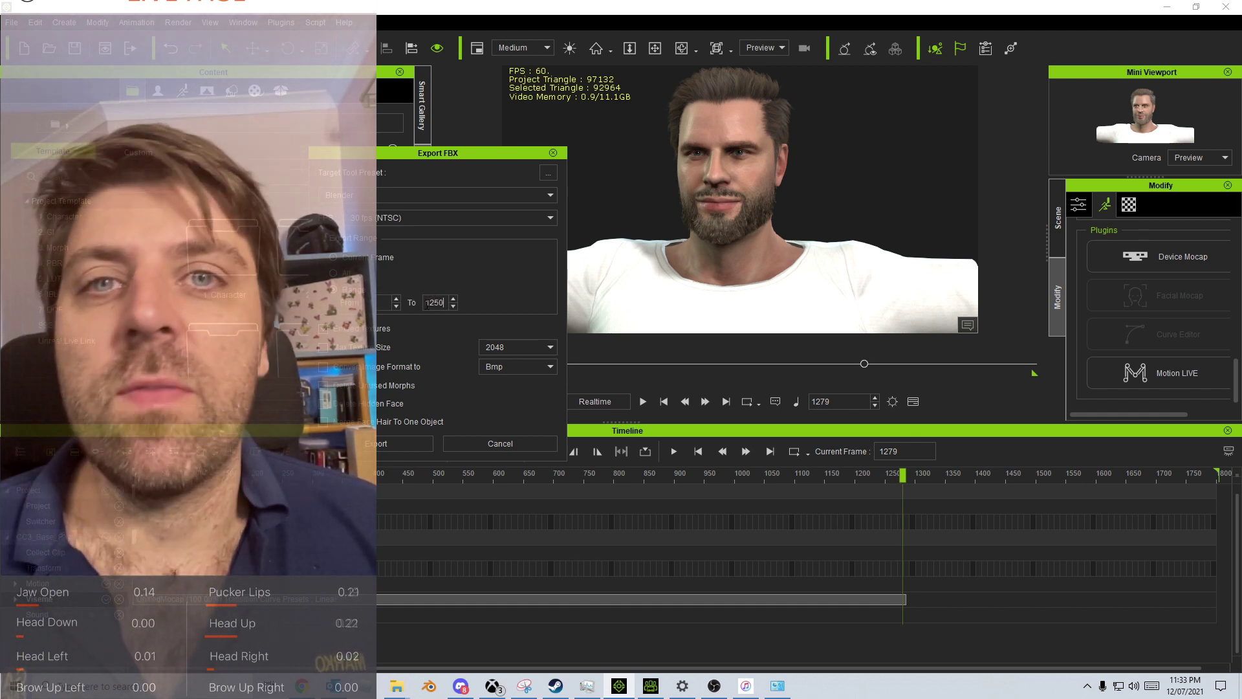
click(406, 443)
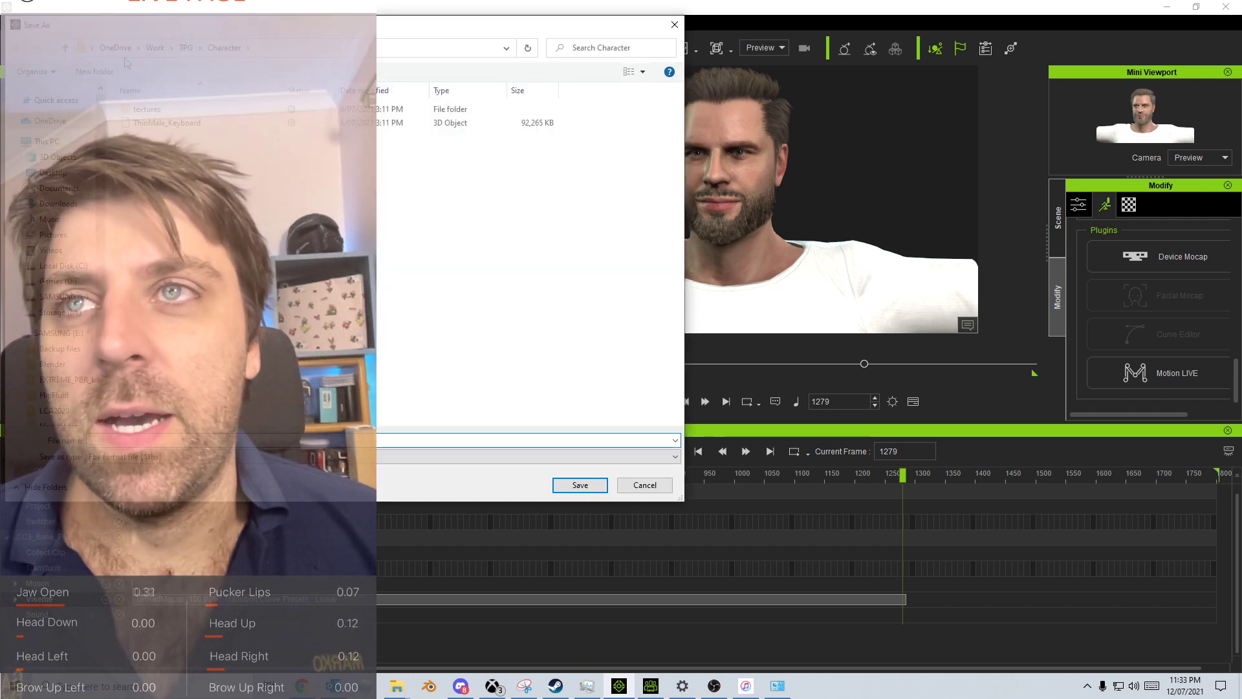
click(72, 295)
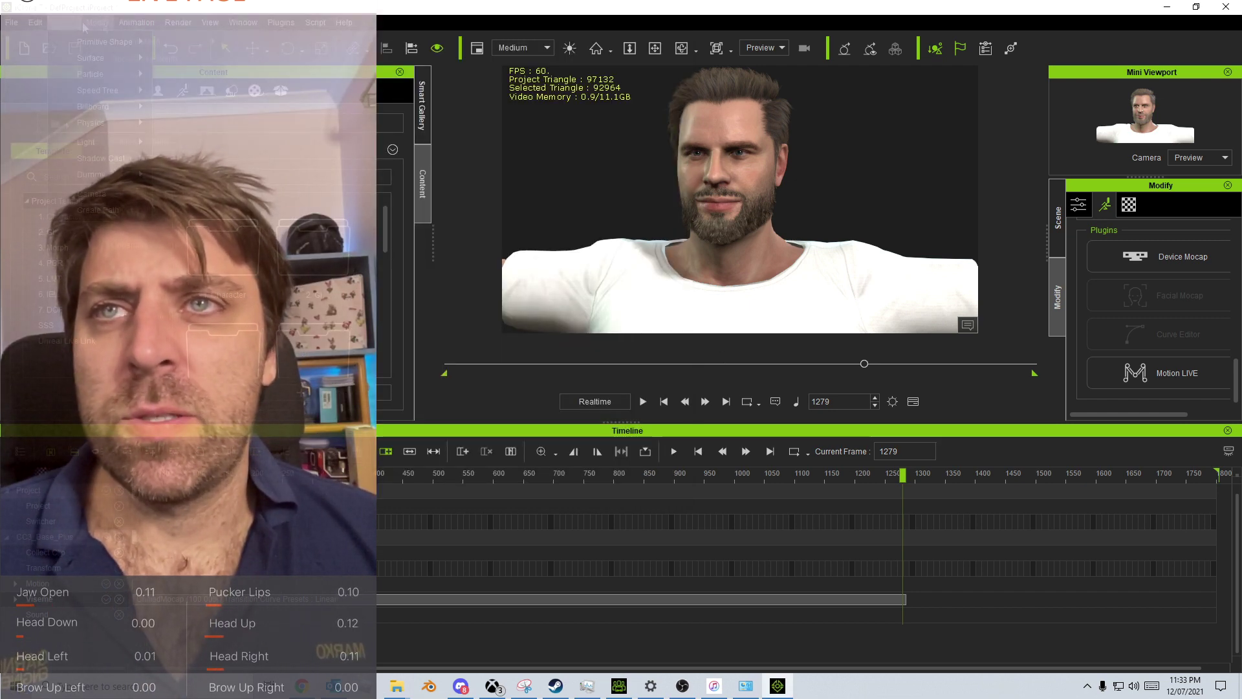
- Set up a WAV render with an output range from frame 1 to 1250 and start the export
mouse_move(177, 24)
click(207, 90)
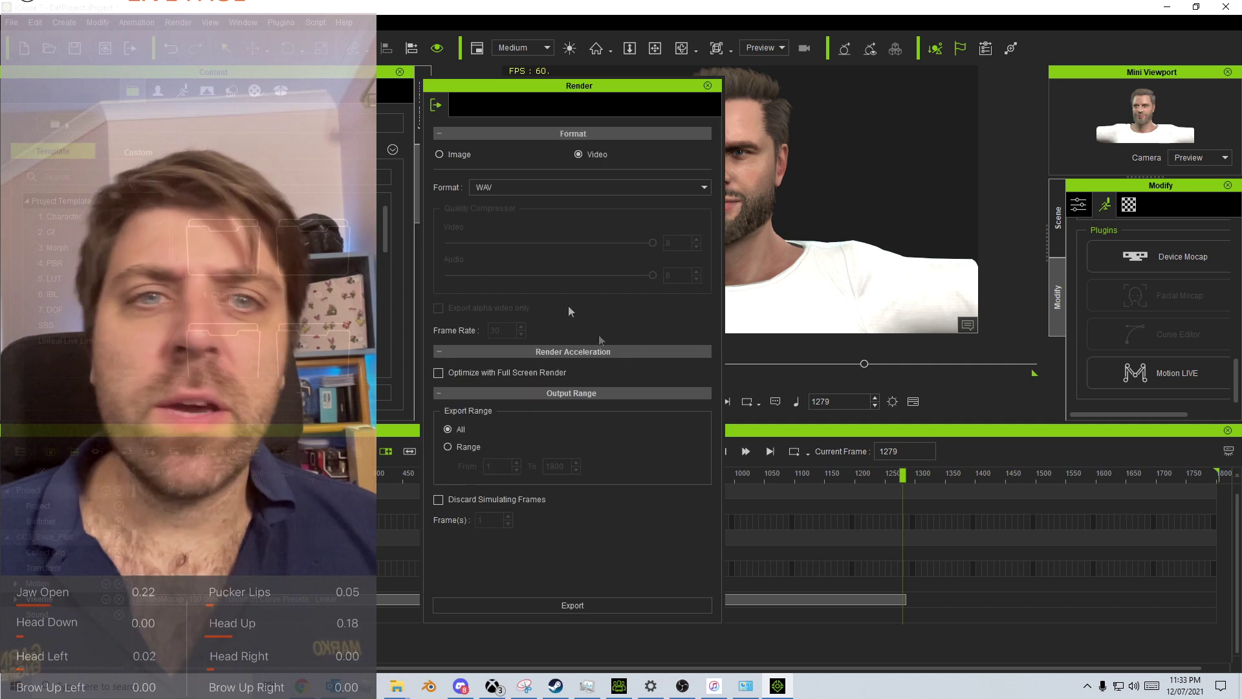
click(448, 447)
double_click(555, 465)
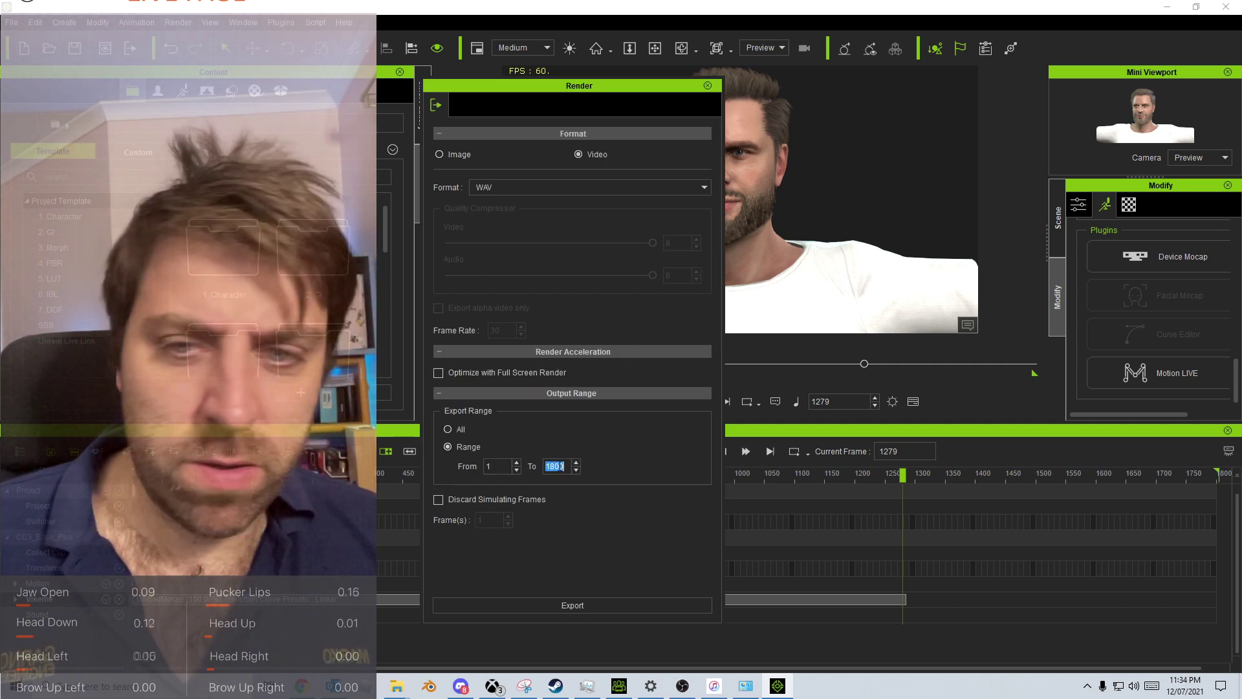
text(1500)
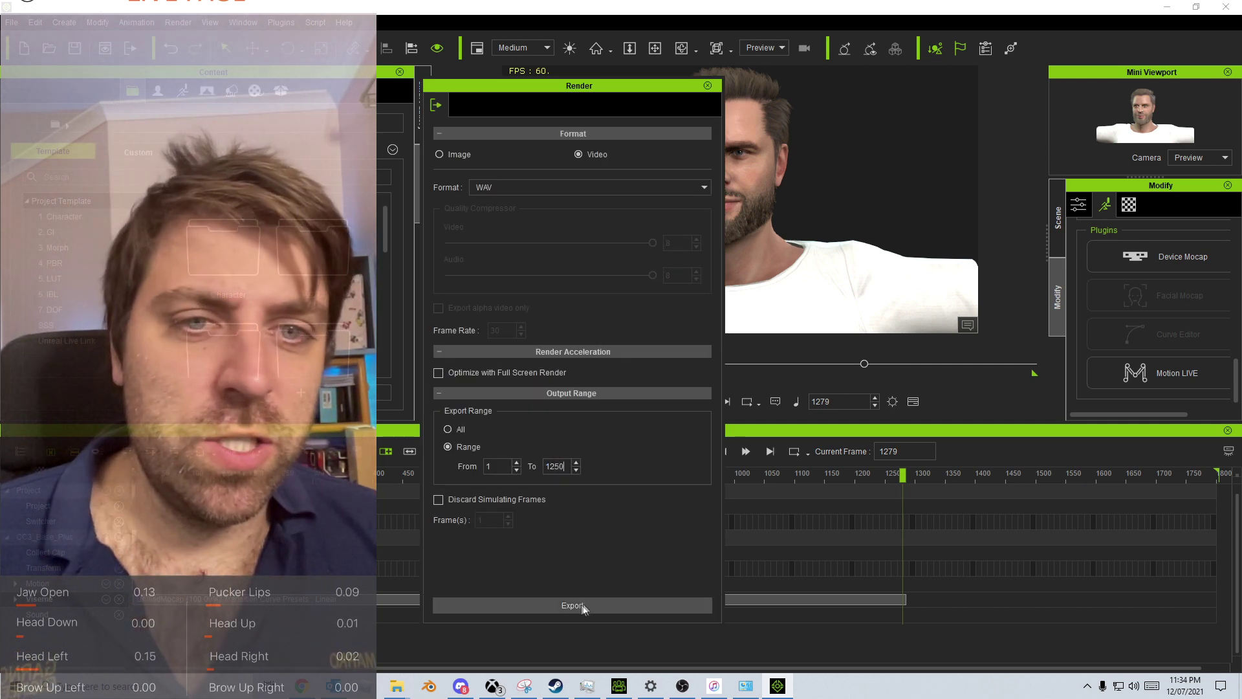
click(557, 605)
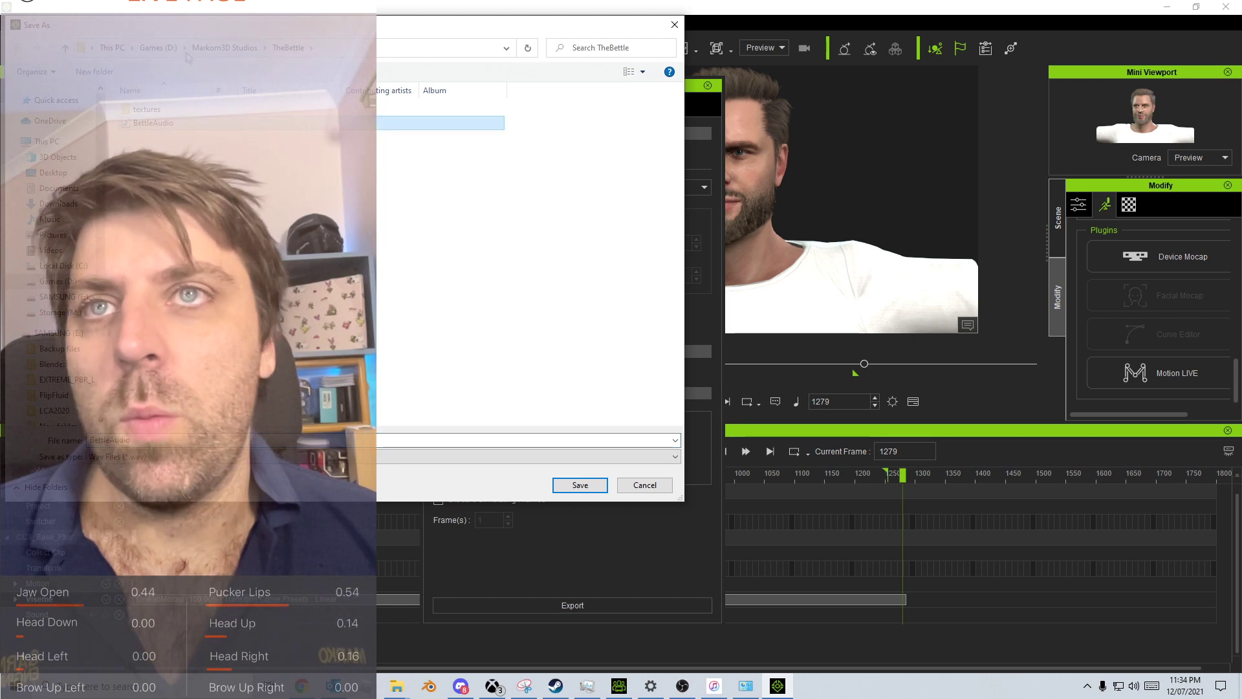
- Save the exported audio in the Jokes folder inside Markom3D Studios, editing the suggested file name
click(242, 49)
double_click(172, 198)
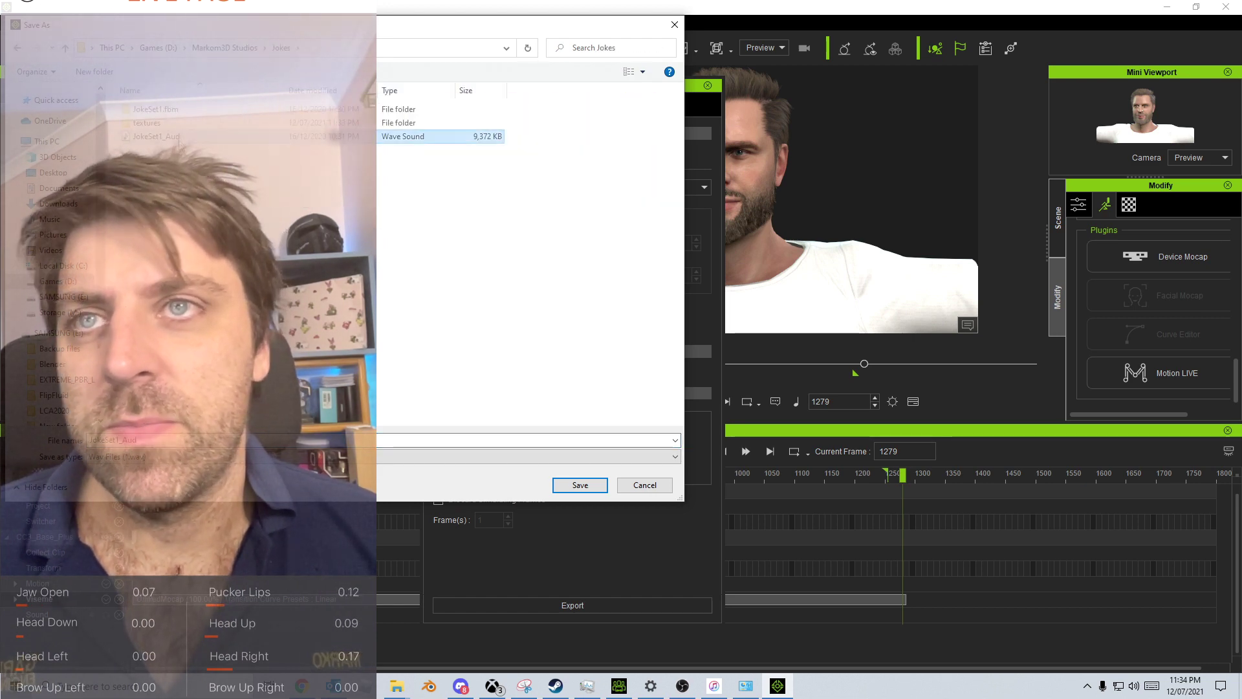
click(251, 441)
key(BackSpace)
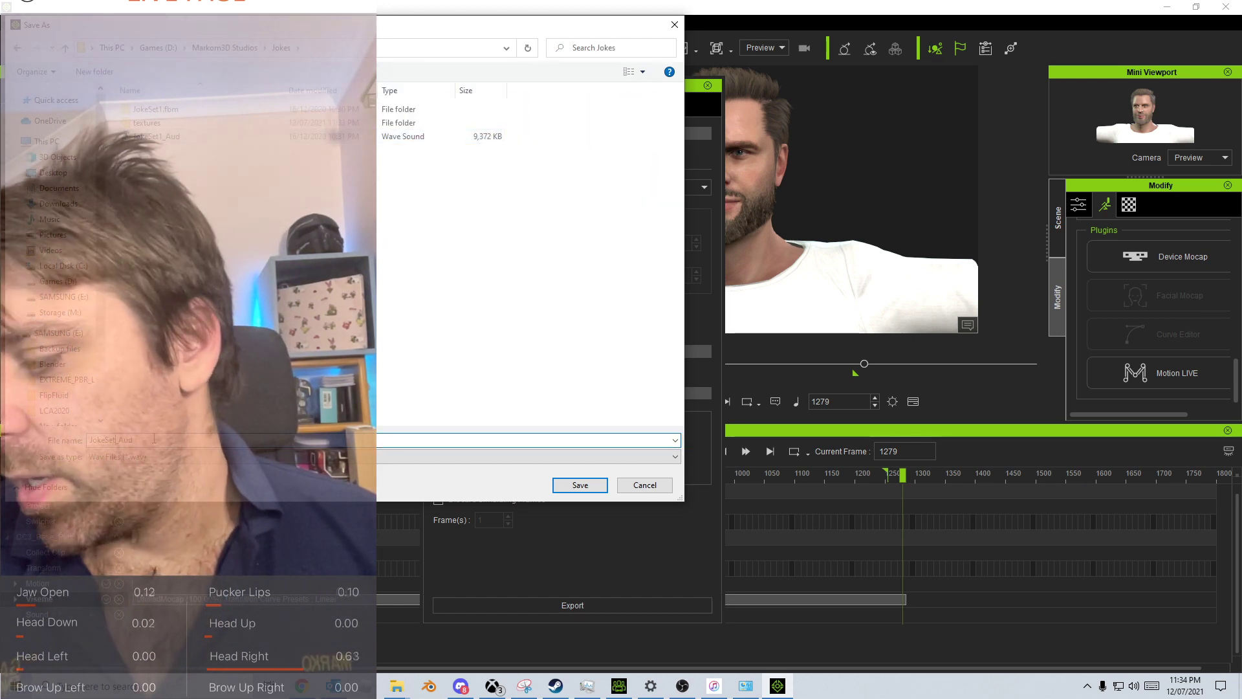
click(569, 486)
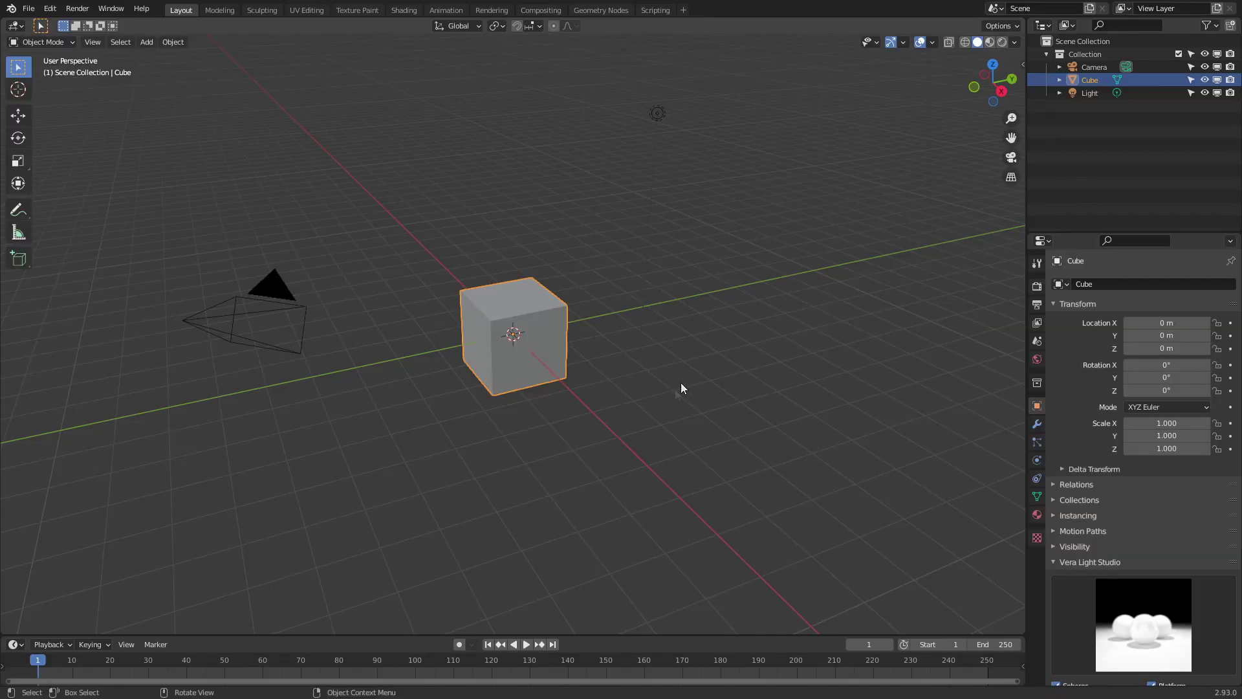
- Switch to Blender and import the exported character with its animation from the Secondary folder through the CC3 add-on
key(n)
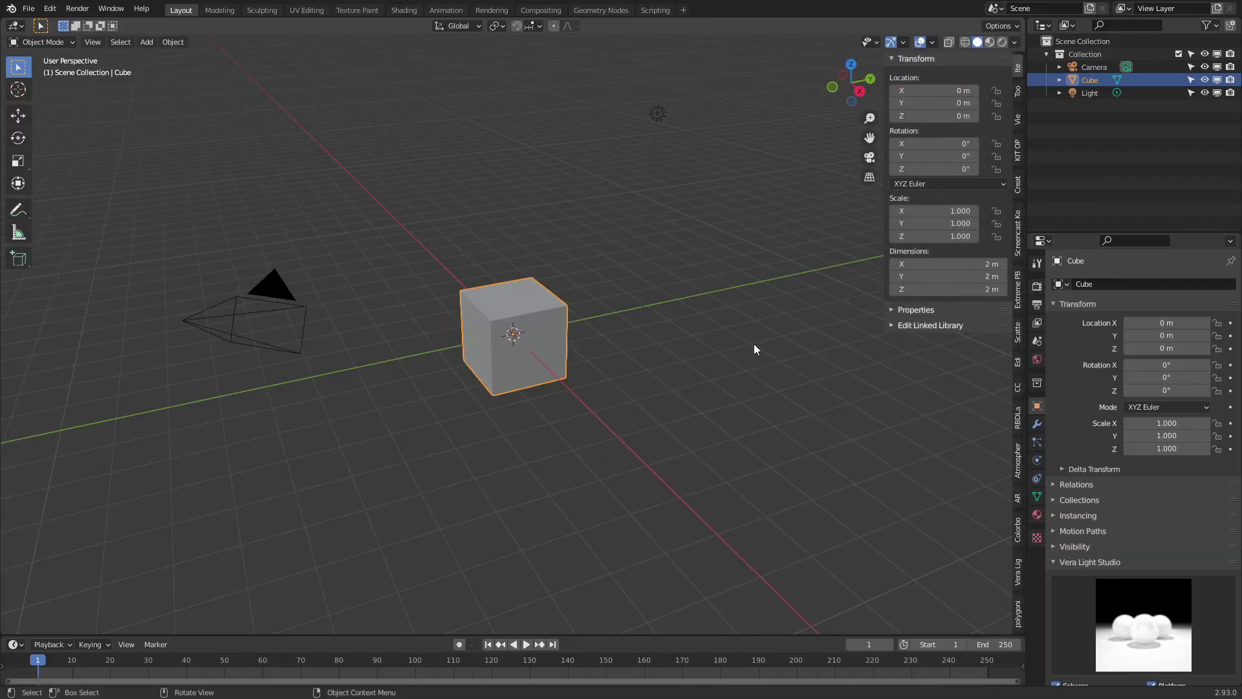
click(1017, 391)
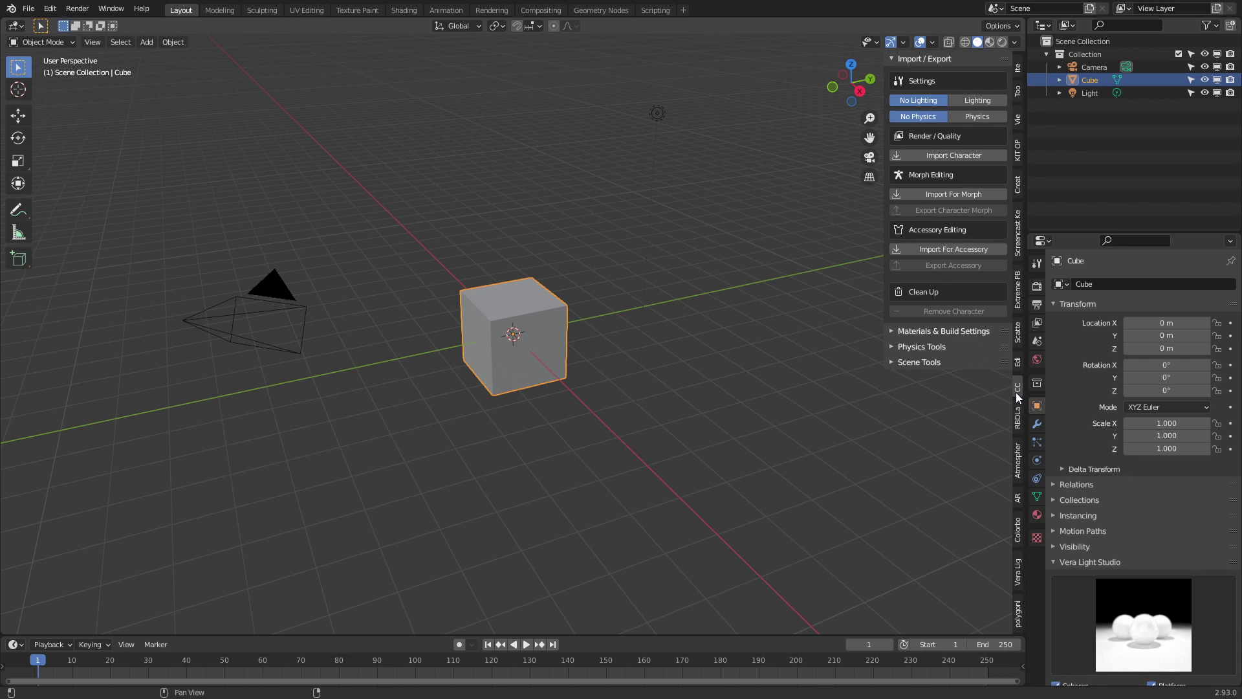
click(955, 156)
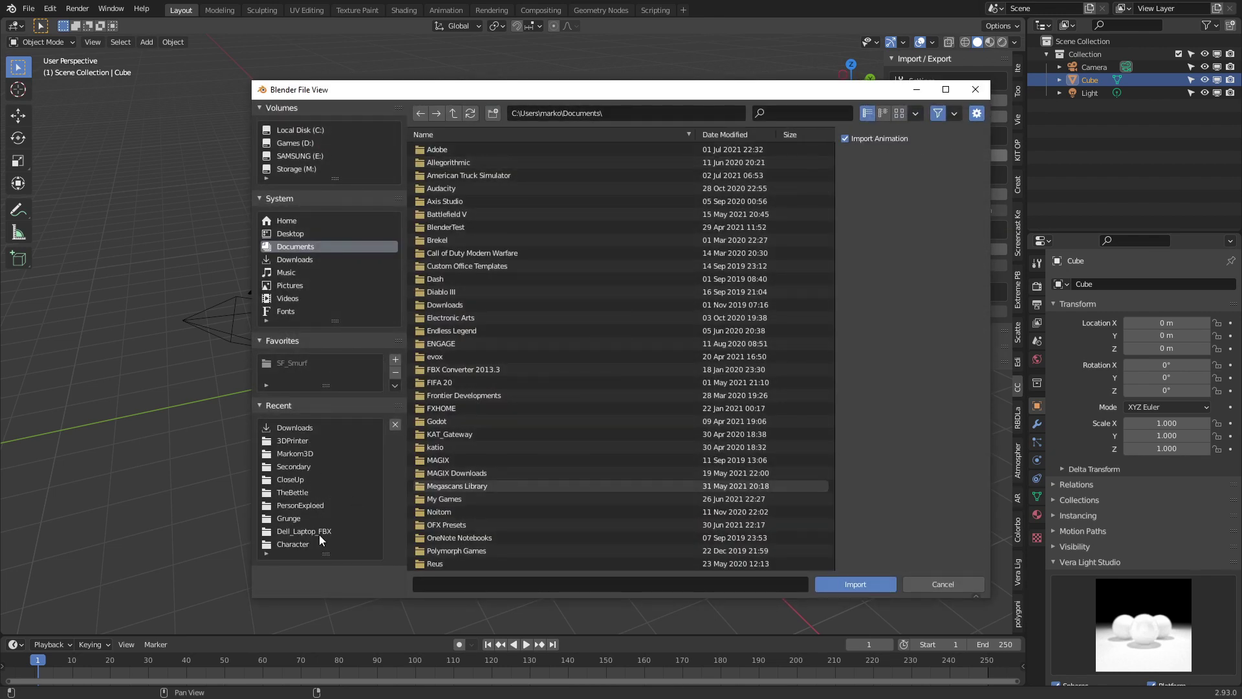
click(305, 466)
double_click(561, 460)
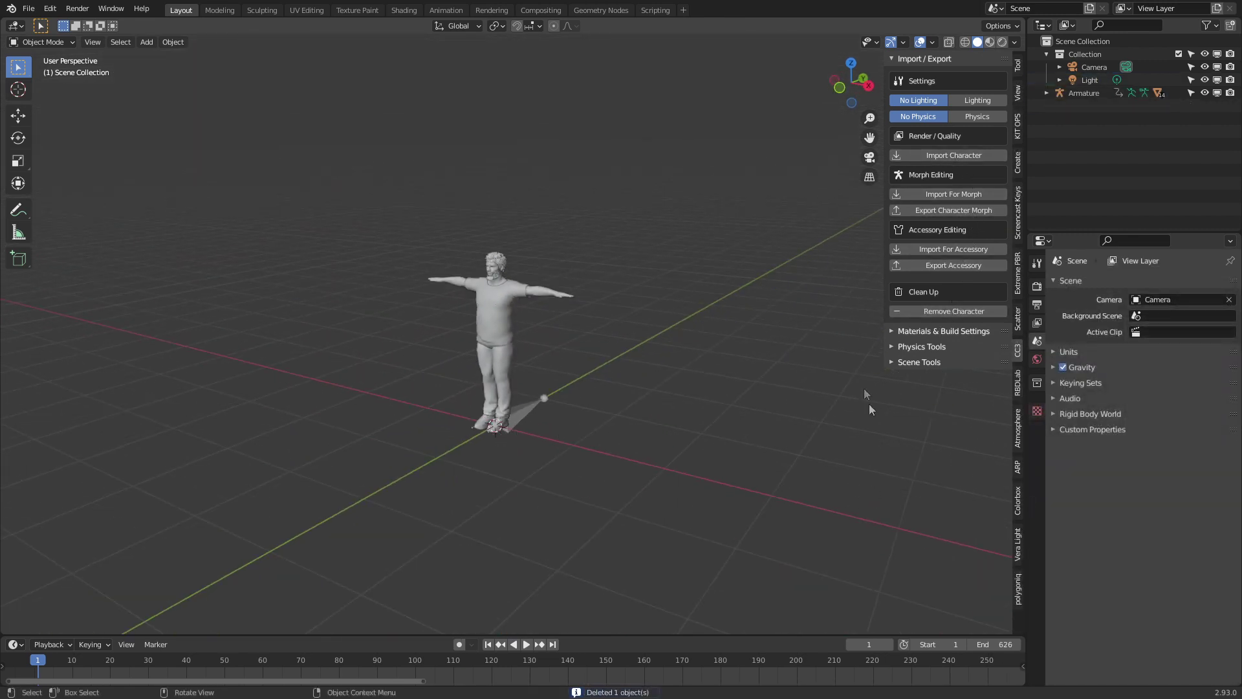
- Apply the CC3 Default scene lighting to the imported character and frame his head closely
click(892, 363)
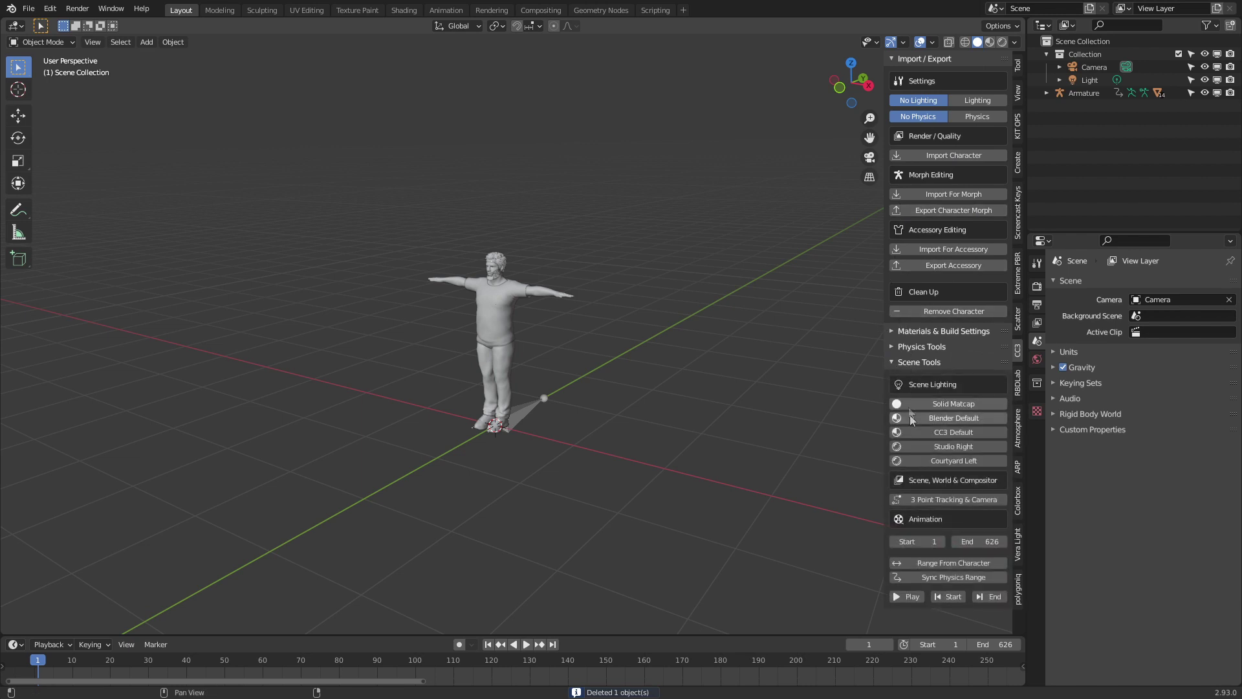
click(925, 431)
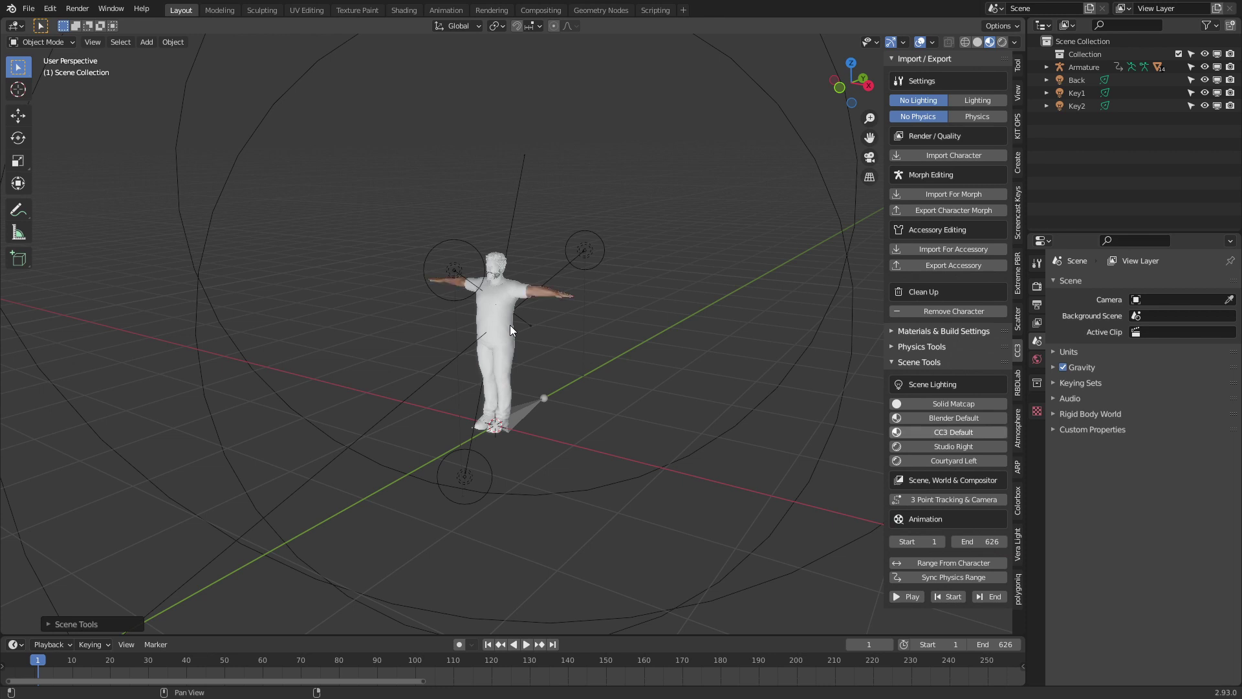
scroll(510, 325, up, 5)
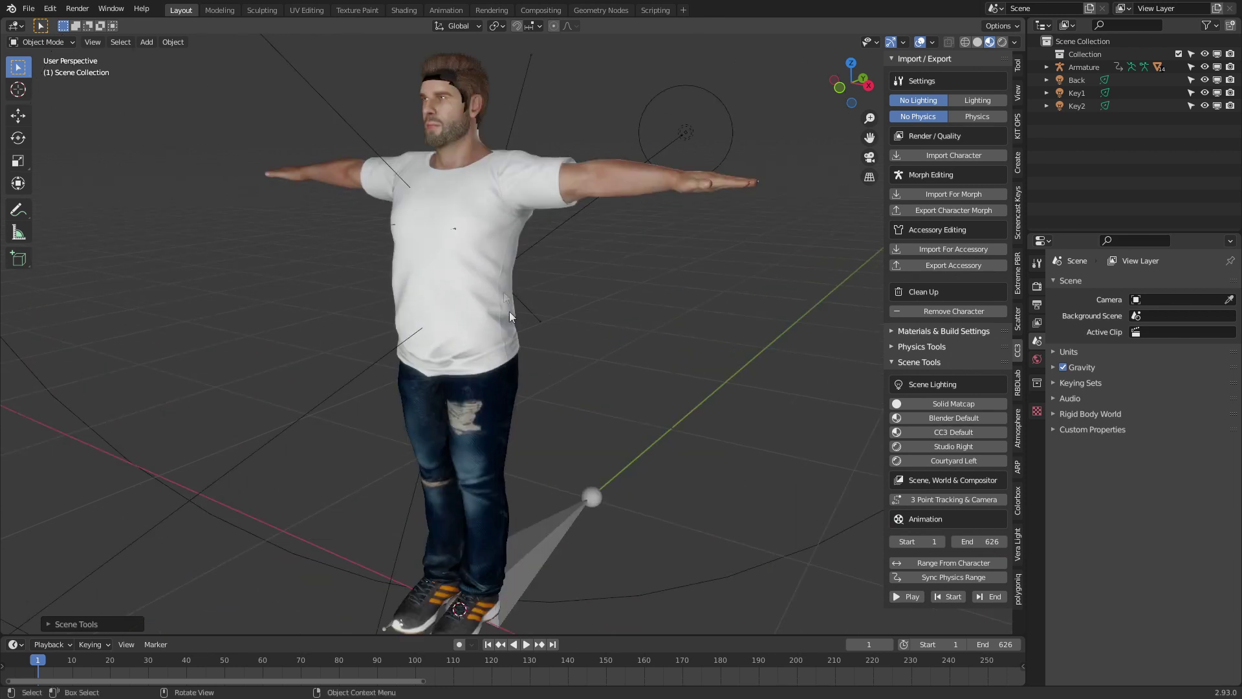
shift+middle_drag(510, 312, 537, 394)
scroll(555, 332, up, 2)
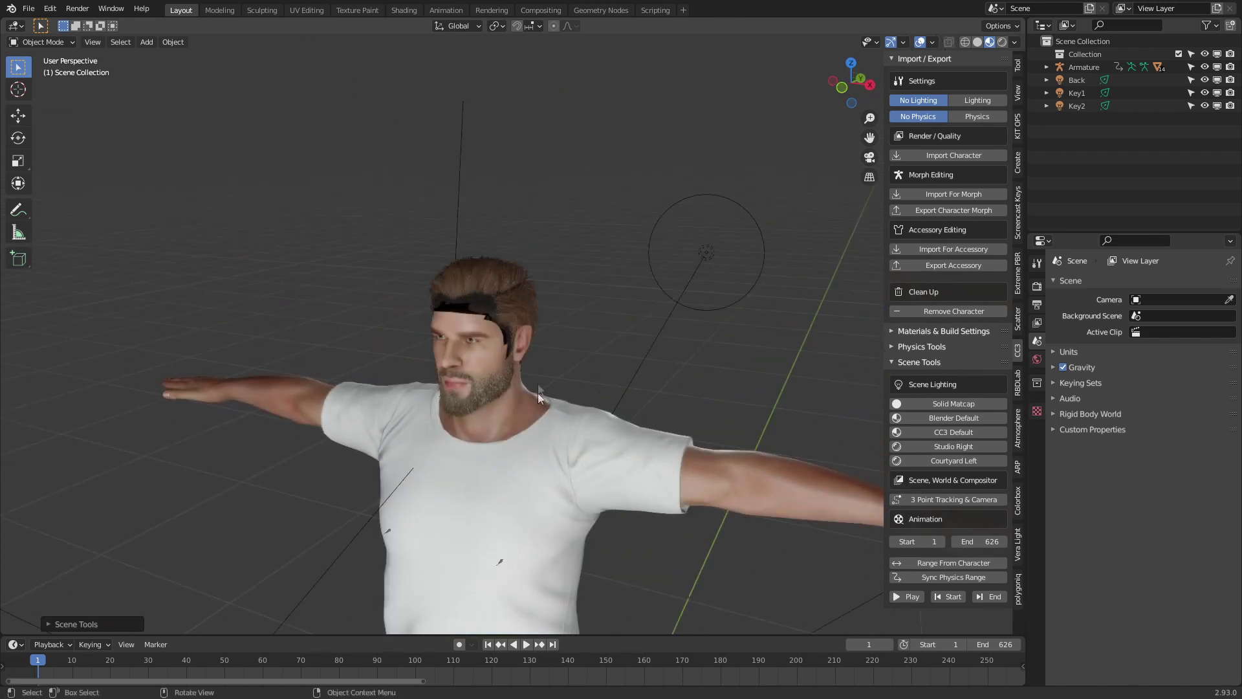
scroll(537, 394, up, 3)
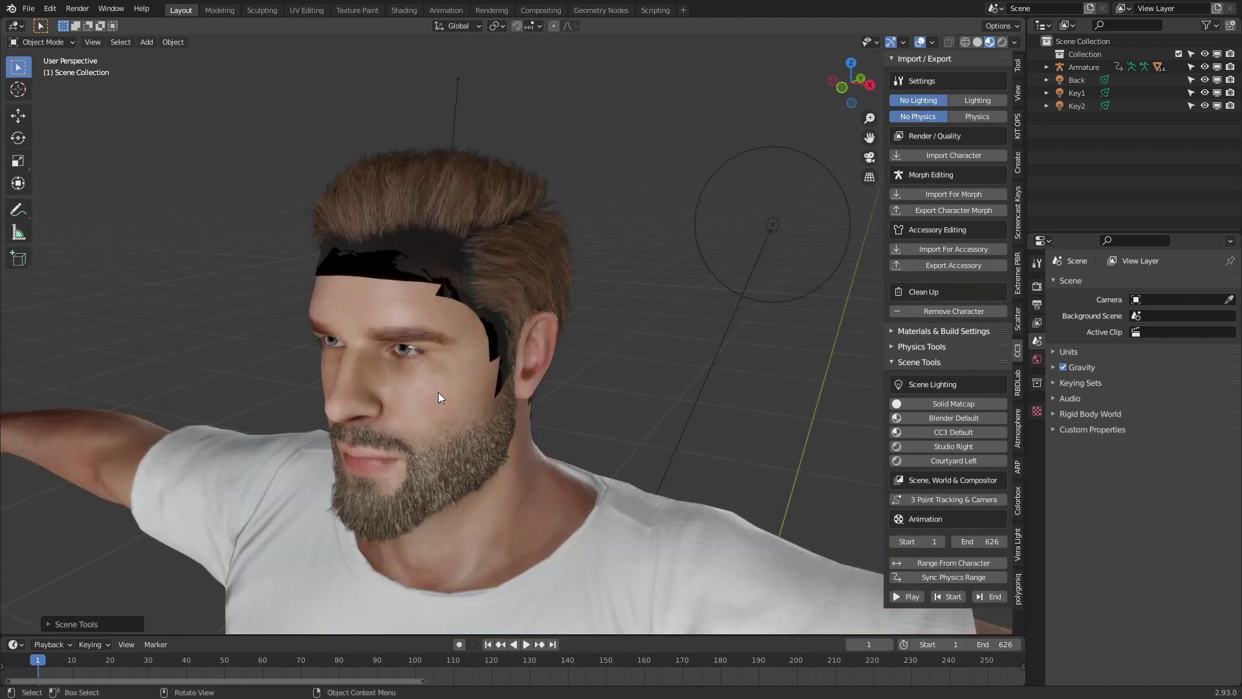
- Set both the blend mode and the shadow mode of the hair mesh's scalp transparency material to Alpha Hashed
click(359, 271)
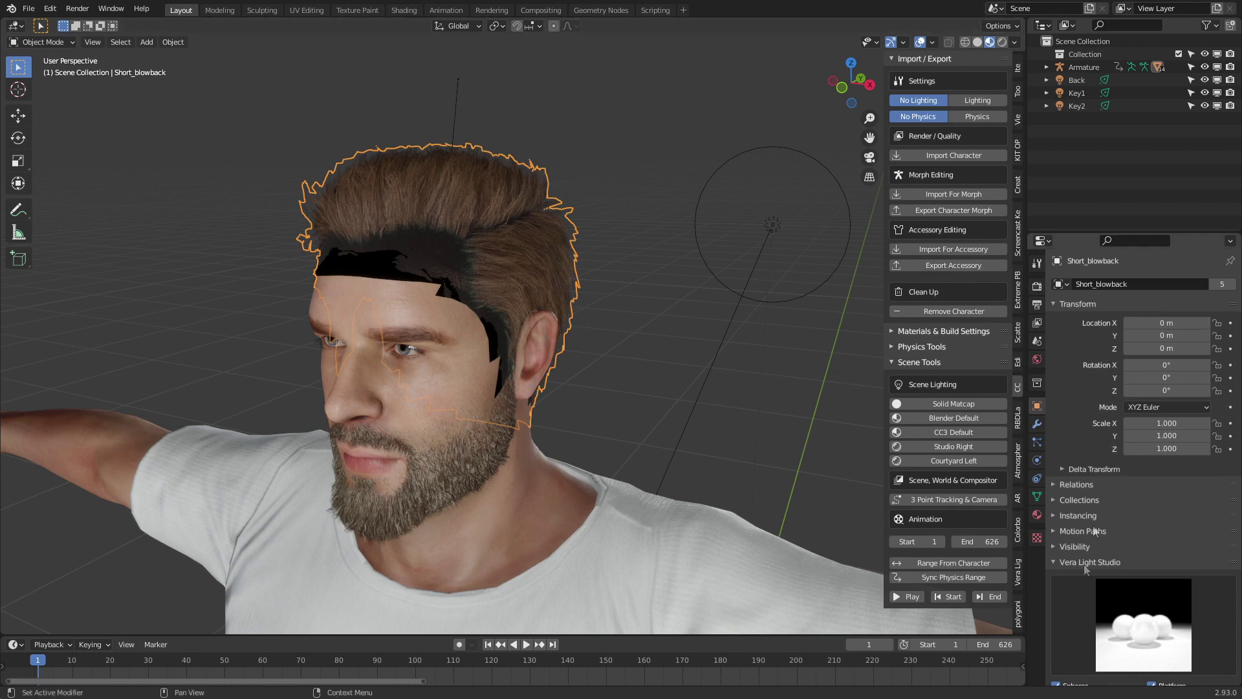
click(1037, 516)
scroll(1136, 475, down, 15)
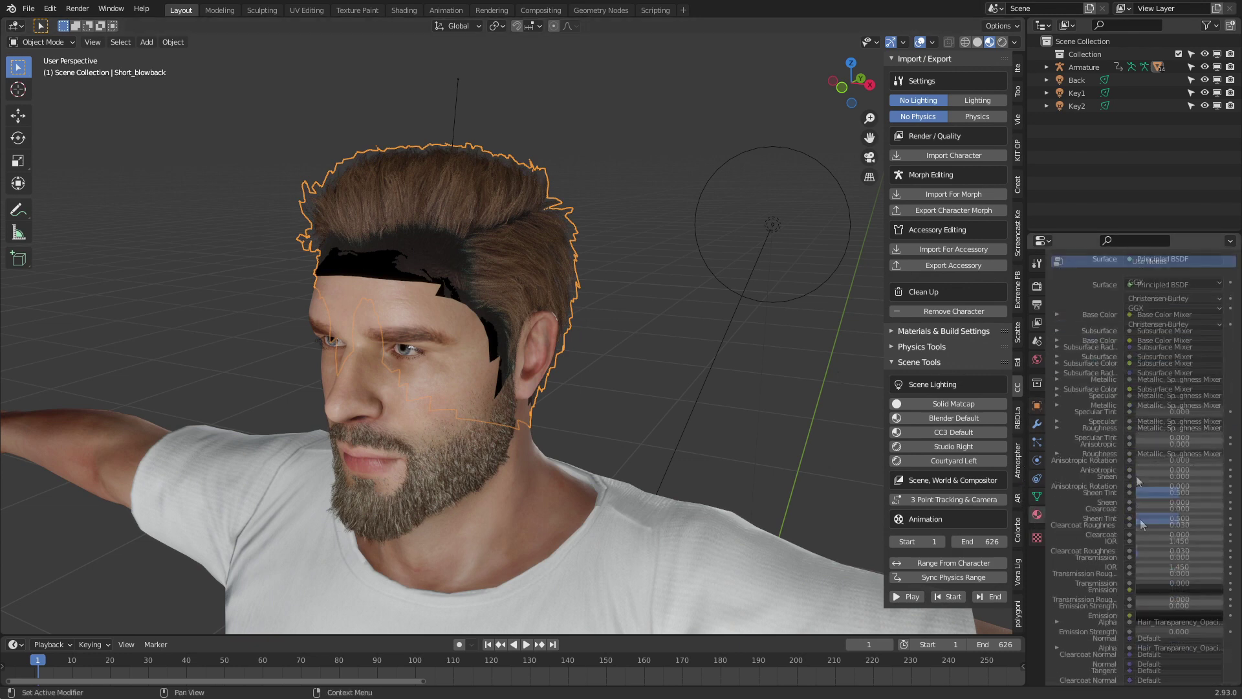
scroll(1157, 546, up, 15)
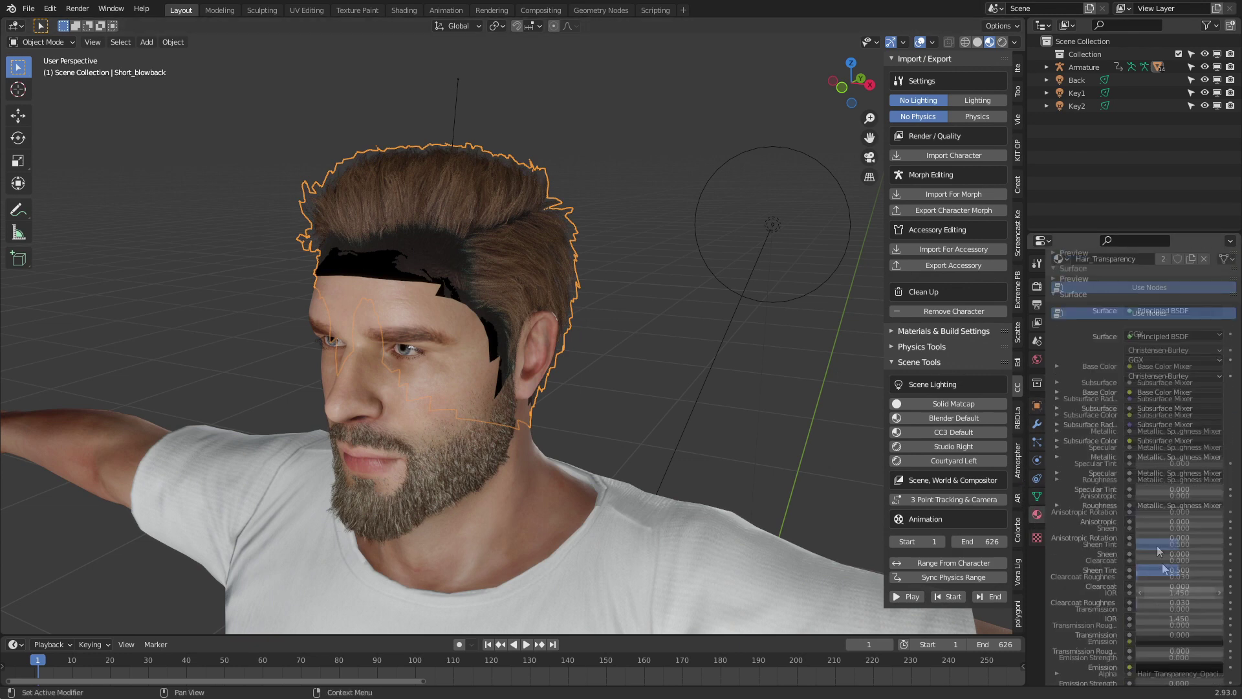
click(1106, 269)
scroll(1115, 557, down, 5)
scroll(1115, 558, down, 4)
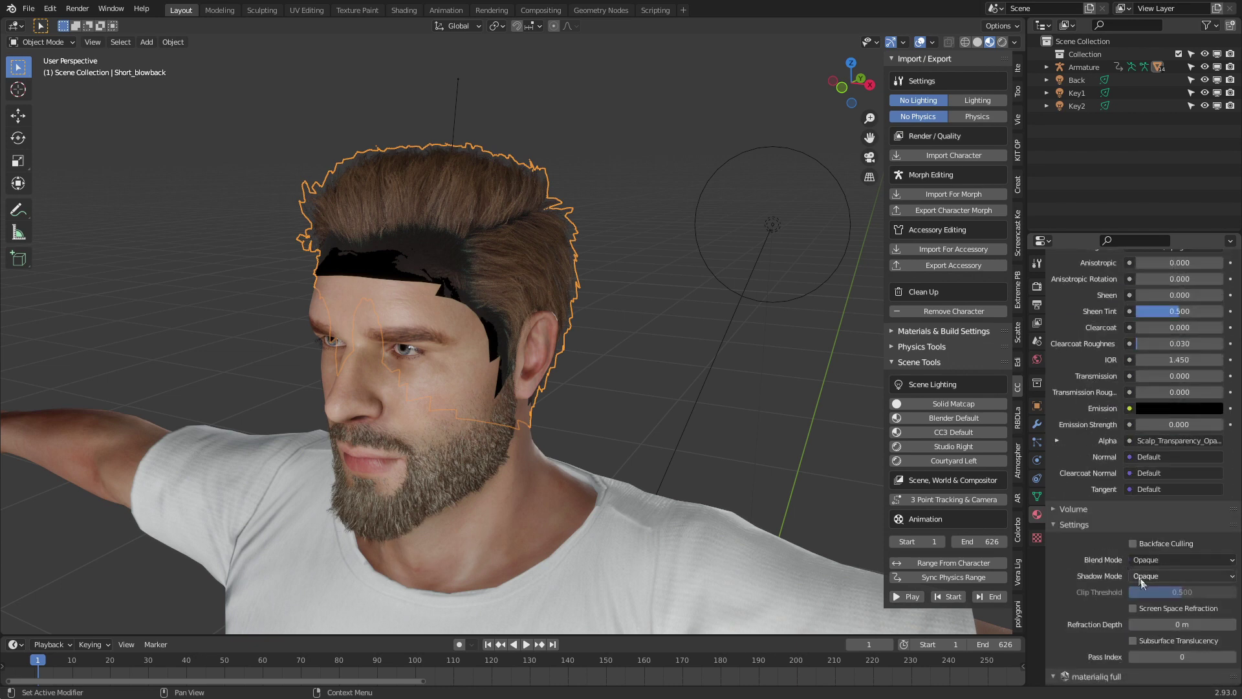
click(1173, 559)
click(1179, 602)
click(1179, 575)
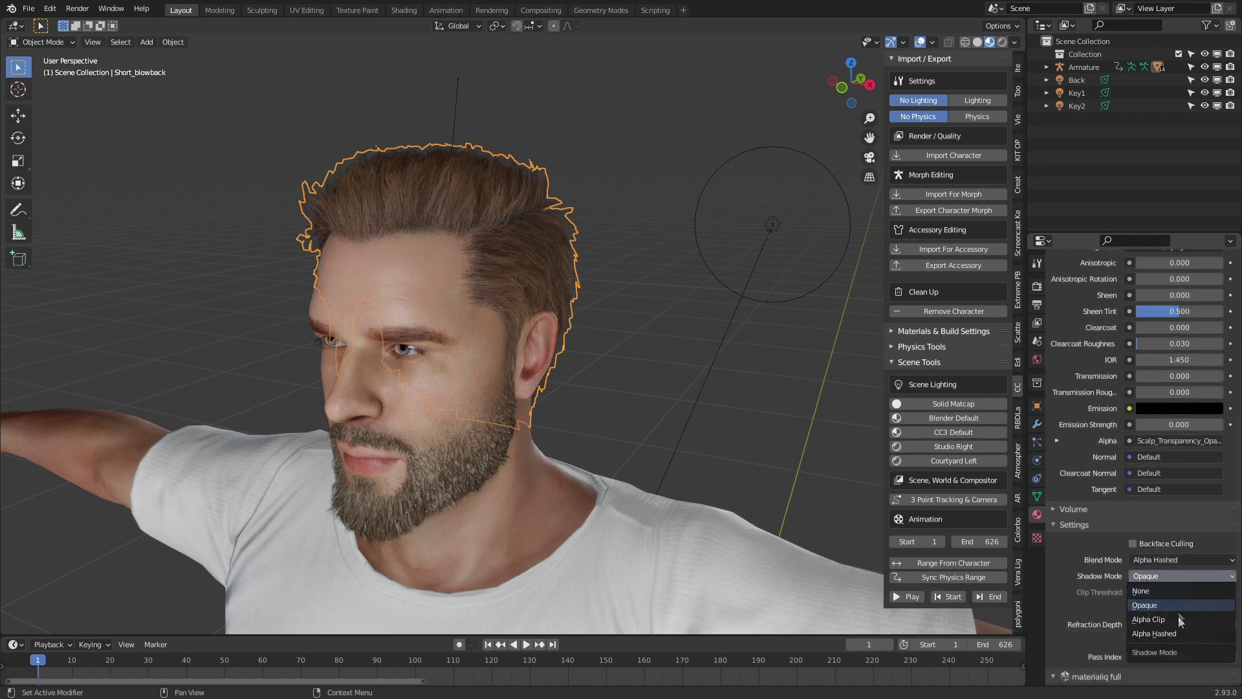
click(1181, 634)
- Select the character's armature in Pose Mode and show it as wireframe in the front orthographic view
middle_drag(654, 449, 687, 429)
scroll(686, 429, down, 5)
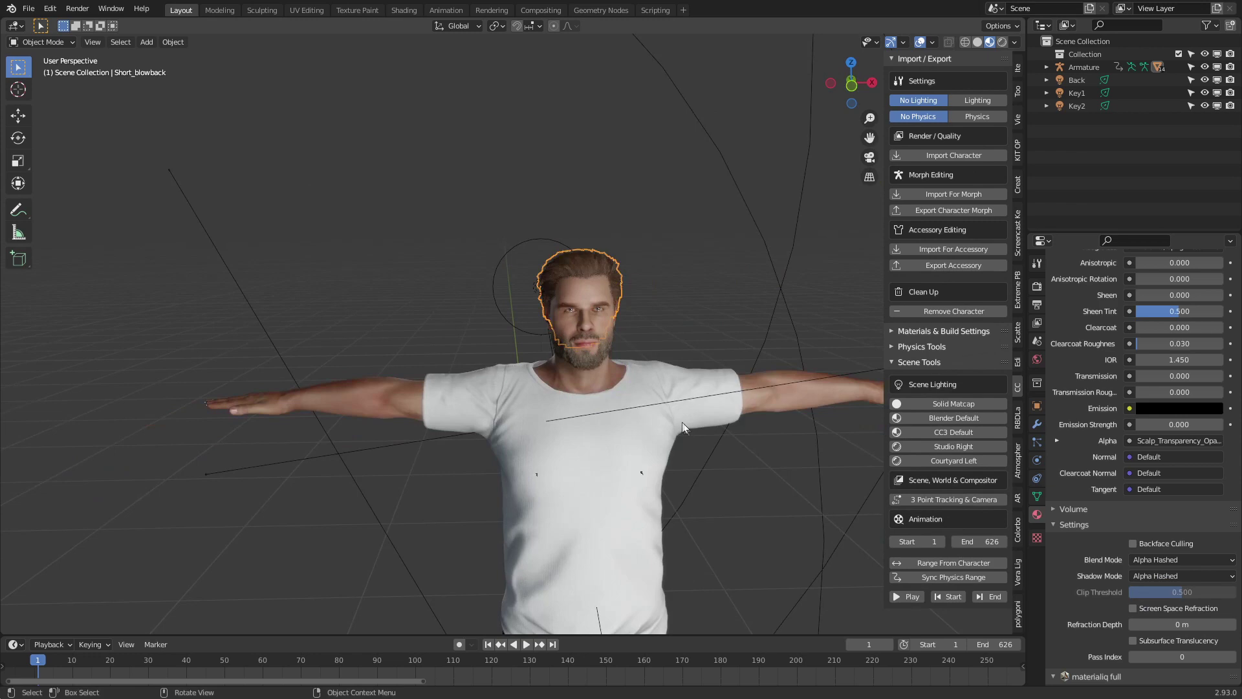
scroll(675, 424, up, 3)
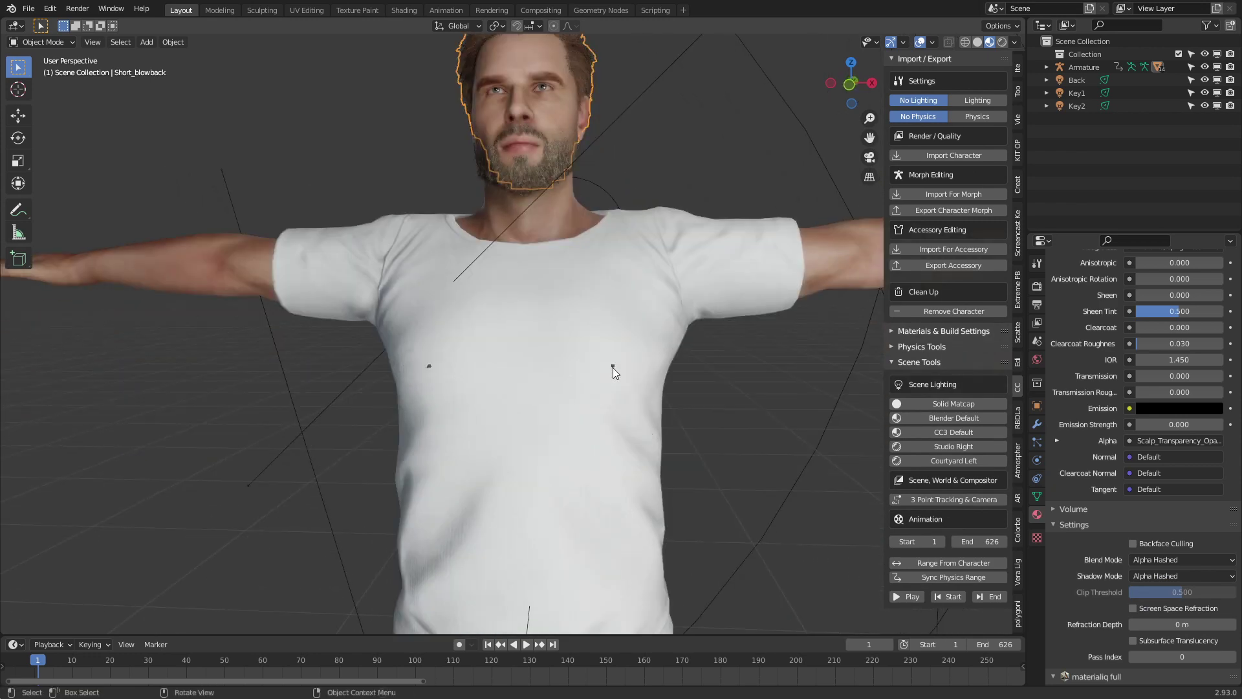
click(612, 367)
click(43, 84)
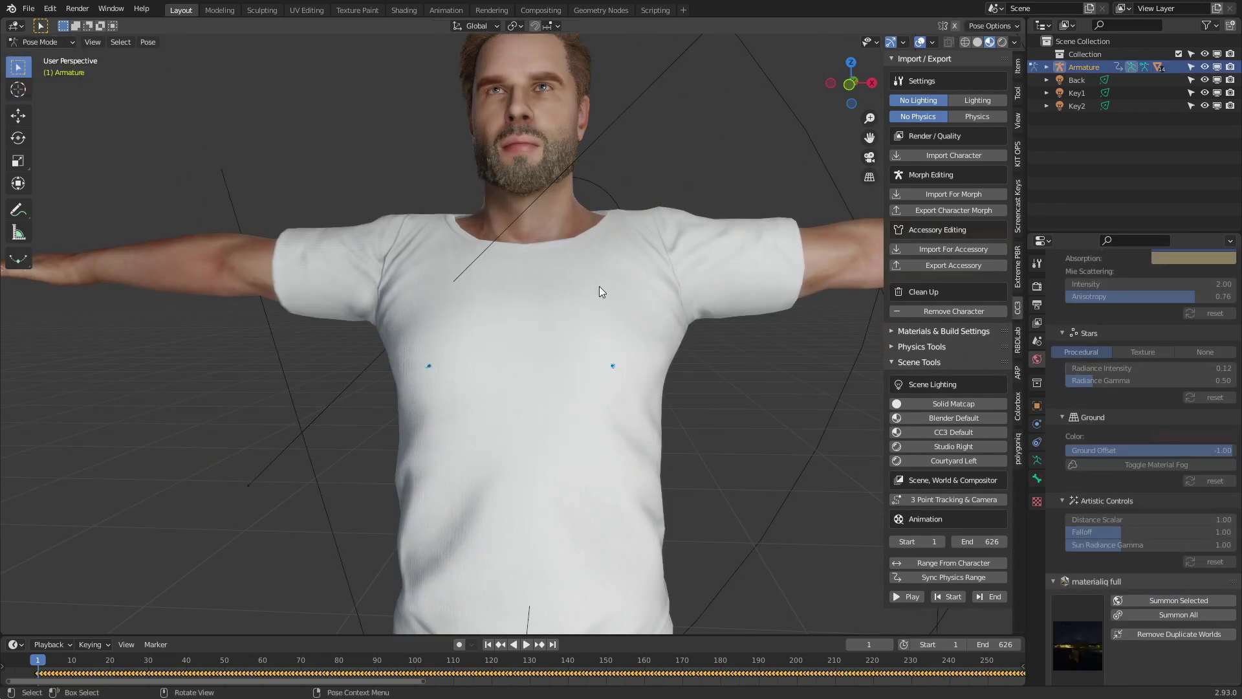
key(z)
click(479, 284)
key(KP_3)
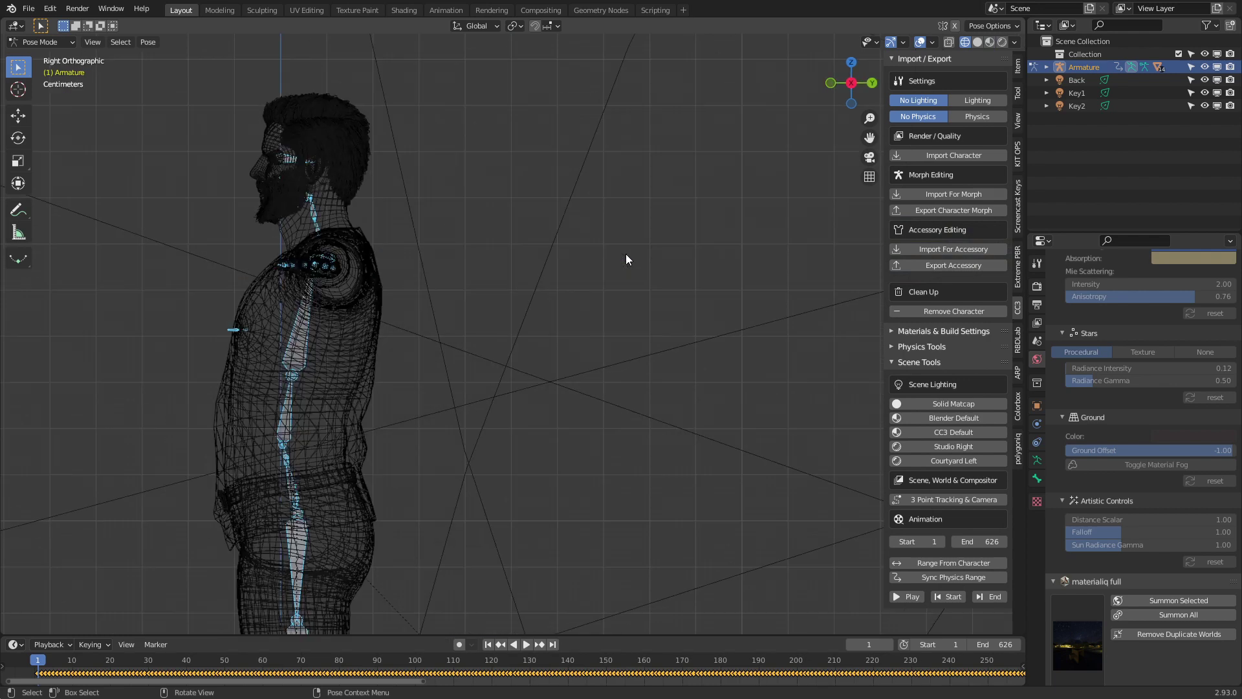
key(KP_1)
- Try to lower the character's left arm by rotating the left clavicle about 12° and the left upper arm downward
click(616, 267)
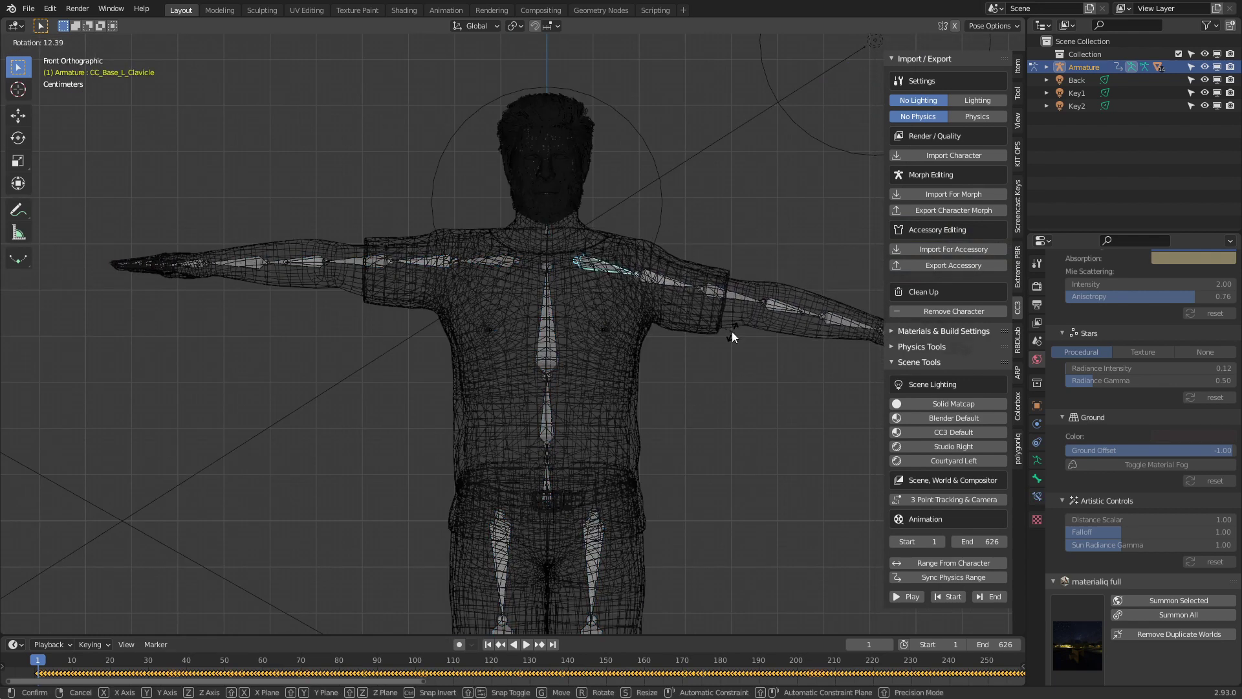
key(r)
click(479, 301)
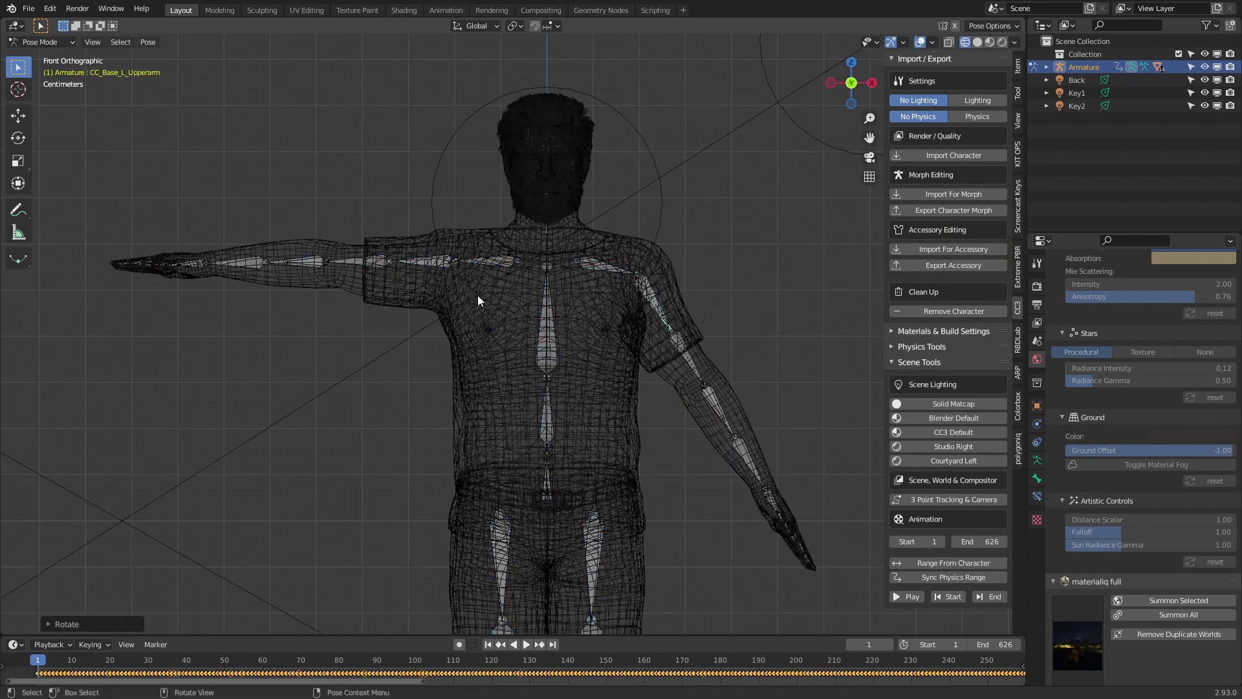
- Try to lower the right arm to match by rotating the right clavicle downward and the right upper arm about 40°
click(484, 263)
key(r)
click(782, 279)
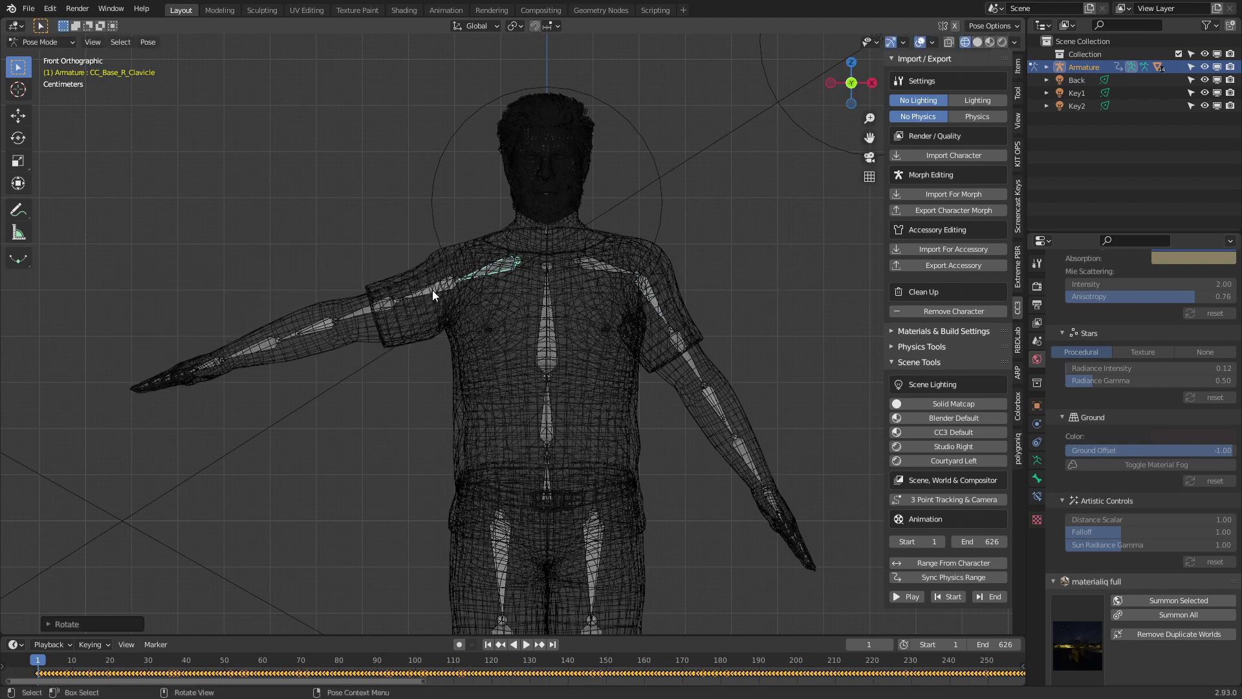
click(432, 291)
key(r)
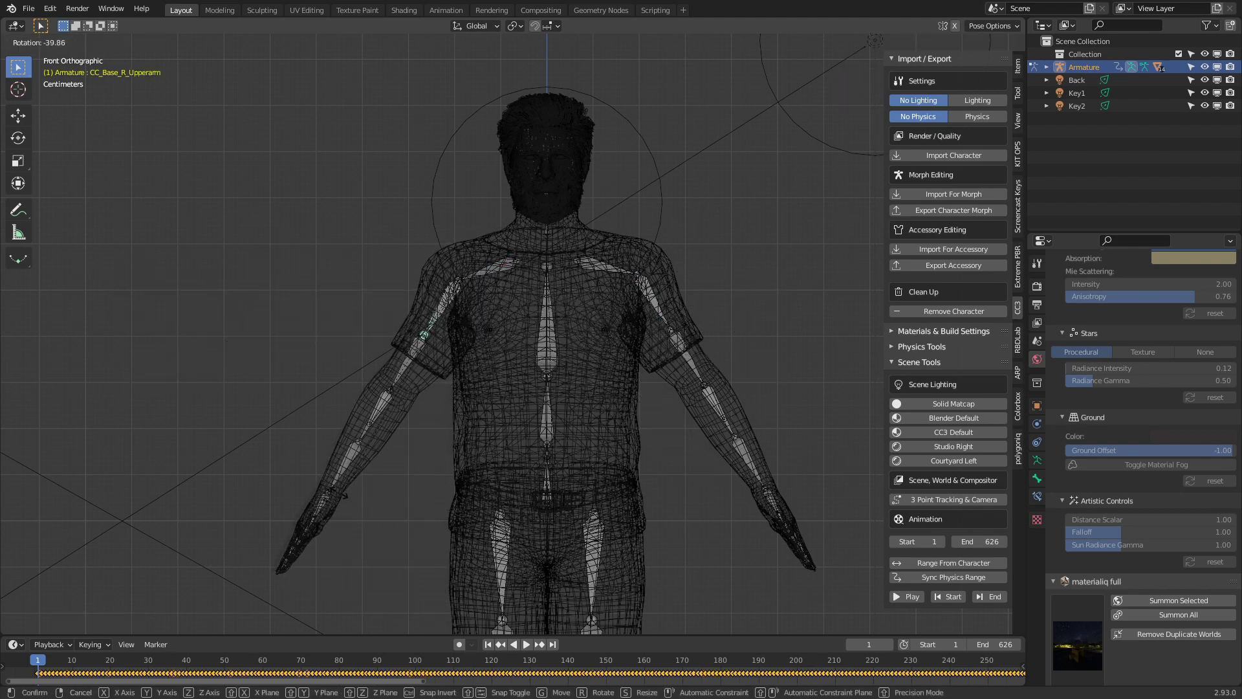
click(485, 288)
- Try to relax the shoulders by moving the left and right clavicle bones slightly outward and down
click(620, 271)
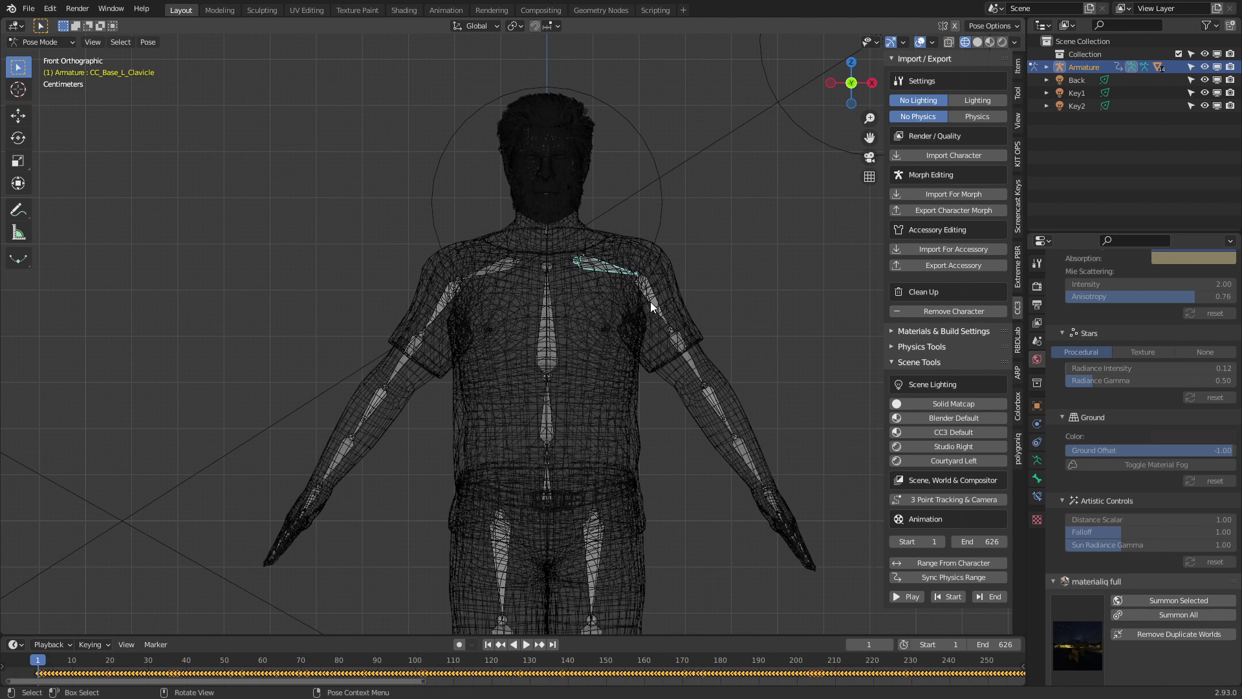
key(g)
click(480, 275)
click(484, 273)
key(g)
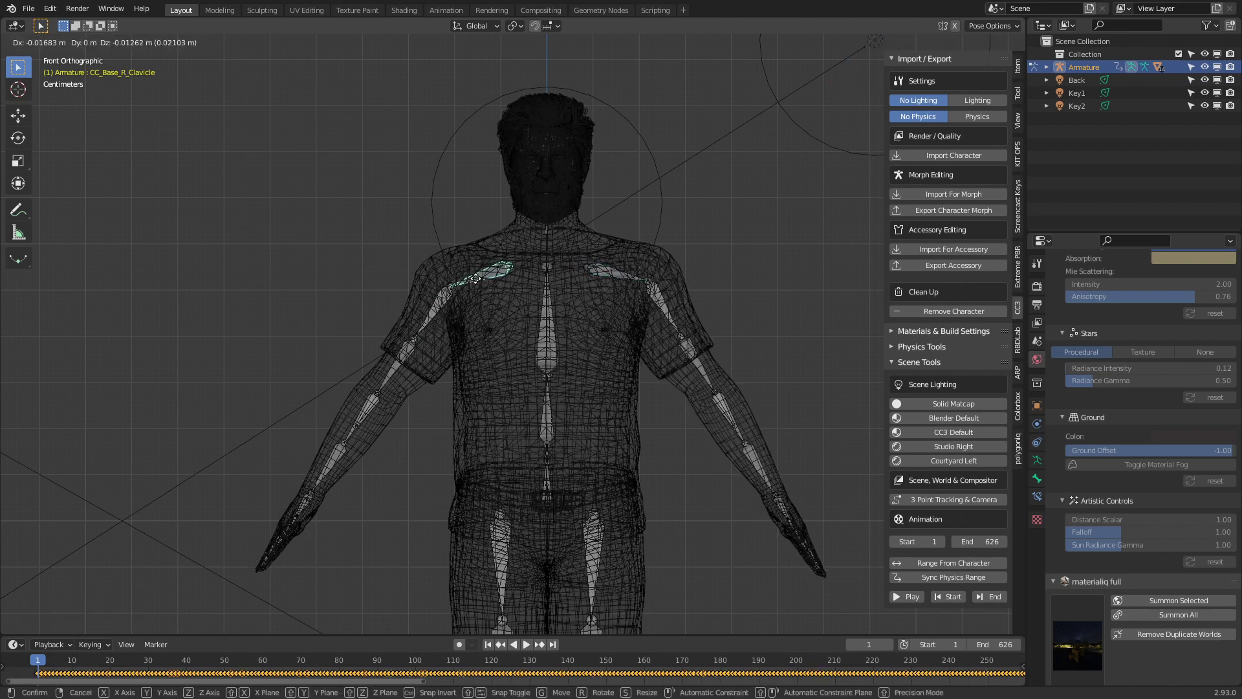
click(476, 274)
- Return the armature to Object Mode with the whole character in perspective view
middle_drag(562, 278, 506, 305)
scroll(506, 307, down, 6)
middle_drag(487, 379, 510, 380)
key(Tab)
click(70, 42)
click(53, 59)
middle_drag(646, 502, 508, 486)
- Add a camera to the scene and clear its location so it sits at the world origin
key(shift+a)
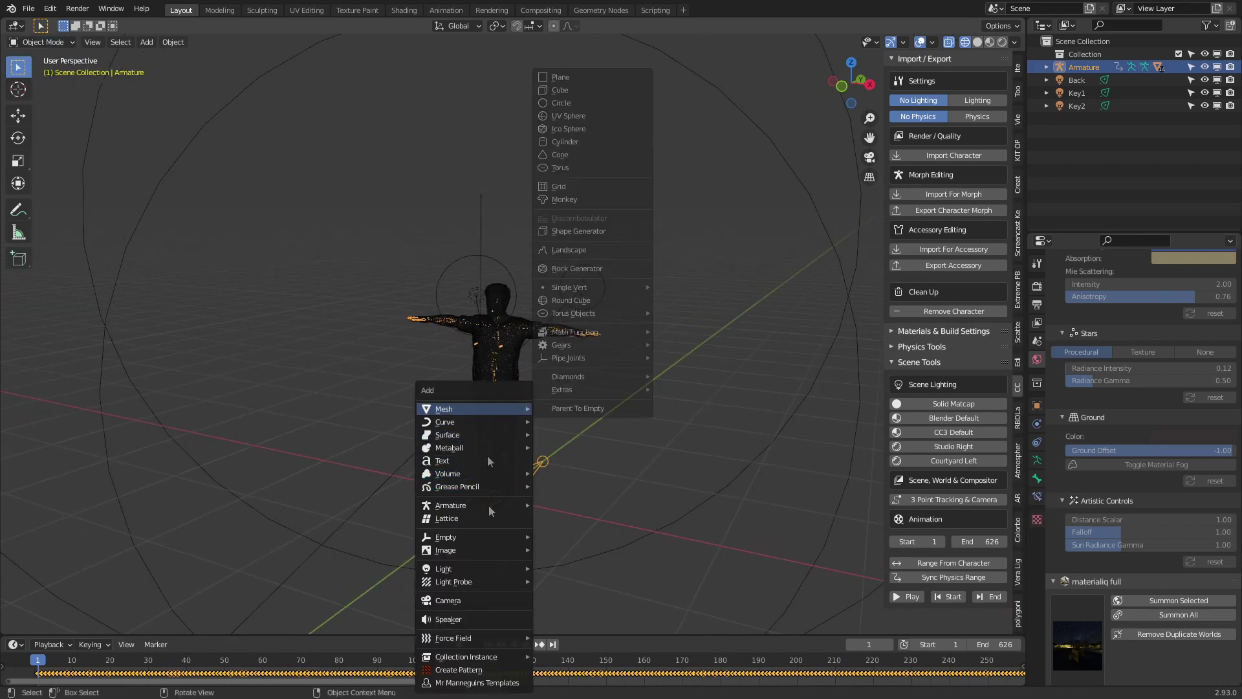
click(485, 600)
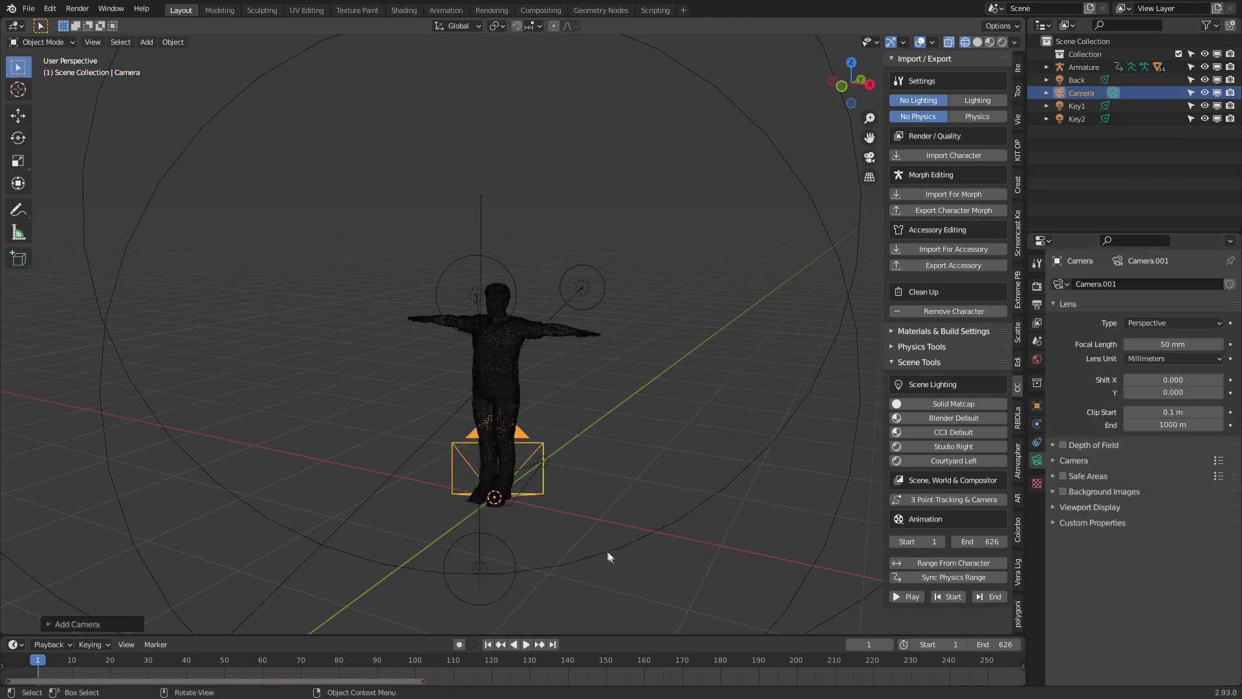
middle_drag(607, 551, 498, 523)
key(alt+g)
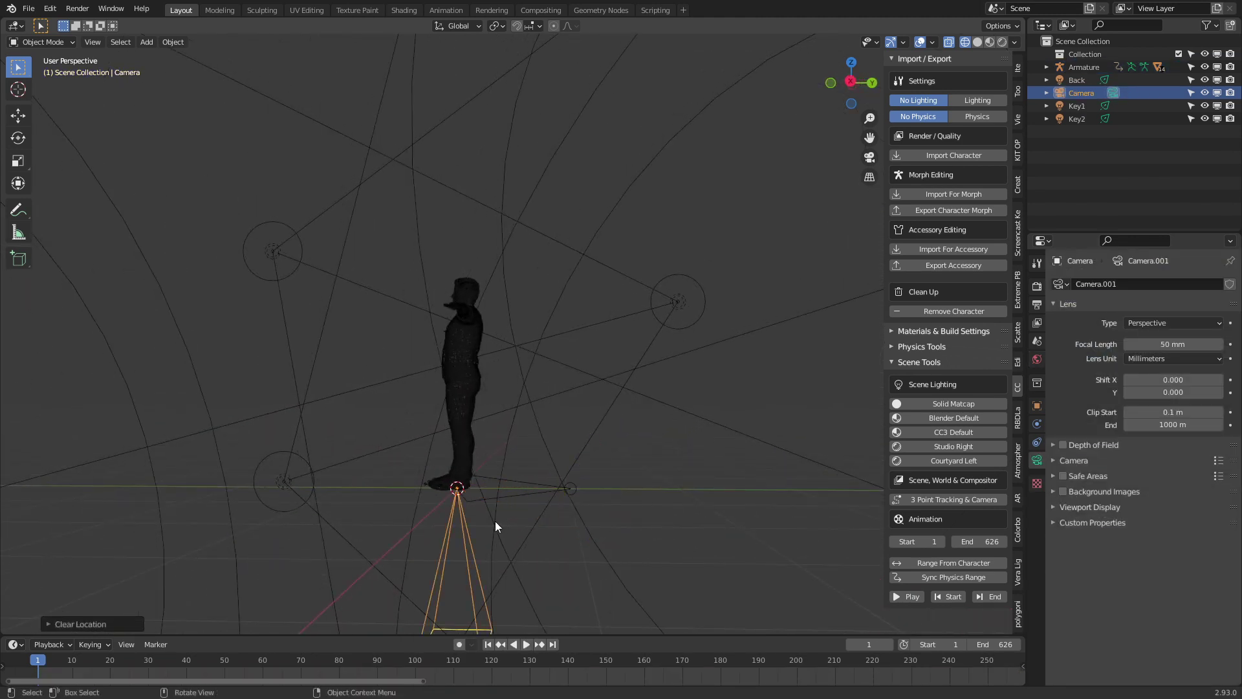
- Rotate the new camera 90° about the X axis and show the right orthographic view
key(r)
key(x)
key(9)
key(0)
key(Return)
key(KP_3)
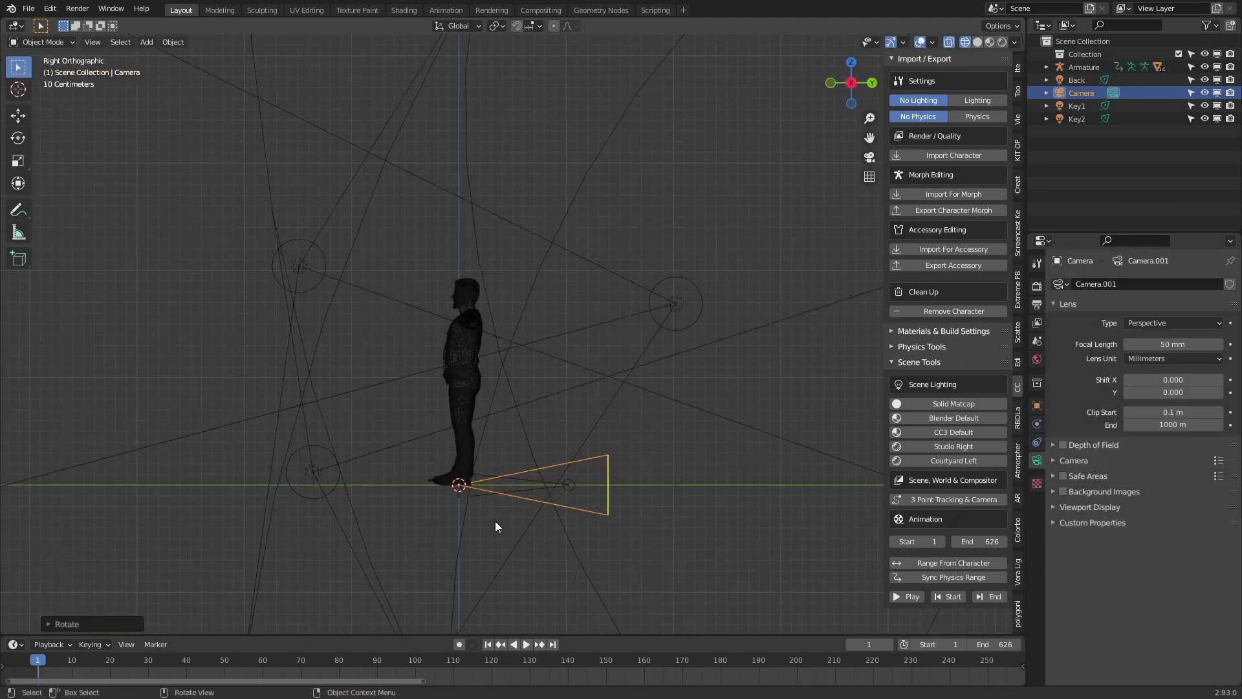
- Move the camera in front of the character at face height and look through it
key(g)
click(348, 321)
middle_drag(343, 321, 354, 317)
key(KP_0)
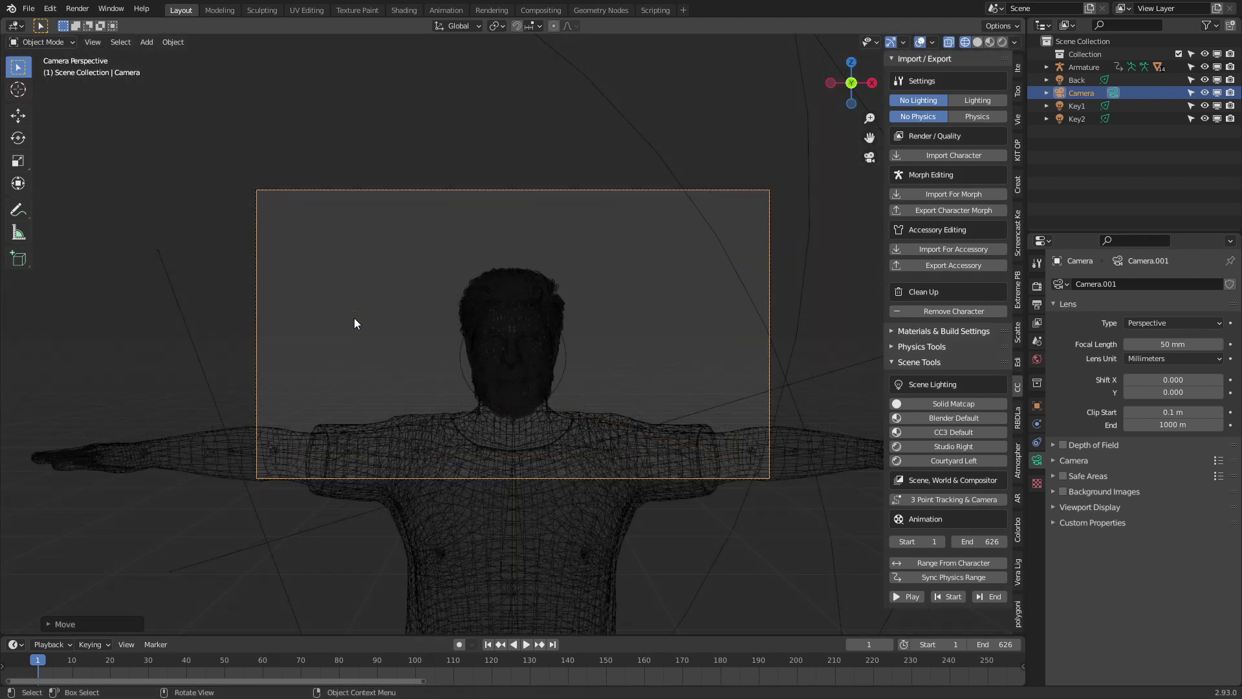
- Dolly the camera closer to the character's head along its local Z axis
key(g)
key(z)
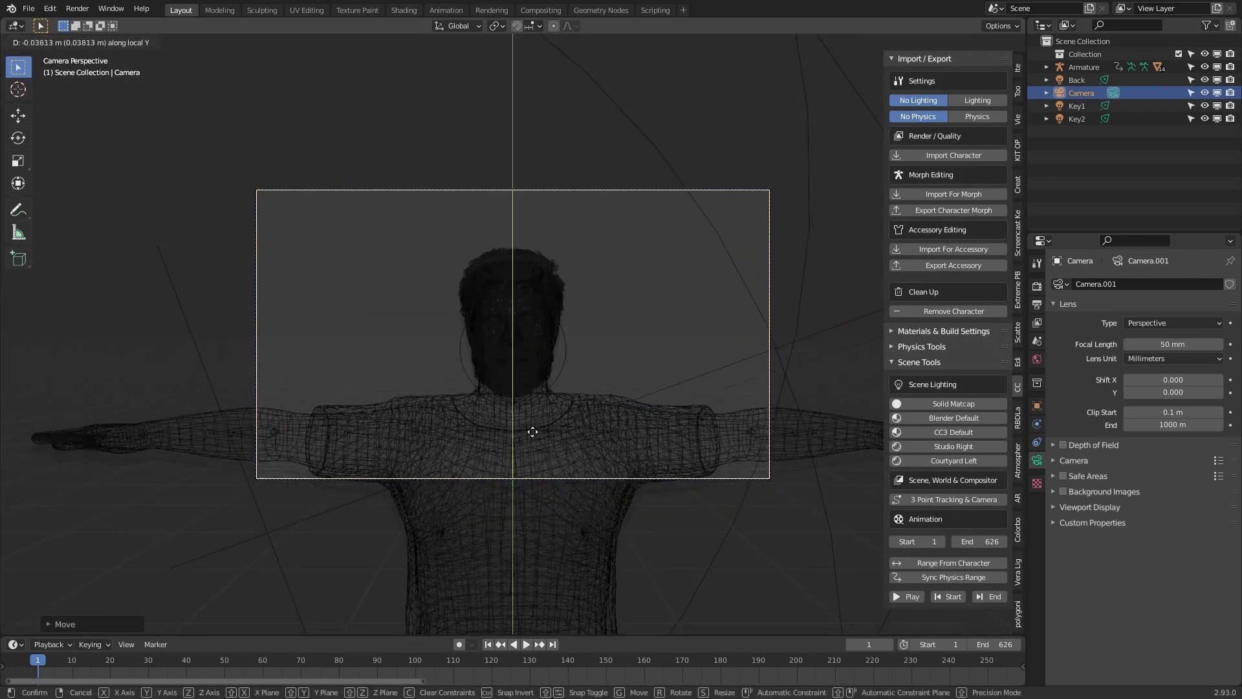
right_click(612, 473)
key(g)
key(g)
key(z)
key(z)
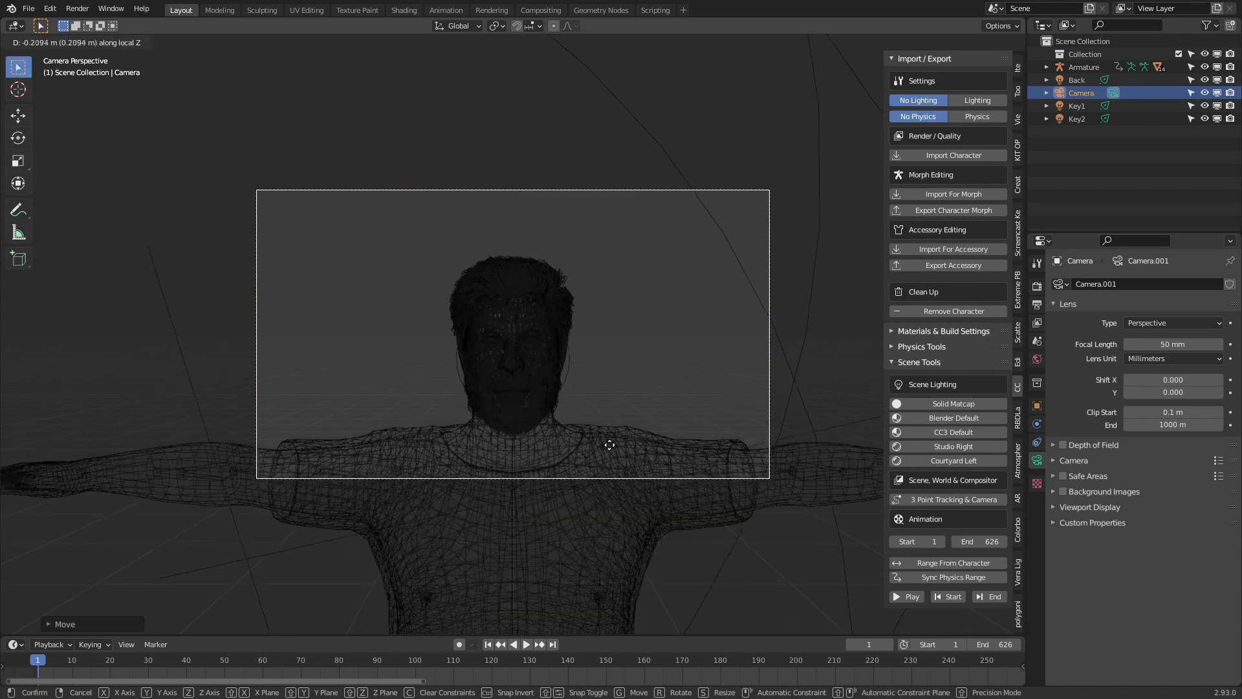
click(610, 429)
- Select the armature, switch it to Pose Mode and select all its bones
scroll(673, 631, down, 5)
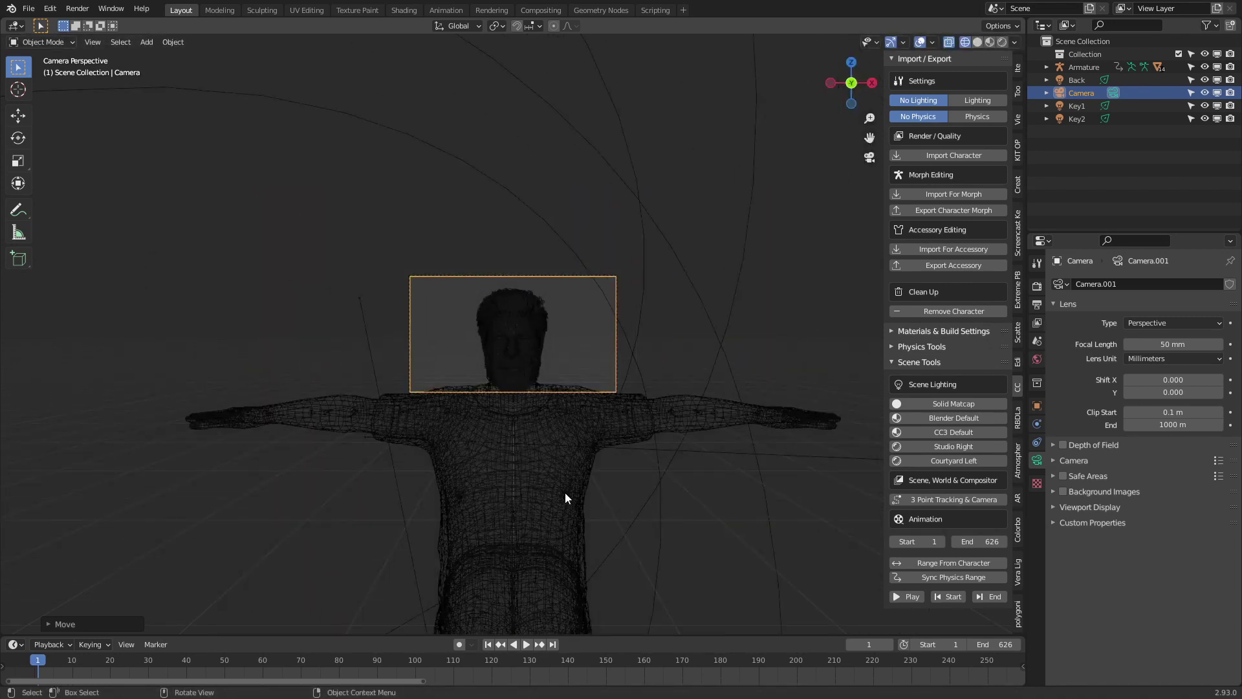
click(565, 497)
click(72, 44)
click(65, 68)
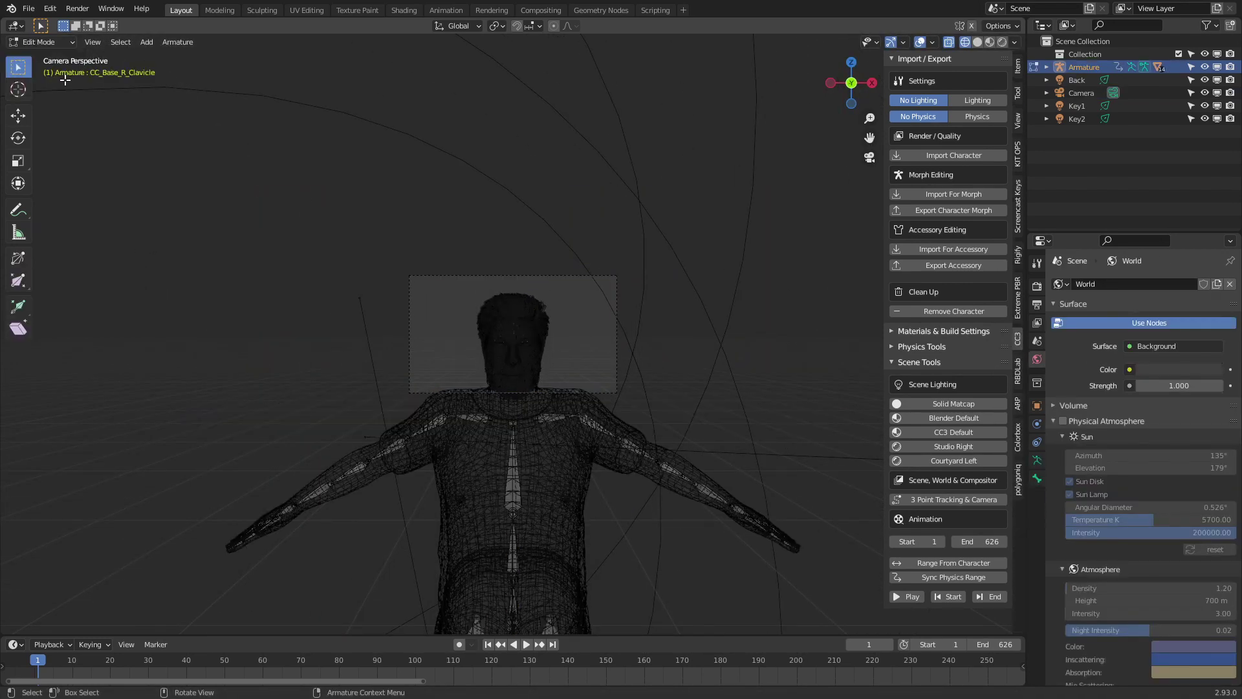
click(46, 84)
key(a)
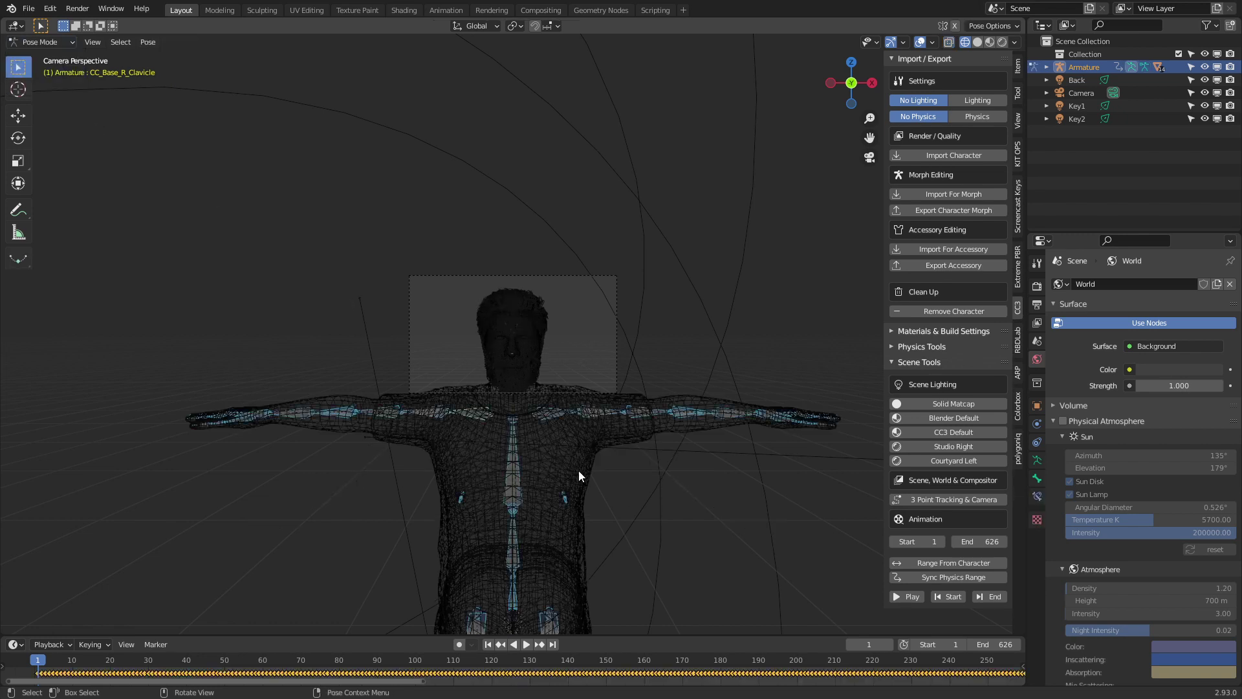
- Select the clavicle, arm and upper spine bones with Circle Select and delete their keyframes
click(545, 412)
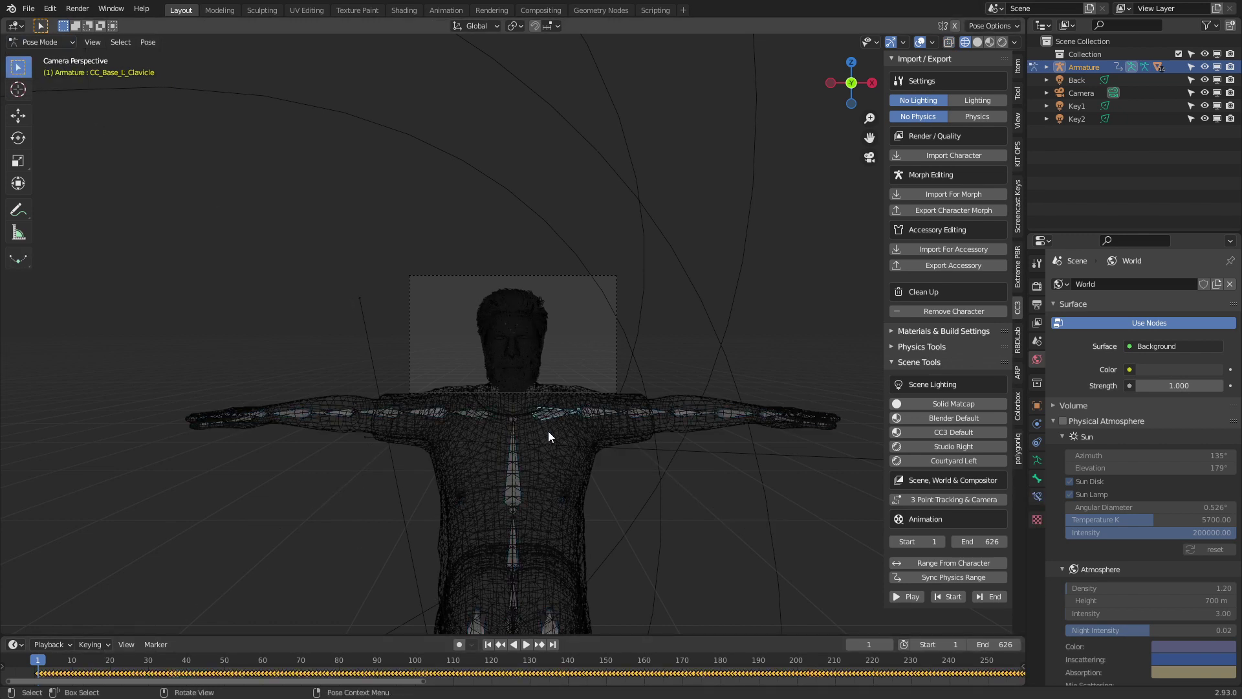
scroll(475, 427, down, 10)
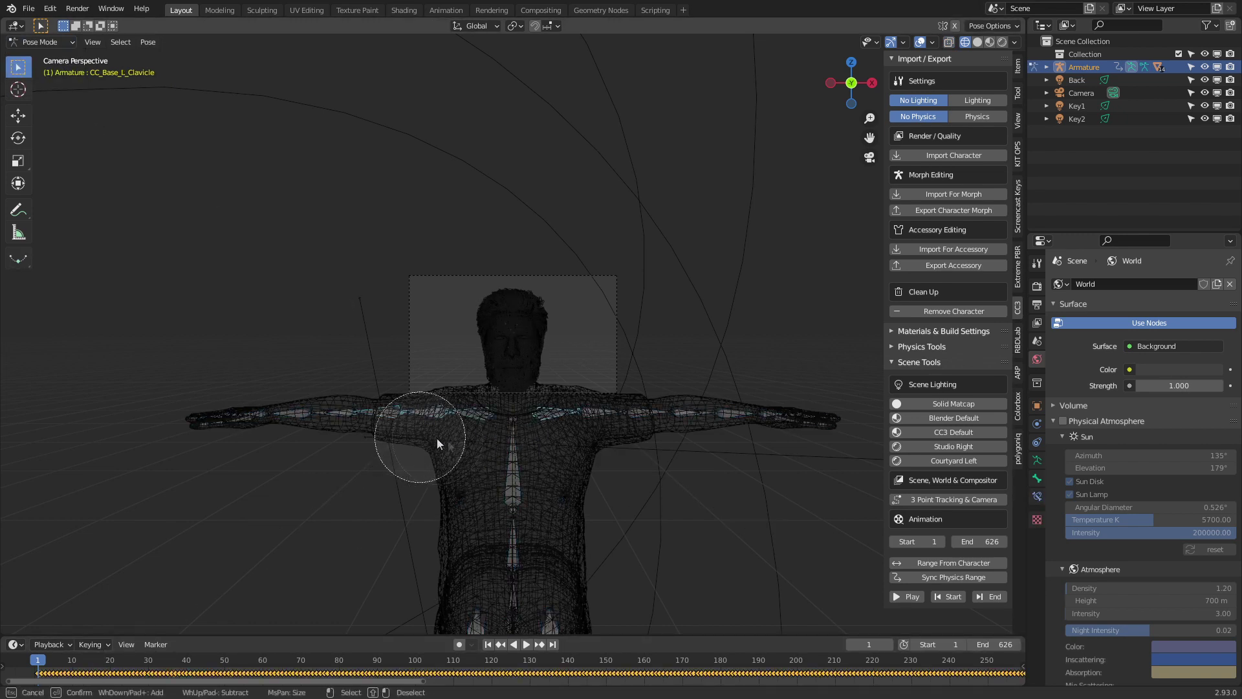
drag(427, 442, 689, 443)
key(Escape)
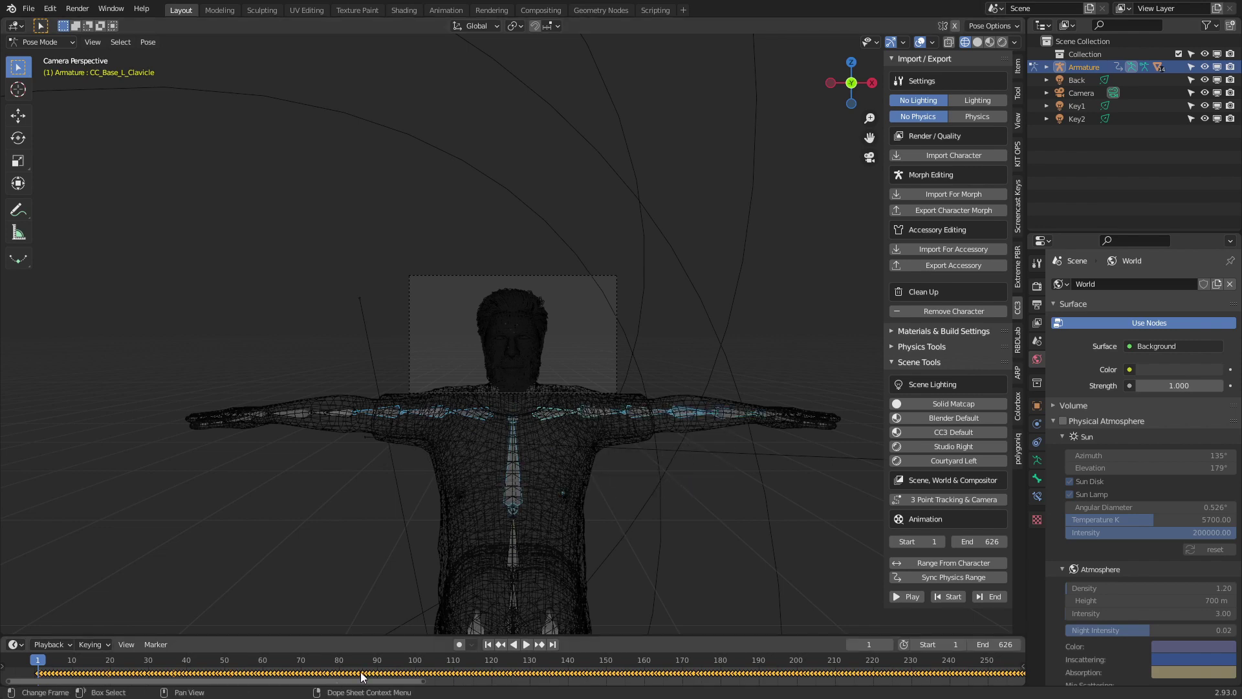
key(Delete)
- In the front orthographic view, rotate the right and left clavicle bones downward to relax the shoulders
key(KP_3)
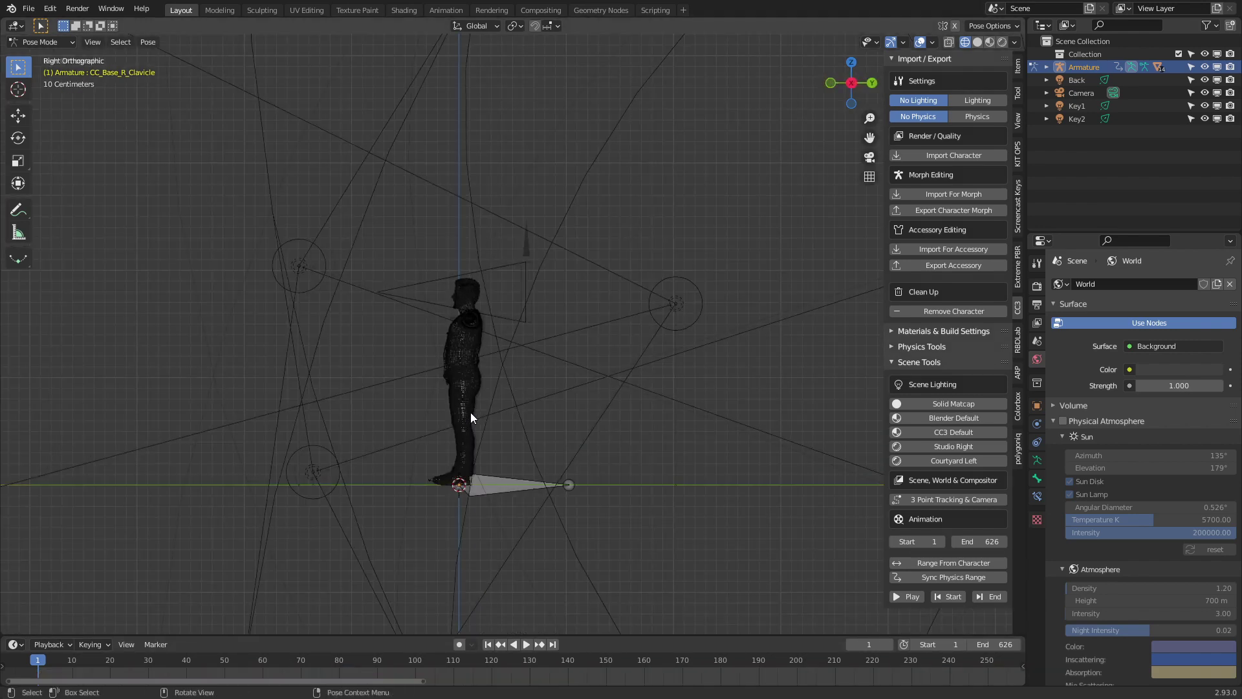
key(KP_1)
scroll(474, 416, up, 9)
key(r)
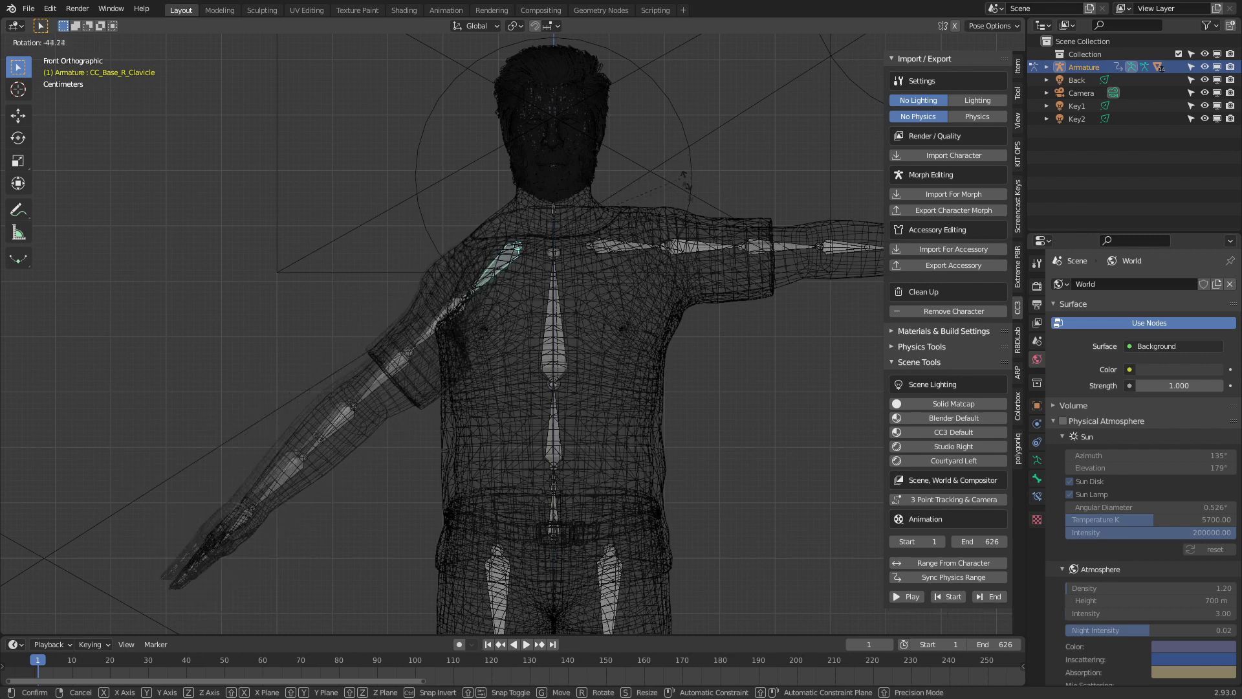
click(684, 171)
click(626, 248)
key(r)
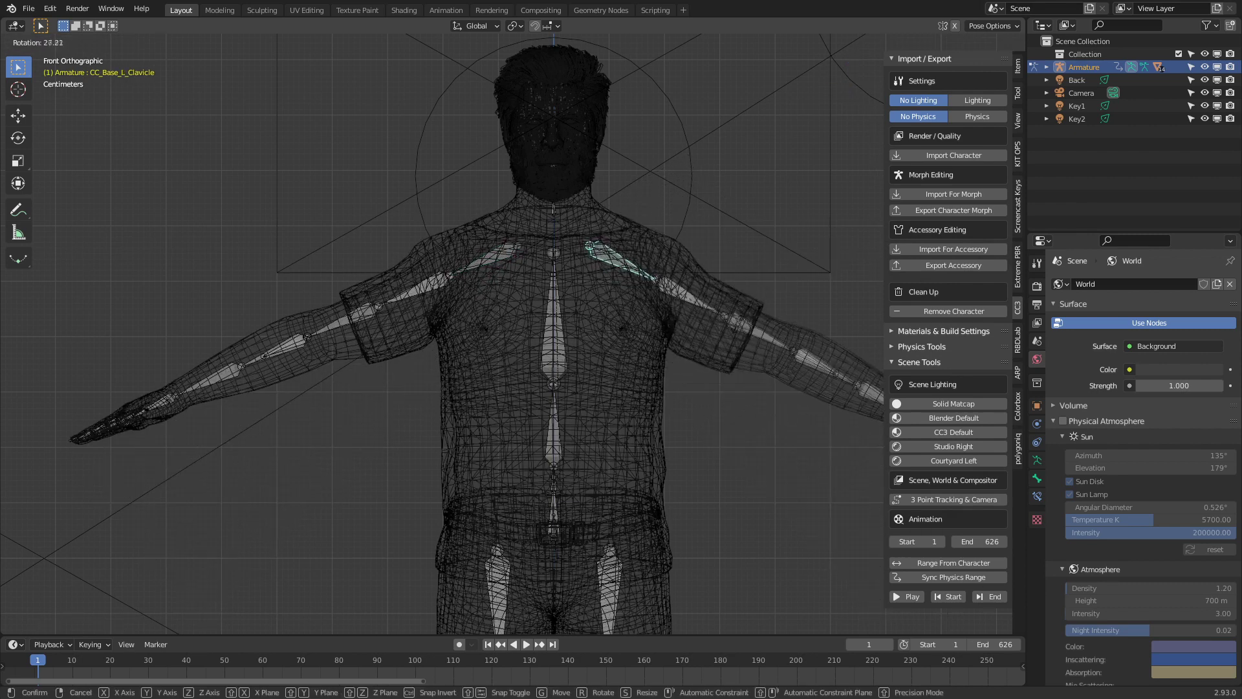
click(728, 296)
- Rotate the left and right upper arm bones down toward the body so both arms hang at a matching angle
click(712, 296)
key(r)
click(647, 359)
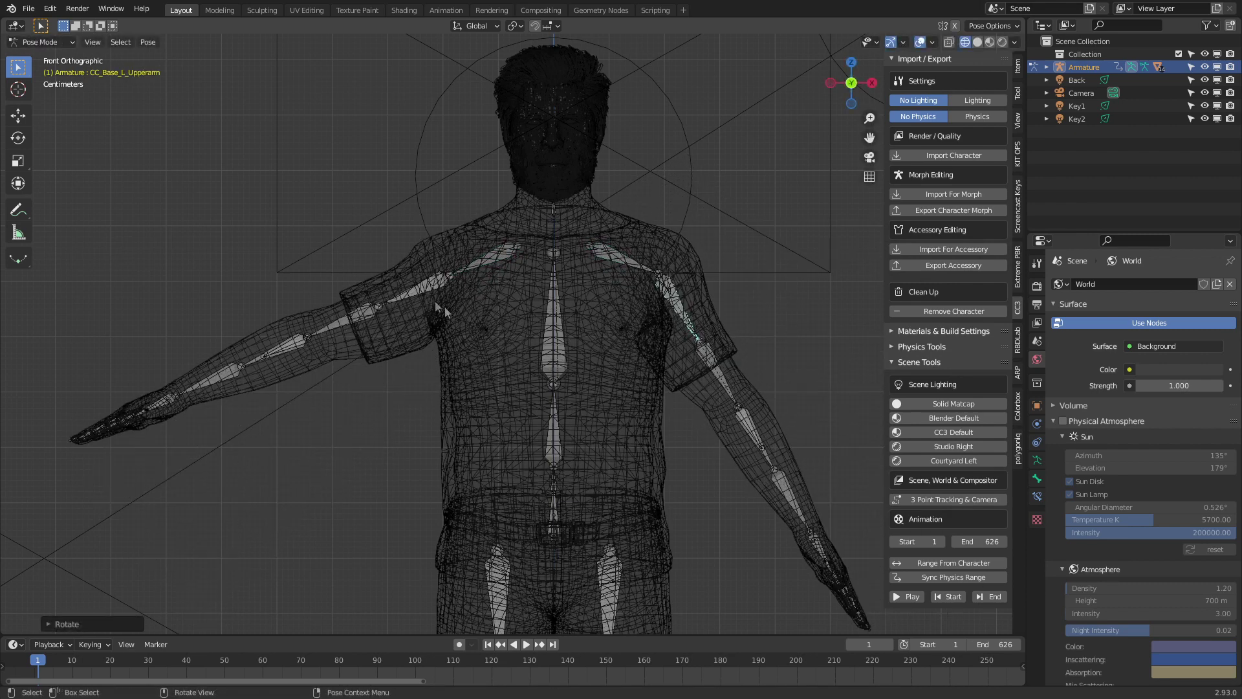
click(453, 278)
key(r)
click(447, 281)
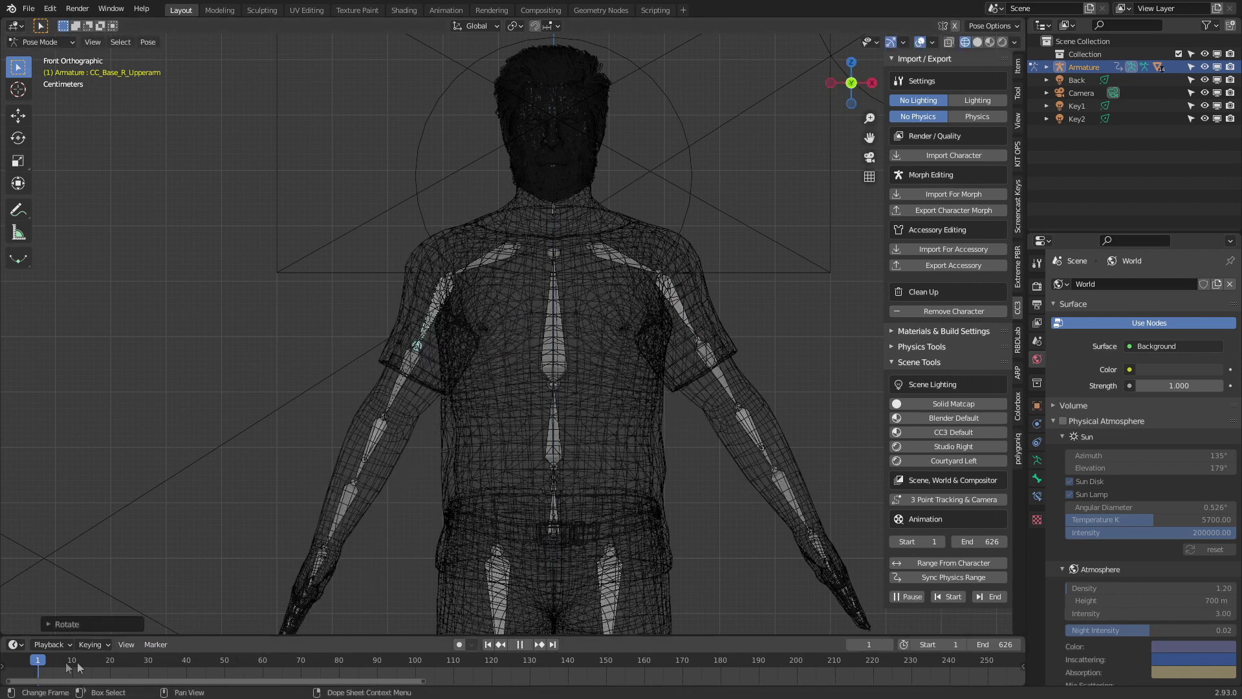
- Check the arm pose at frame 20 and return the armature to Object Mode
key(space)
click(111, 671)
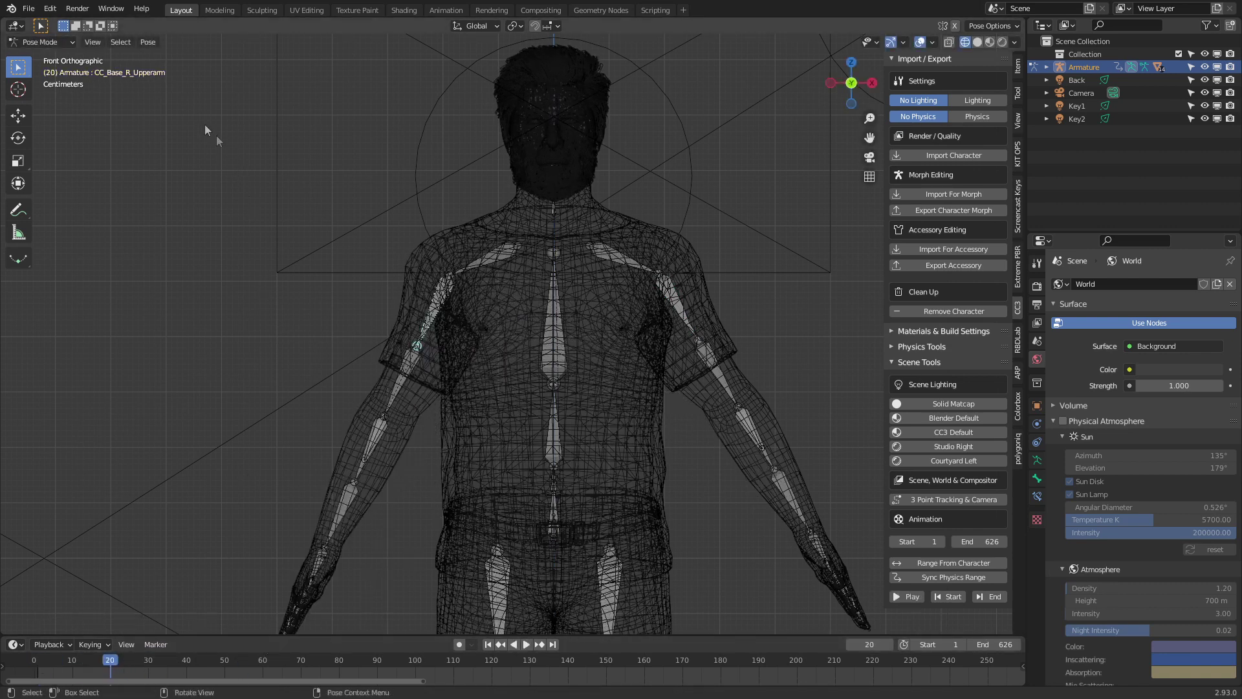
click(148, 43)
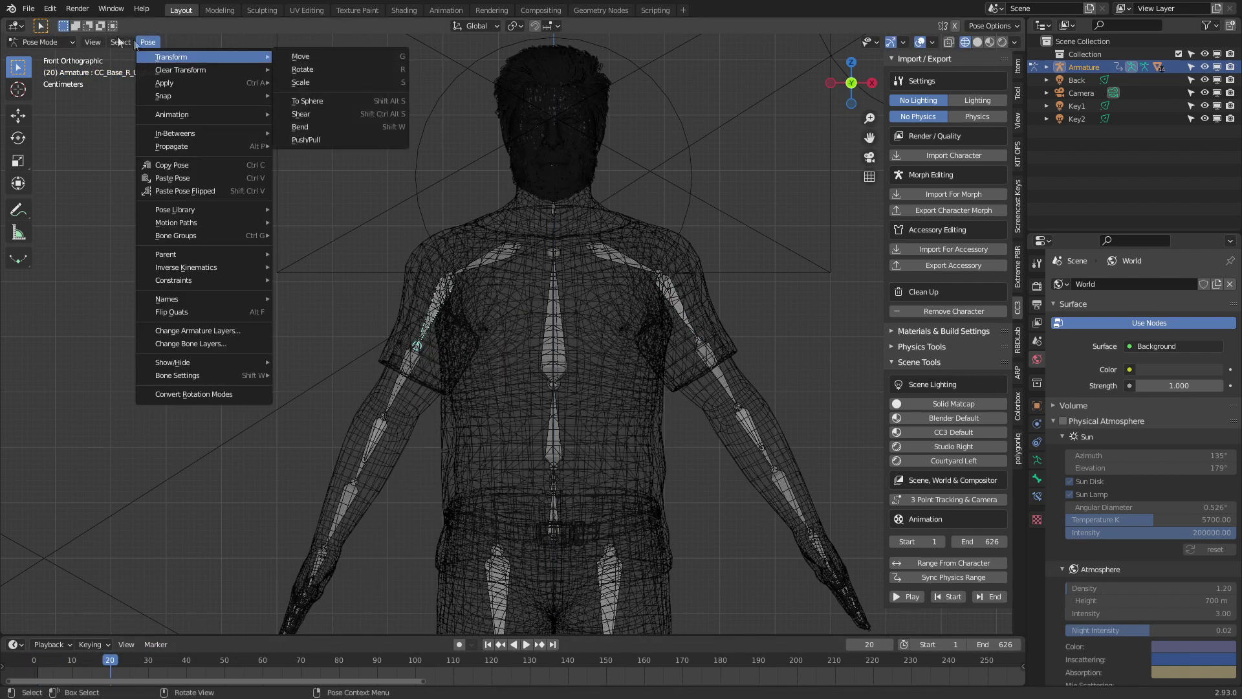
click(47, 57)
- Show the character in solid shading through the scene camera
key(z)
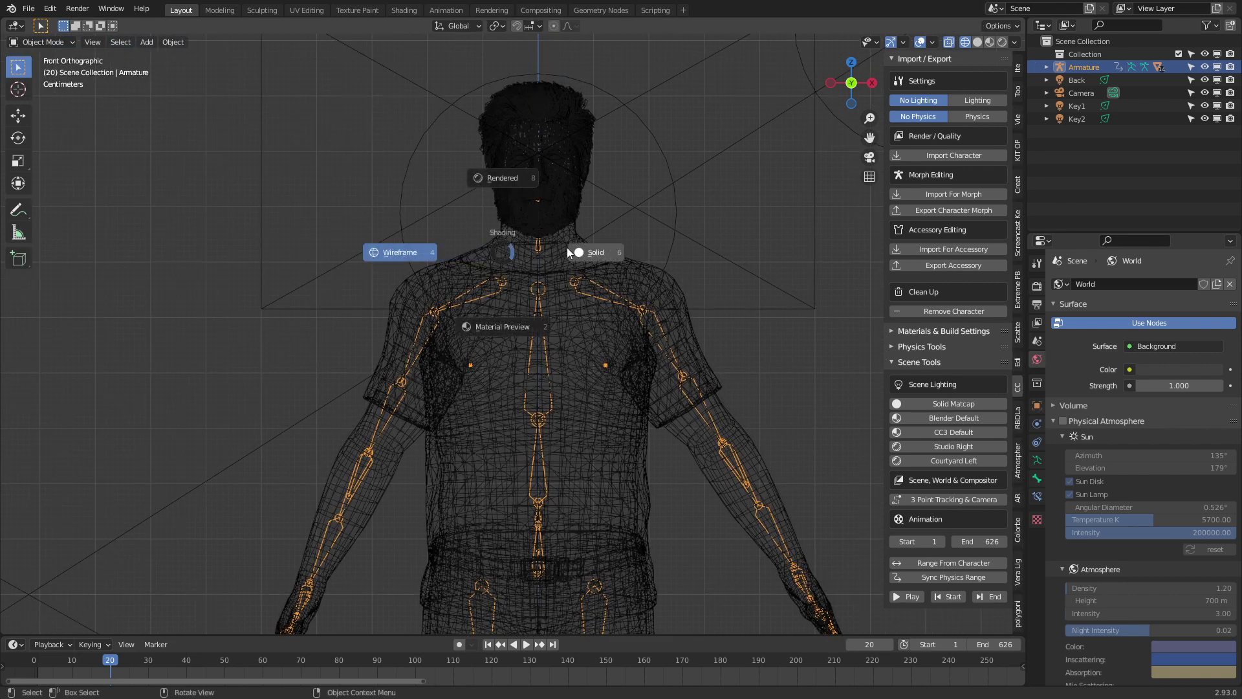
click(566, 247)
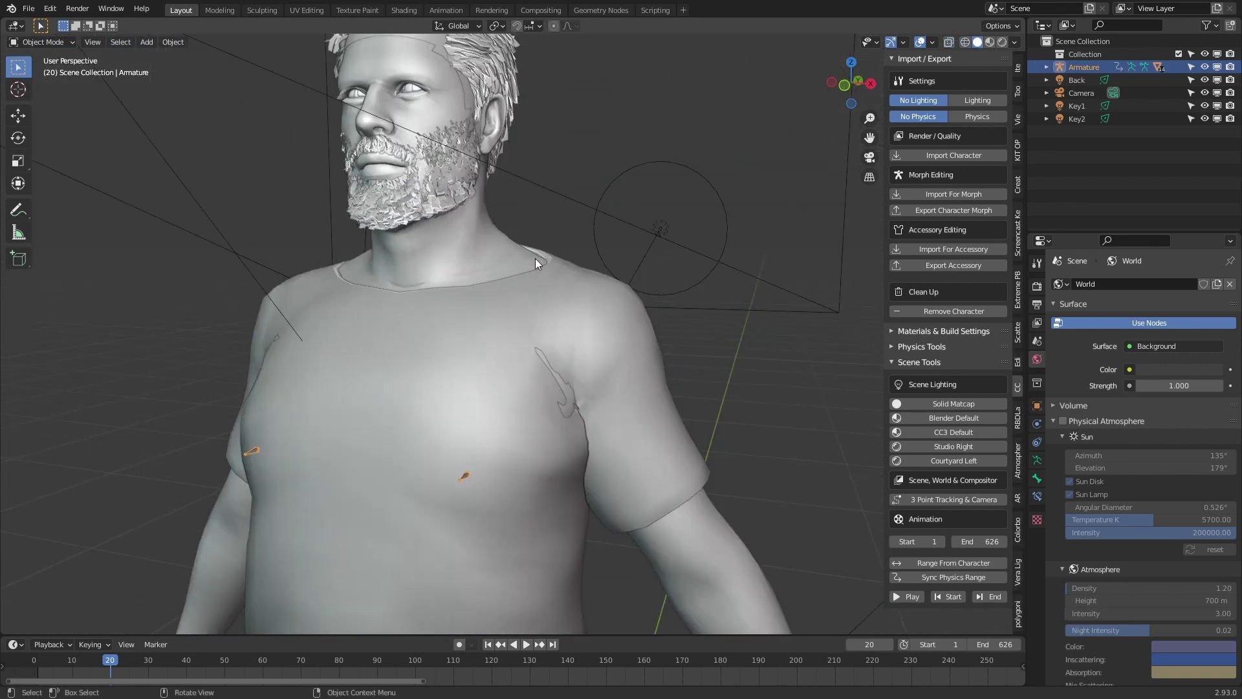
key(KP_0)
scroll(610, 391, up, 4)
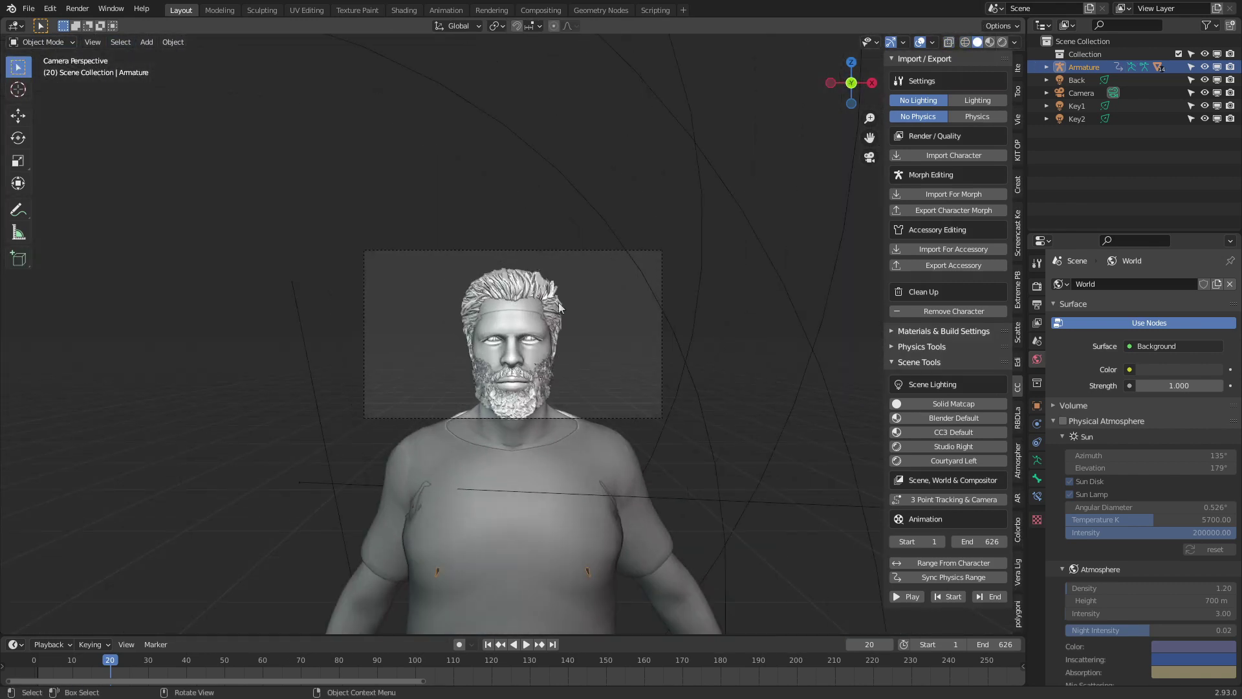
- Select the camera and reposition it so the character's head is centred and larger in the frame
click(654, 479)
key(g)
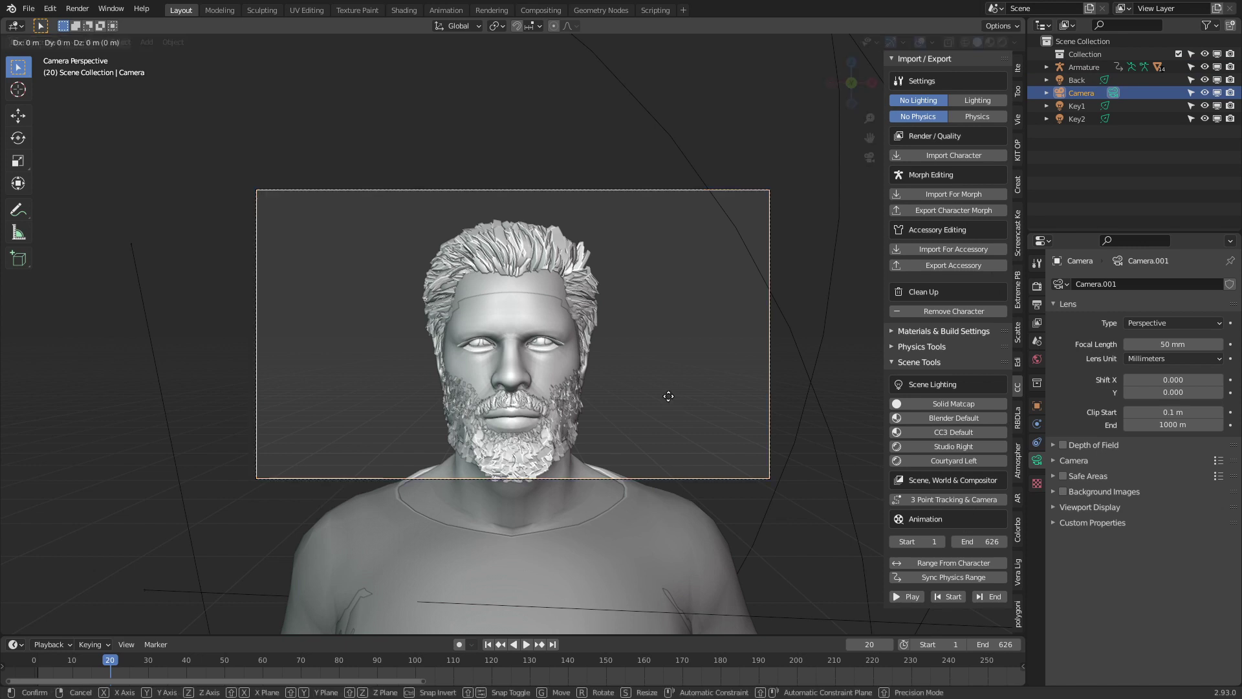
click(665, 399)
key(g)
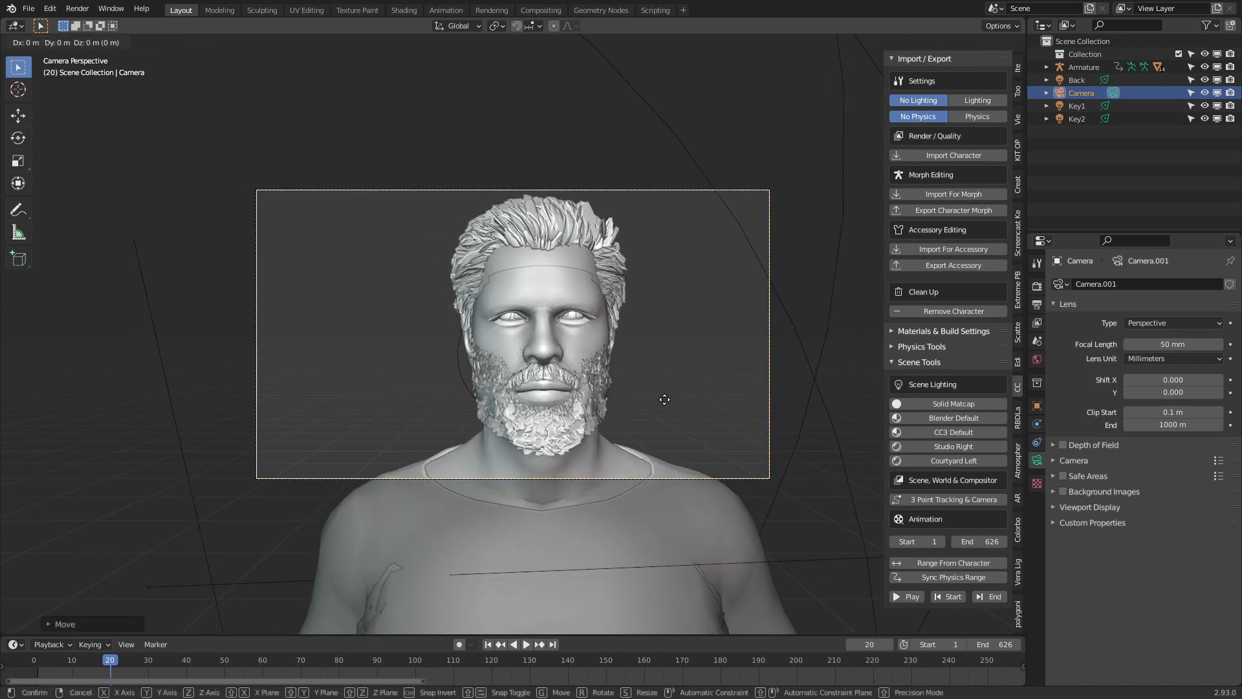
key(z)
key(z)
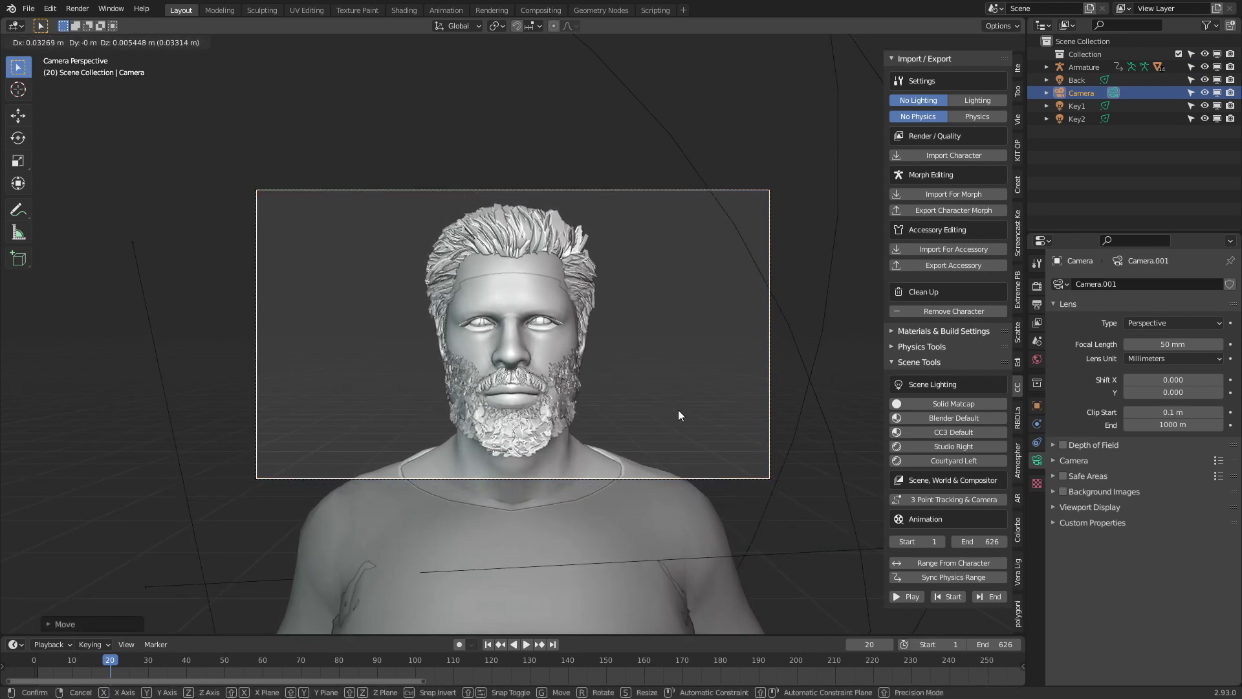
click(678, 410)
- Switch the viewport to rendered shading and nudge the camera to fine-tune the head framing
click(1003, 42)
scroll(553, 413, up, 2)
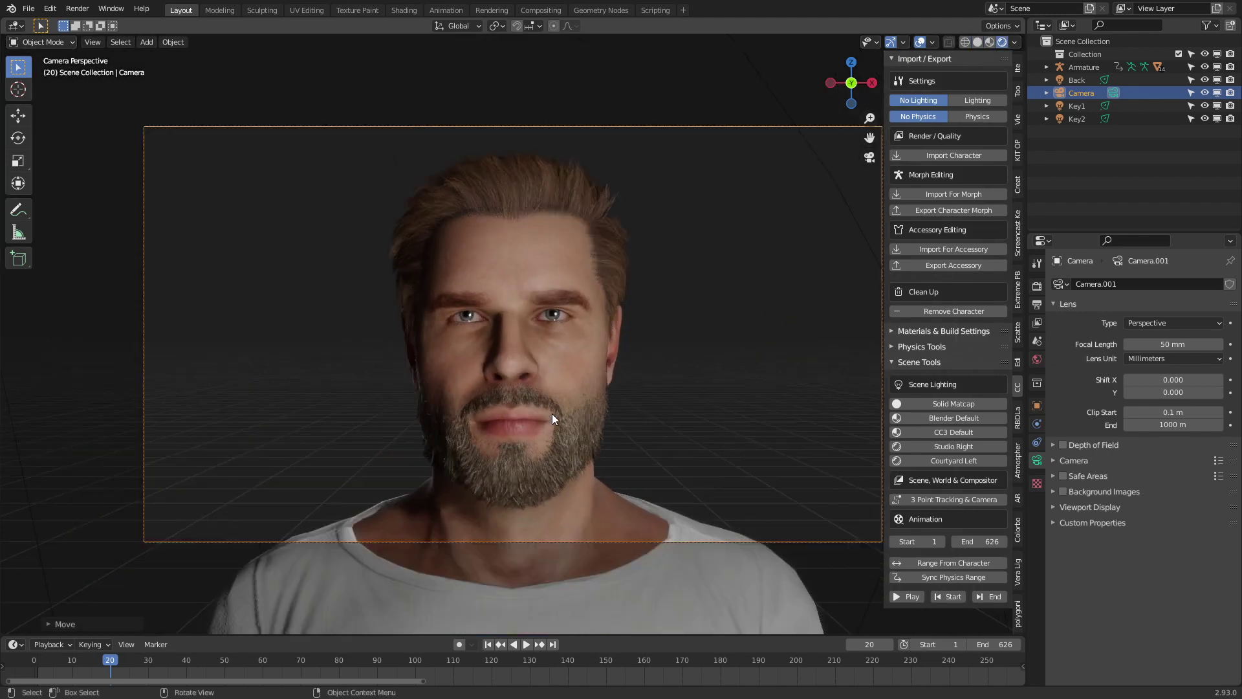
scroll(552, 413, down, 1)
key(g)
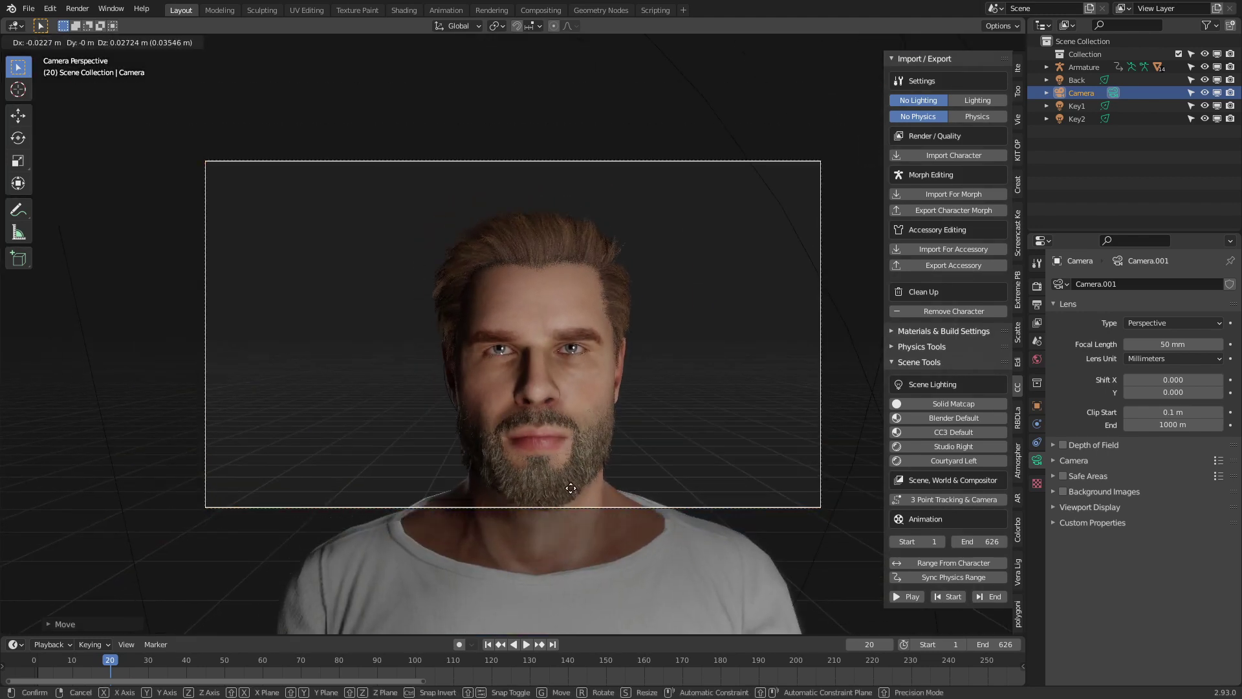
click(574, 487)
- Select the armature and put it in Pose Mode with the face in close view
scroll(596, 434, down, 3)
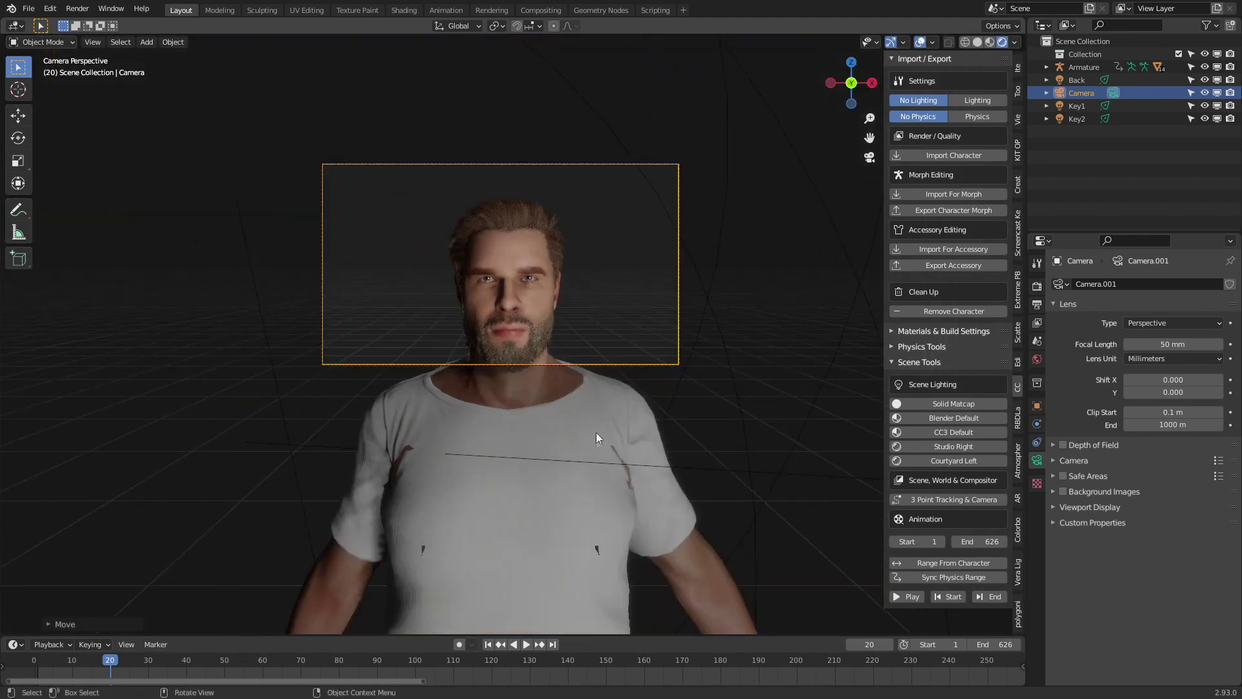
click(598, 549)
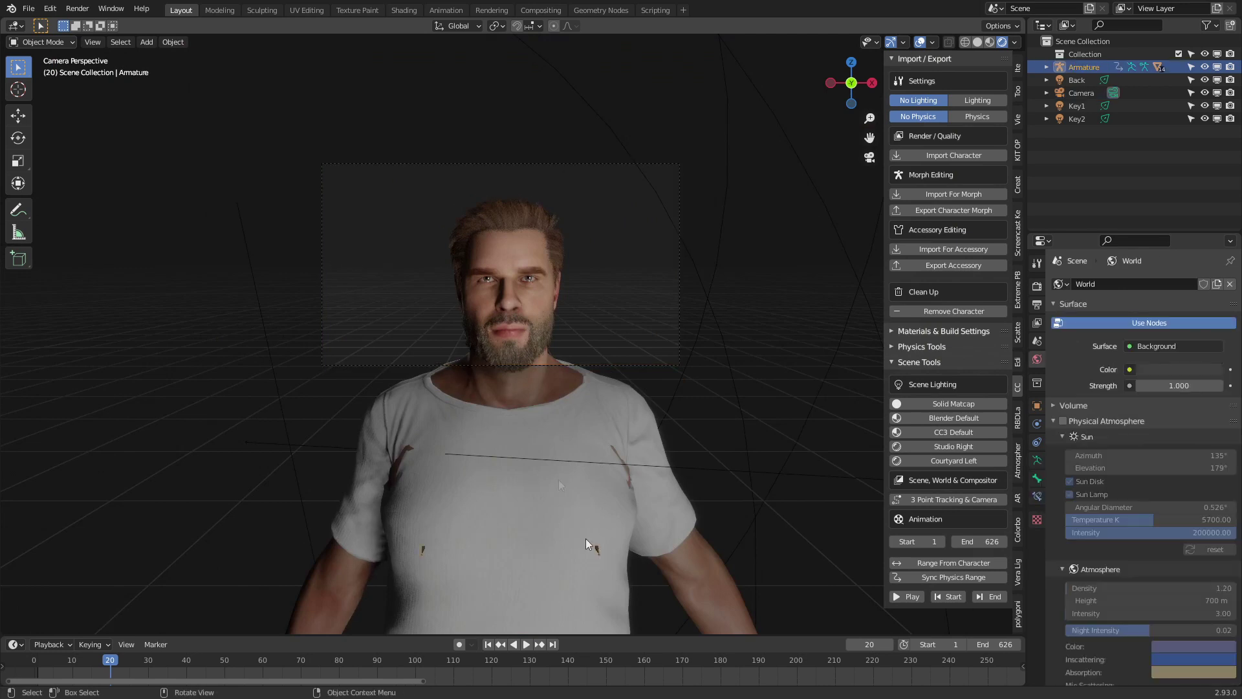
click(42, 43)
click(48, 89)
scroll(406, 205, up, 3)
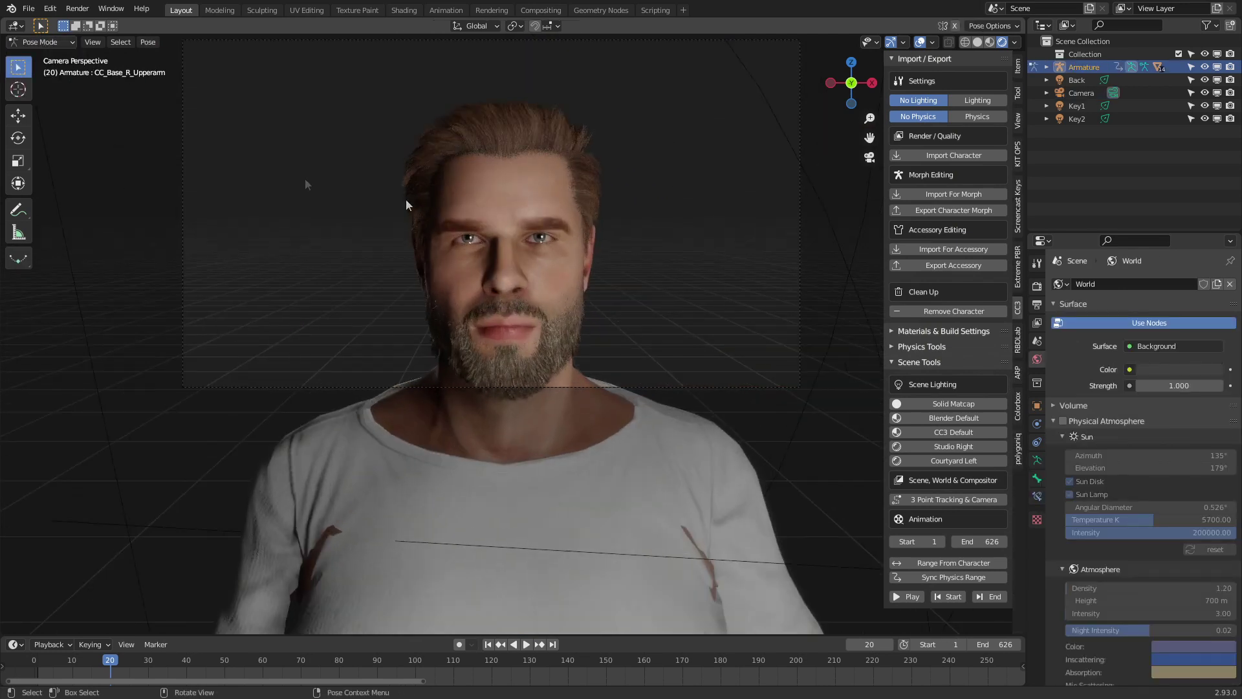
- Switch to wireframe shading, select the right eye bone and examine the eye bones from the side of the head
scroll(516, 267, up, 2)
key(z)
key(z)
key(z)
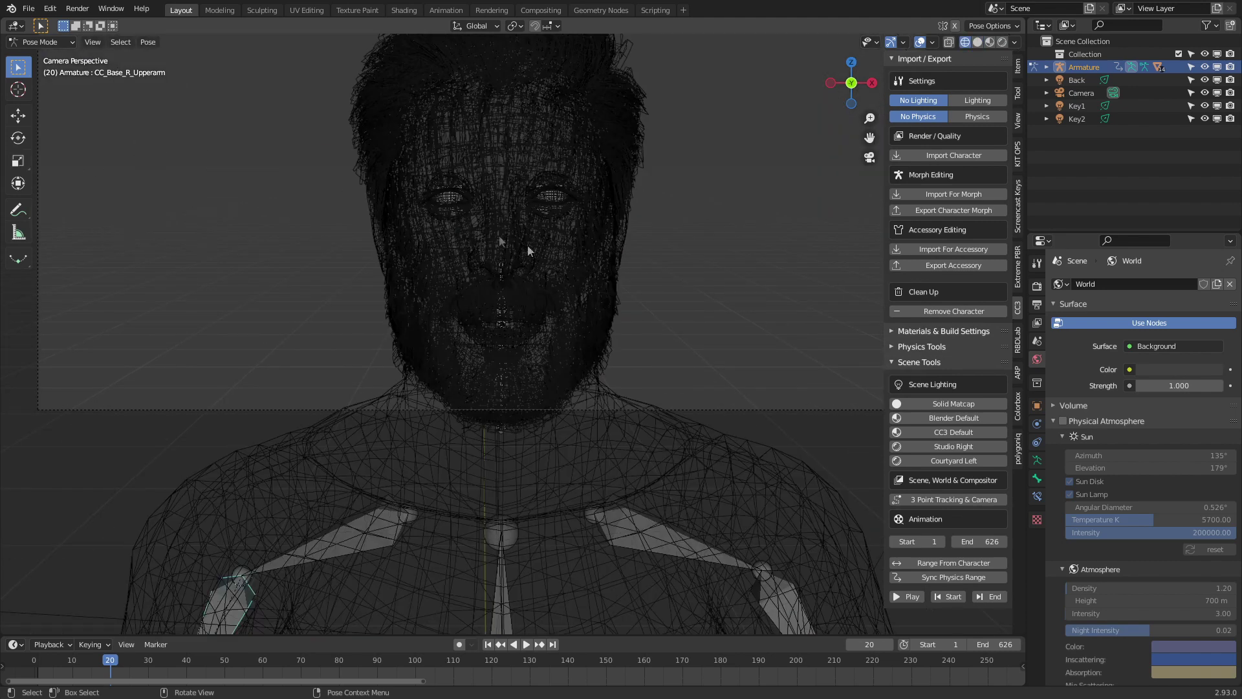
click(453, 201)
scroll(453, 202, up, 3)
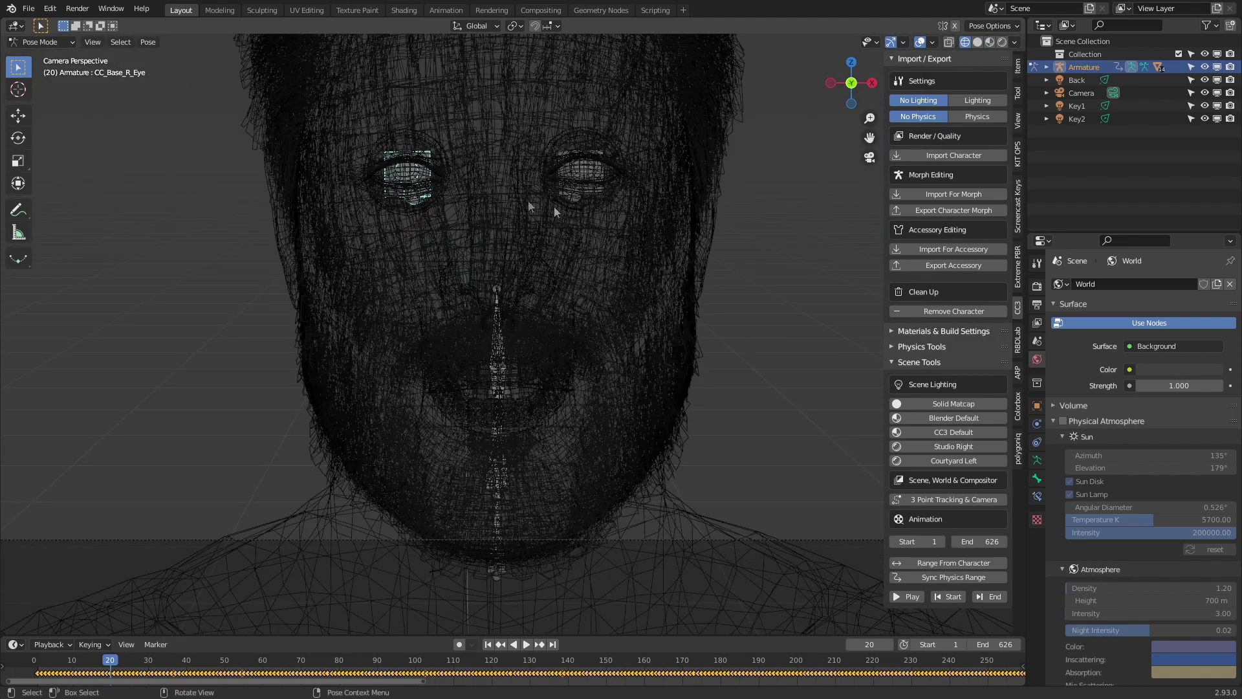
middle_drag(555, 245, 498, 330)
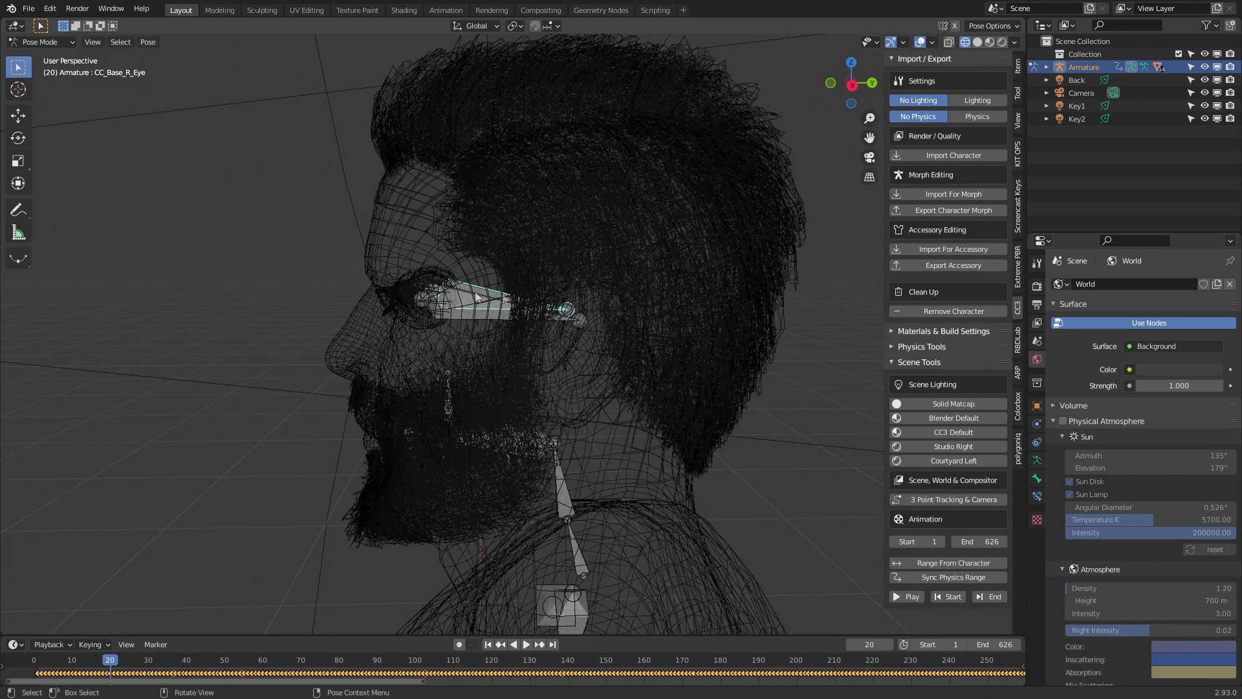
- Return the armature to Object Mode and go back to the camera view
scroll(347, 407, down, 3)
click(58, 41)
click(35, 56)
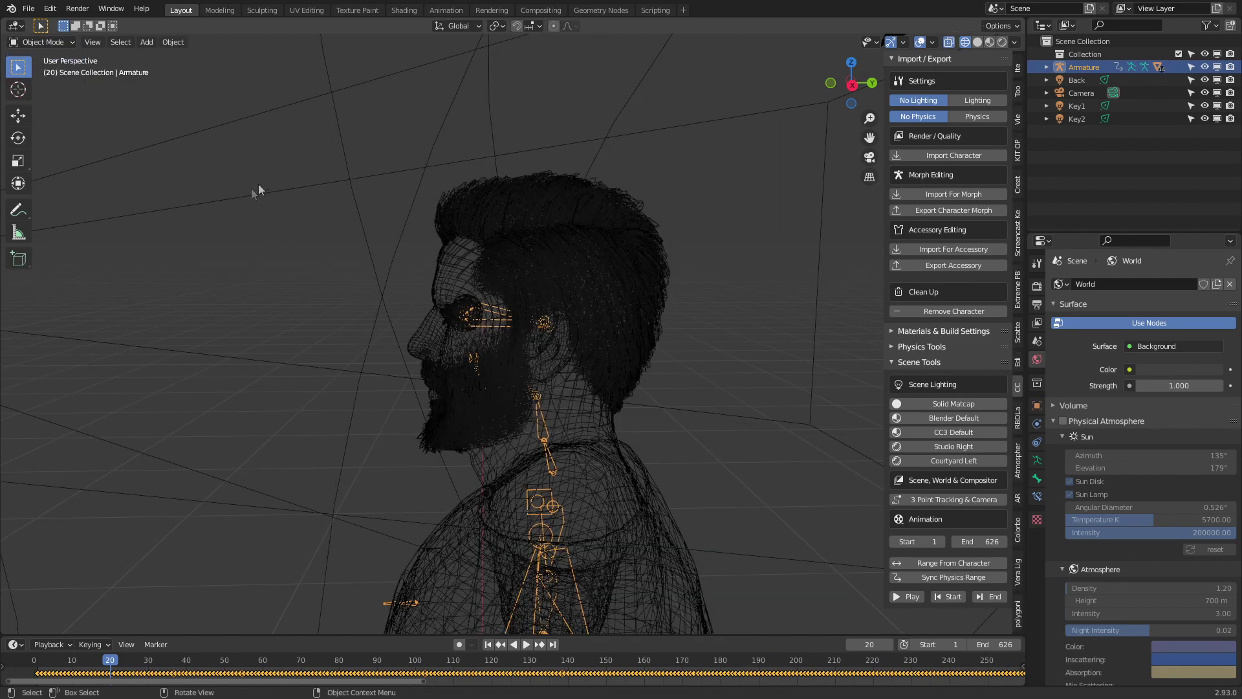
click(255, 192)
key(KP_0)
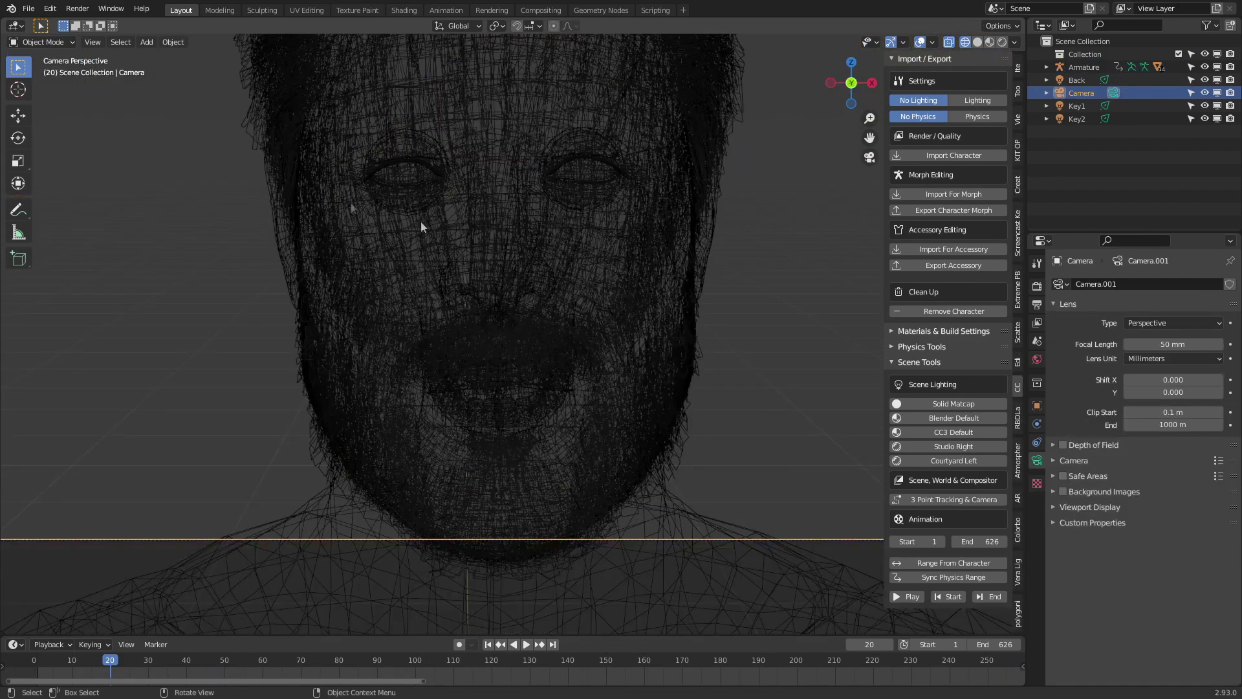
- Hide the Short_blowback hair and the CC_Base_Body mesh covering the face
scroll(466, 259, up, 5)
scroll(487, 274, down, 3)
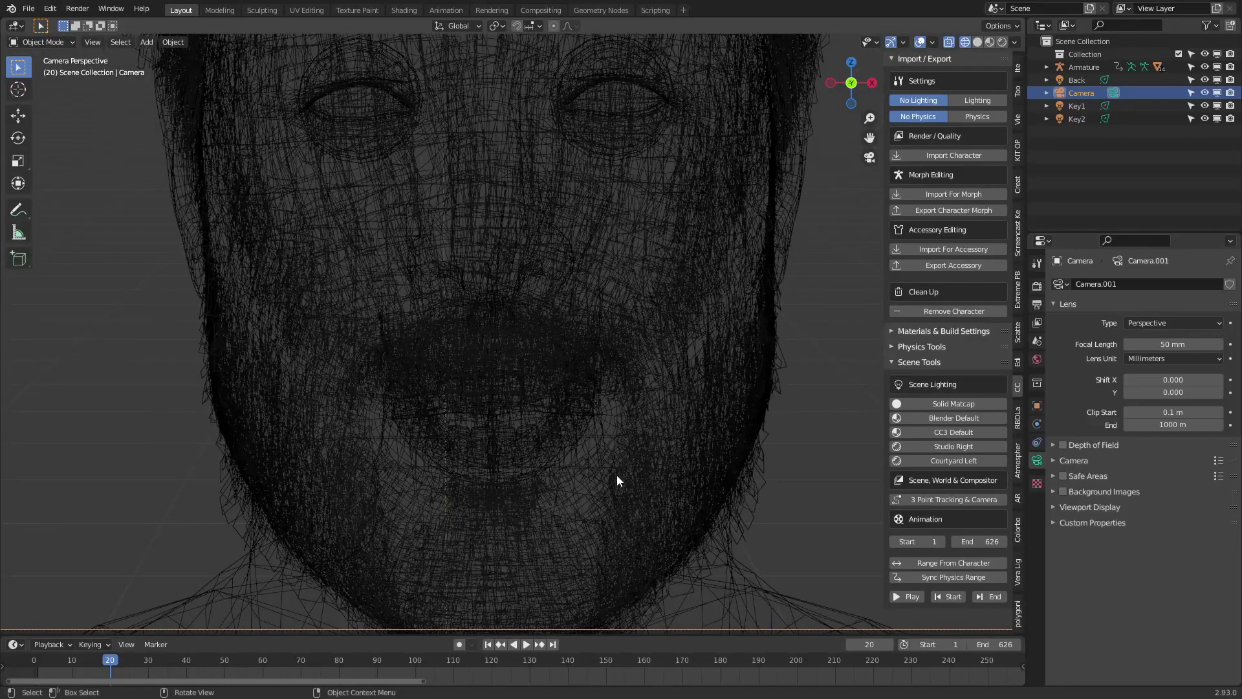
click(650, 331)
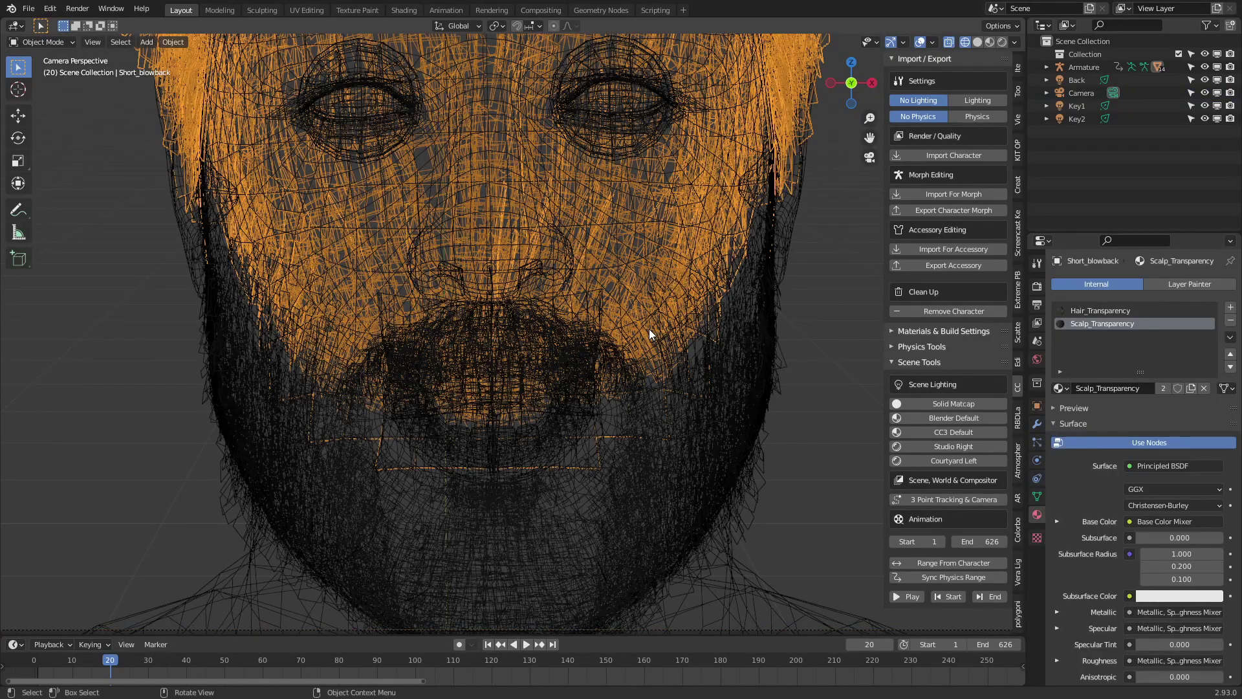
key(h)
click(695, 343)
key(h)
click(663, 266)
key(h)
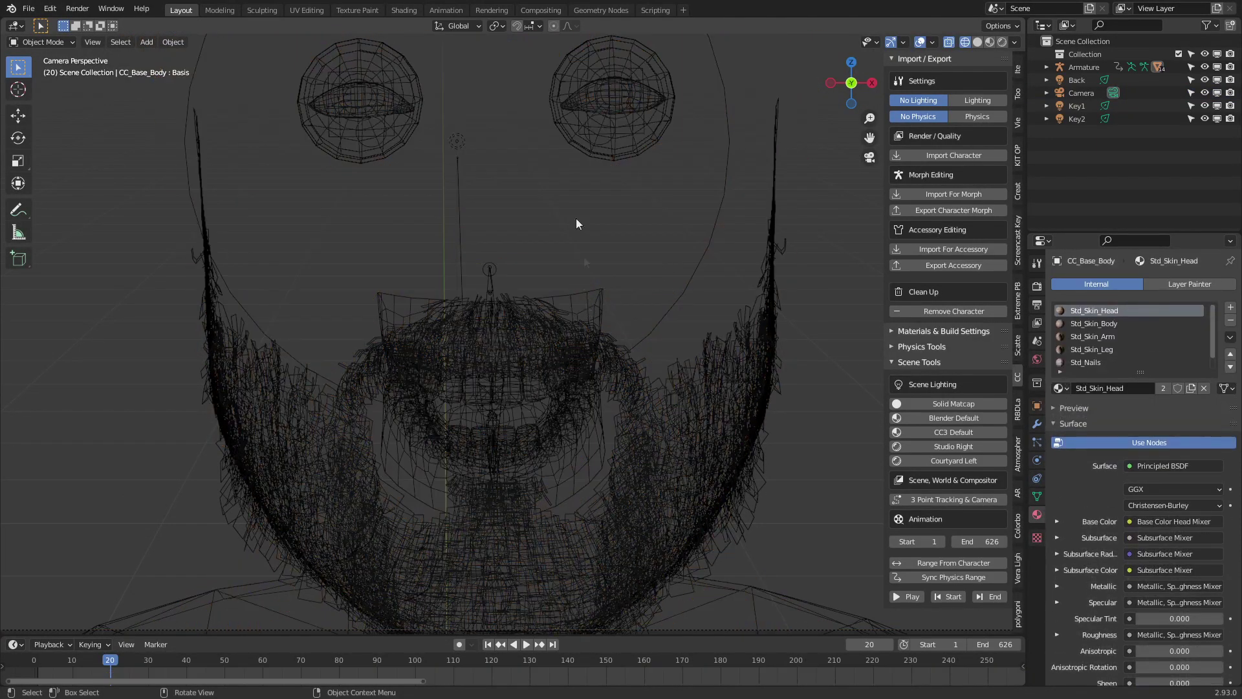
- Hide the CC_Base_Eye mesh to expose the eye bones and select the armature
click(390, 140)
click(410, 145)
key(h)
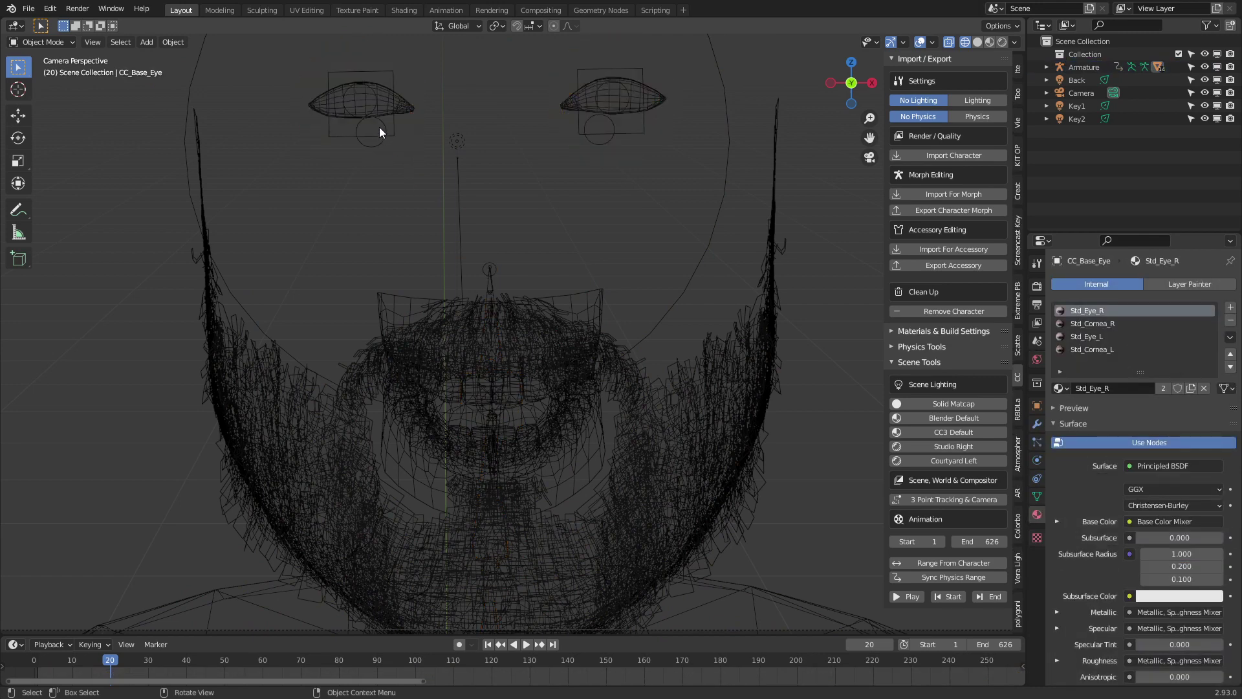
scroll(647, 520, down, 5)
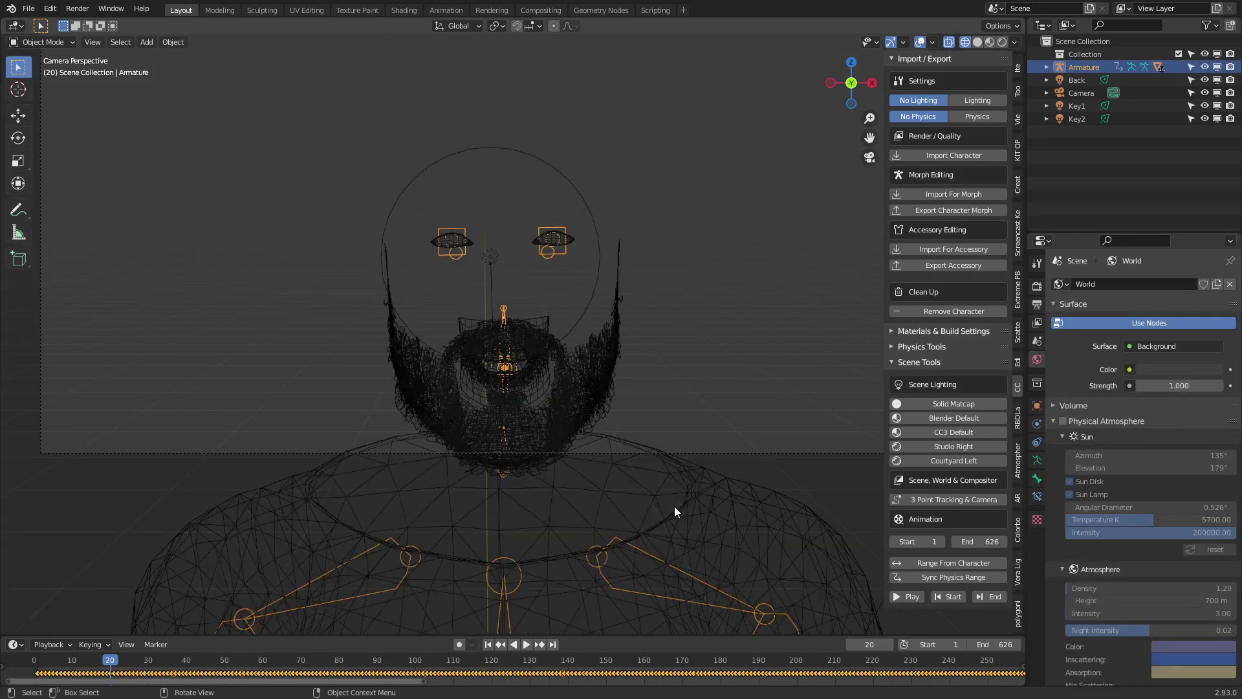
- Select the camera and reframe the character by moving it and tilting it about its local X axis
click(746, 456)
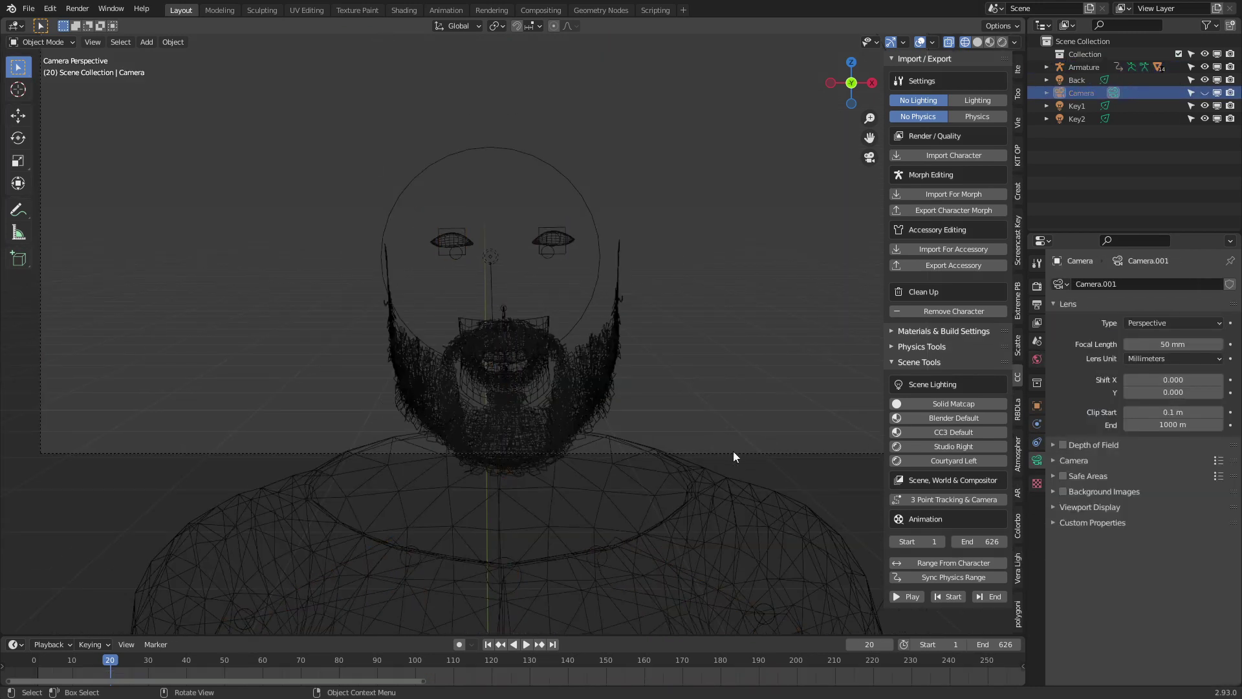
key(g)
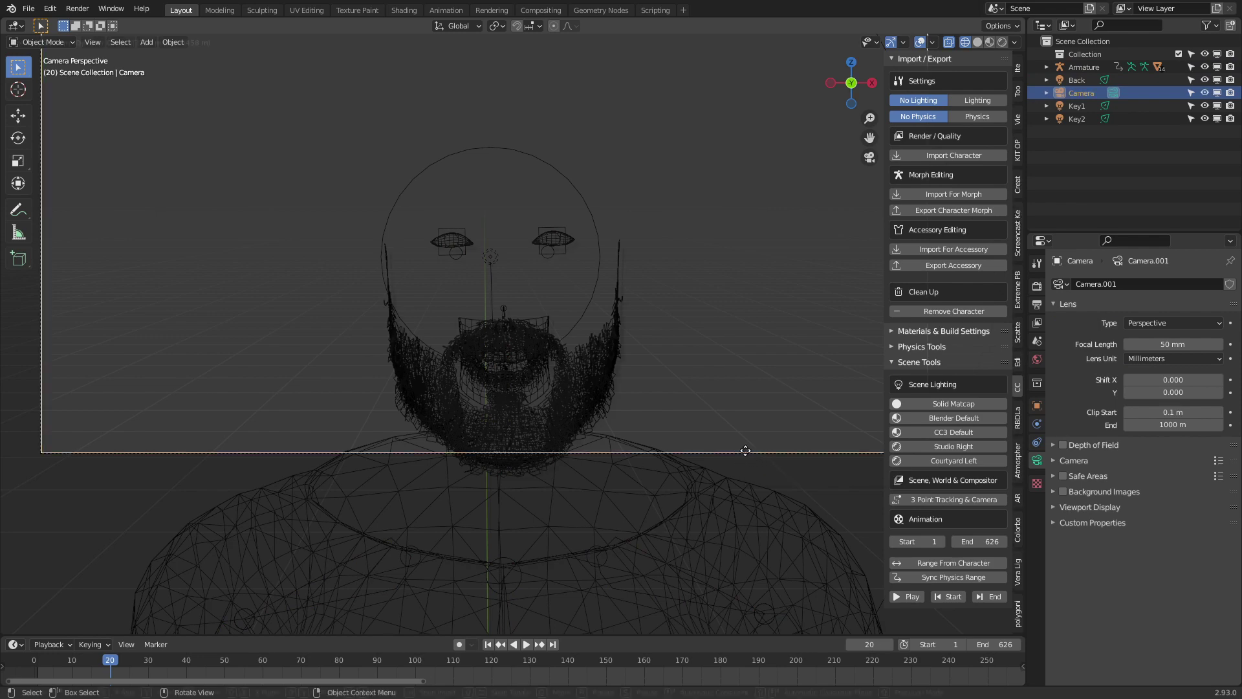
click(751, 434)
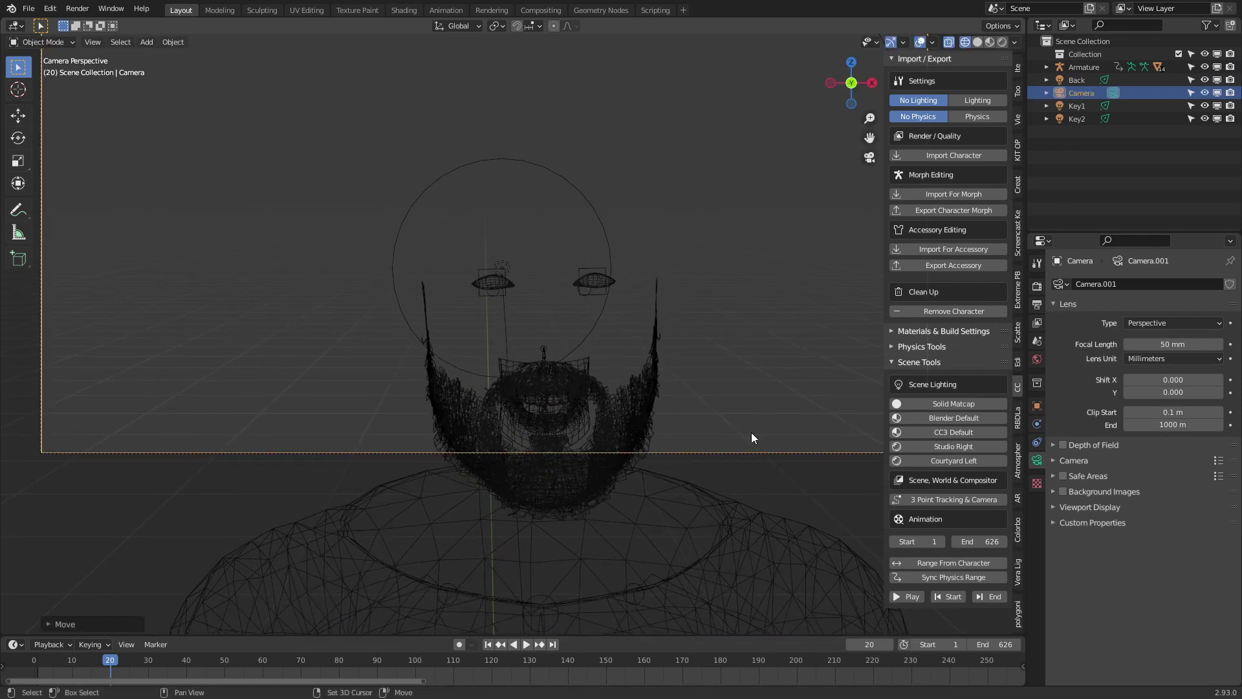
key(r)
key(x)
key(x)
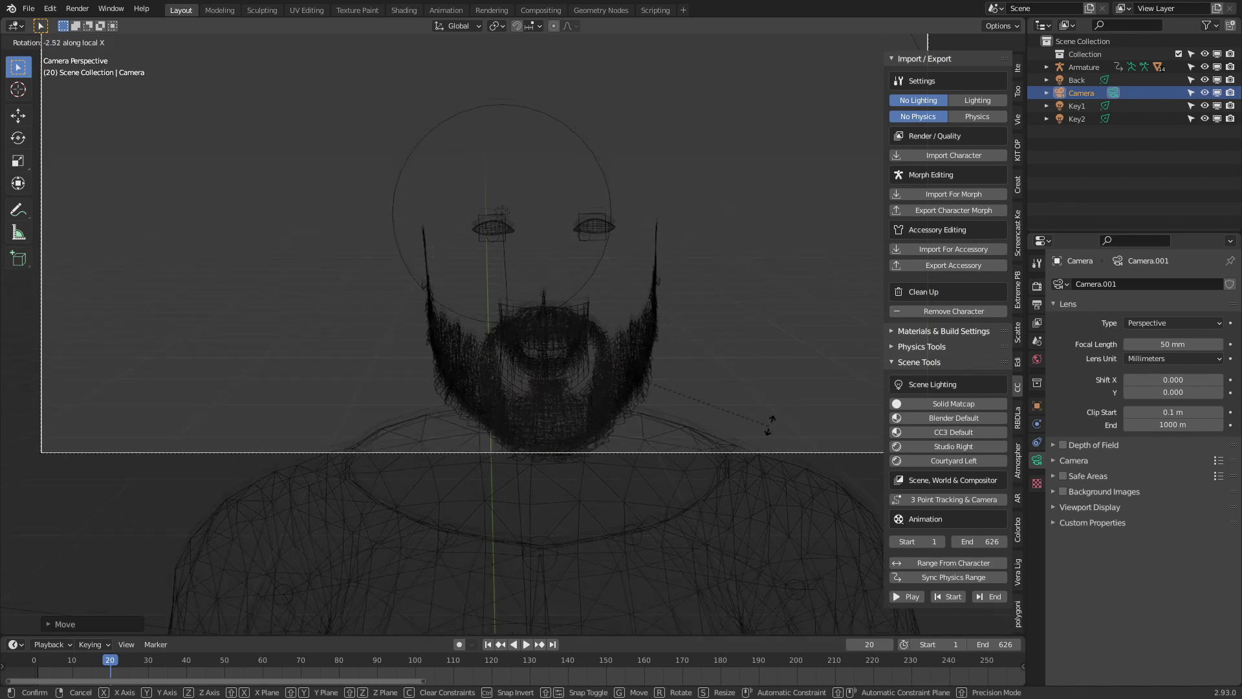
click(785, 411)
key(g)
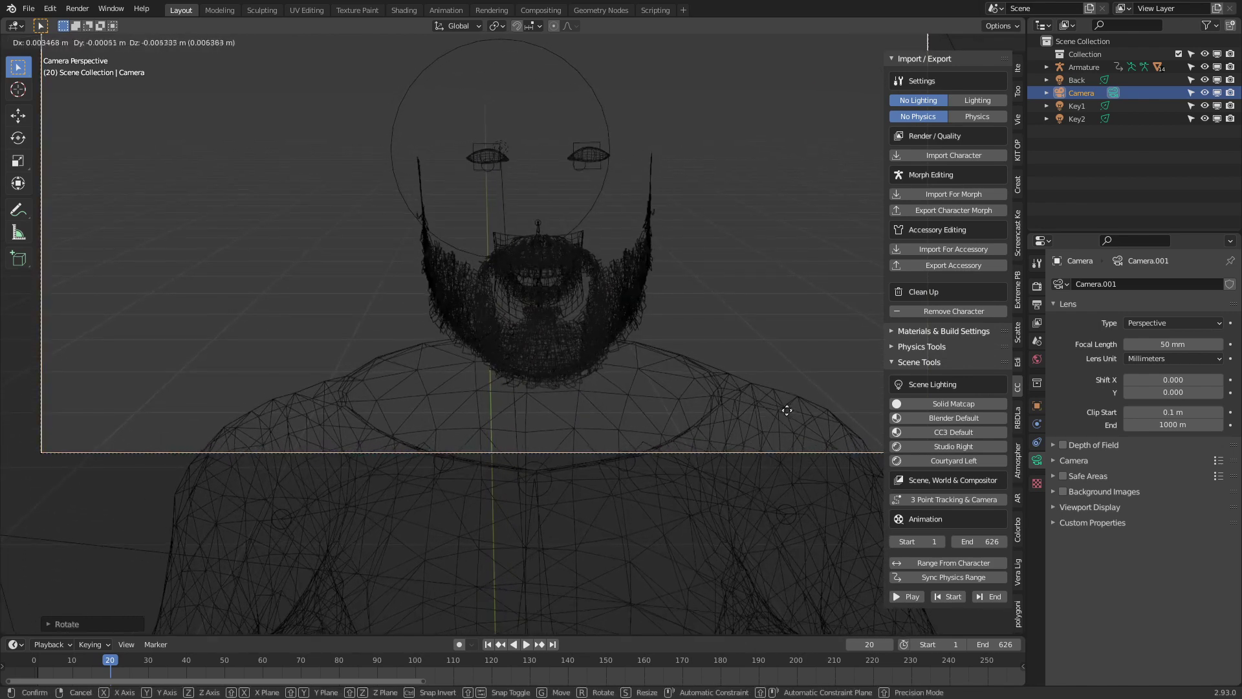
click(738, 416)
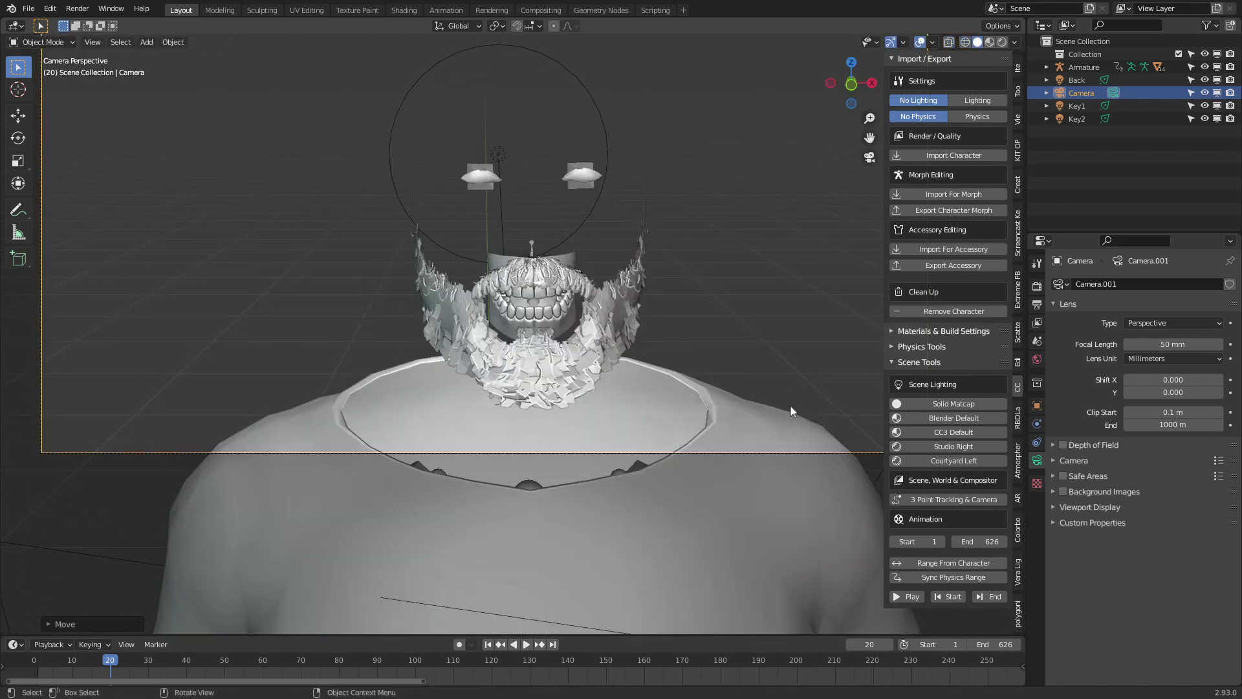
- Unhide the hidden character meshes and switch the viewport from wireframe to rendered shading
key(shift+z)
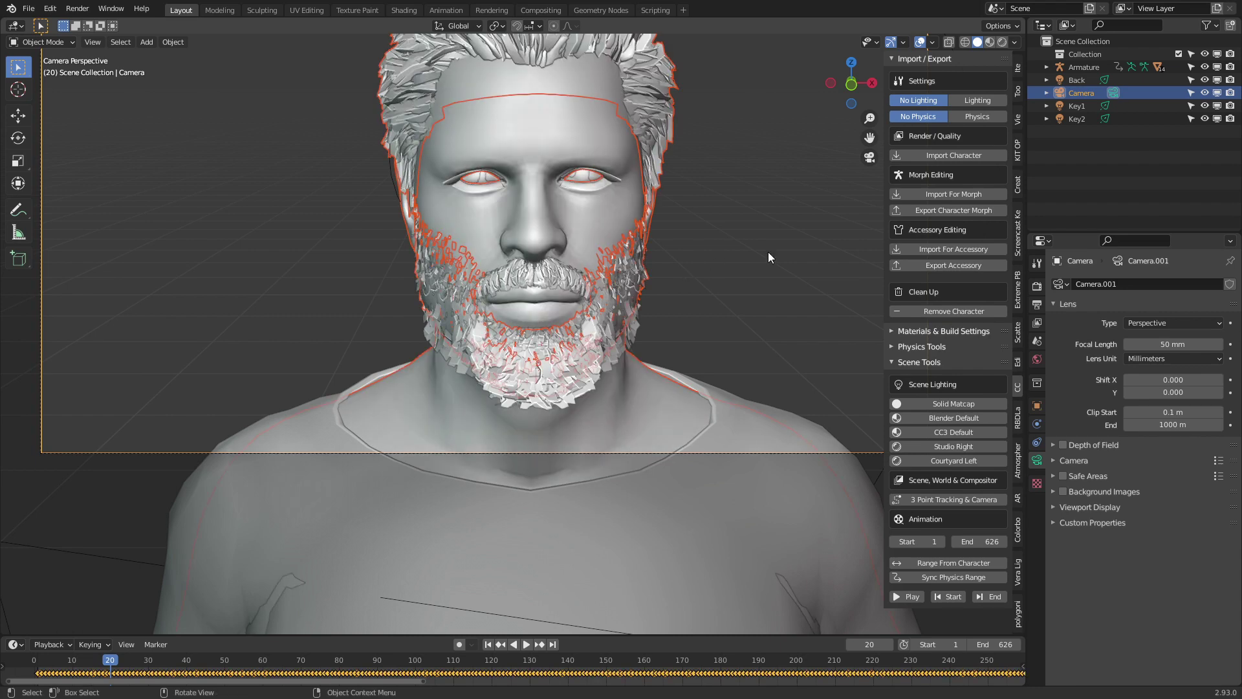
click(769, 257)
click(1003, 42)
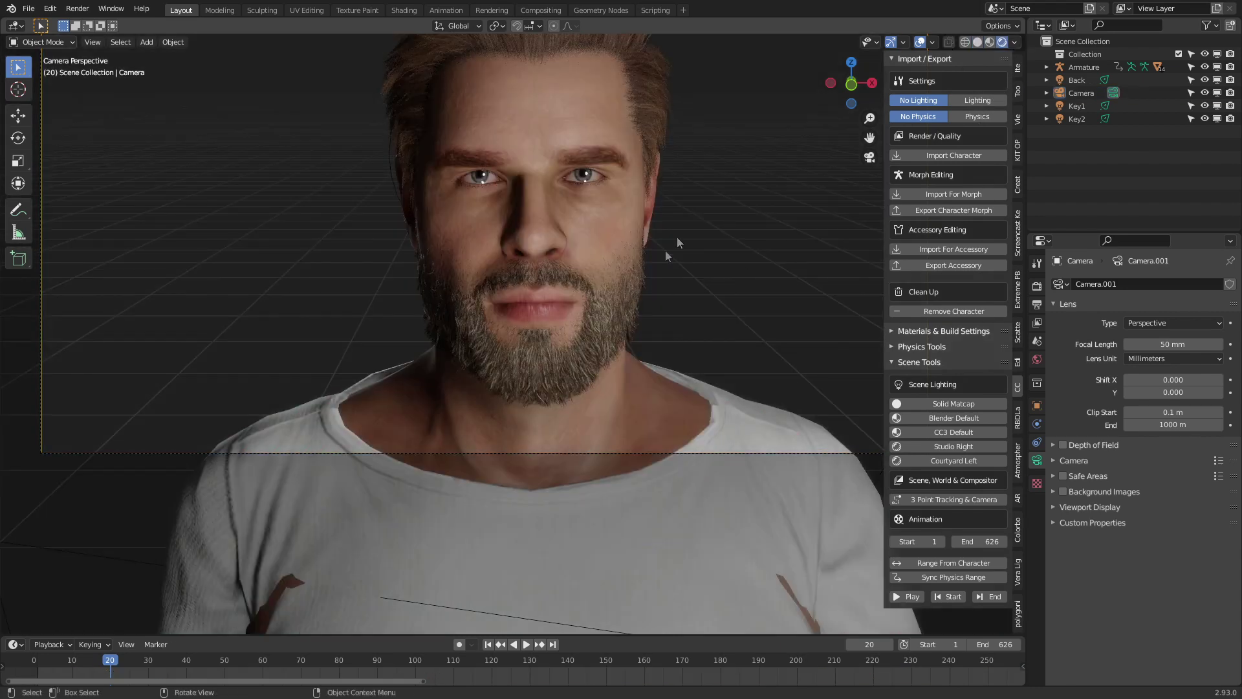
scroll(660, 254, down, 3)
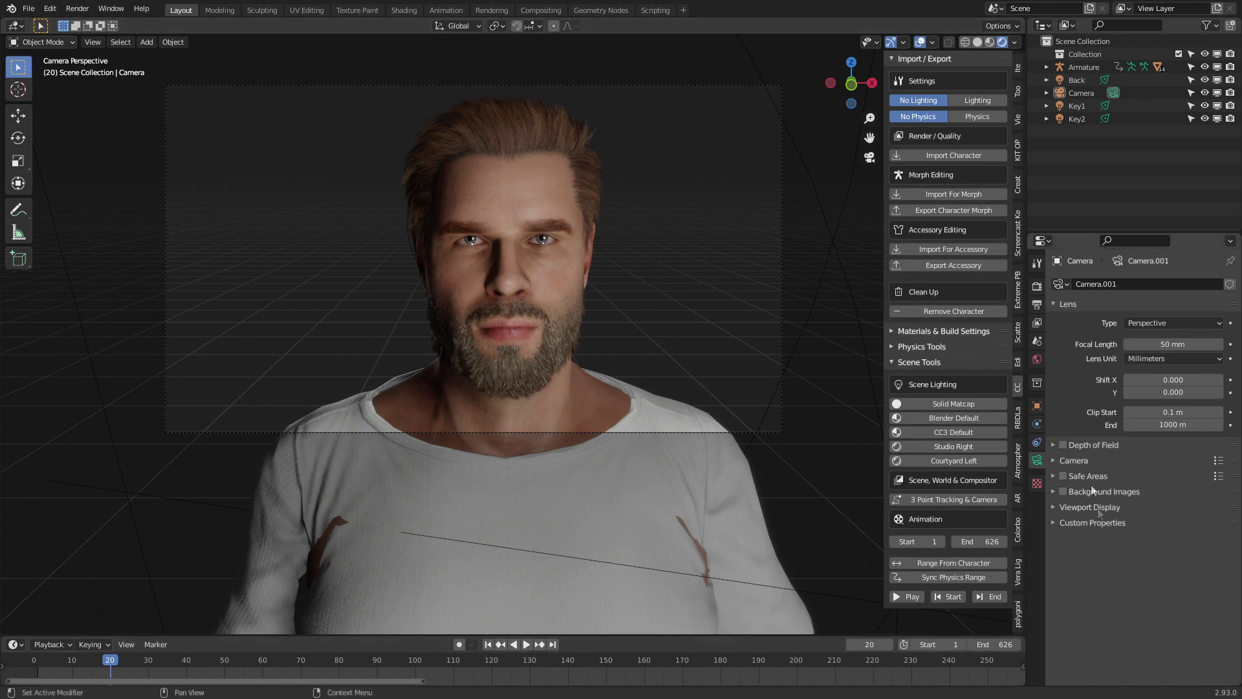
- Browse for the render output location and open the 2DChar folder inside C:\tmp
click(1037, 305)
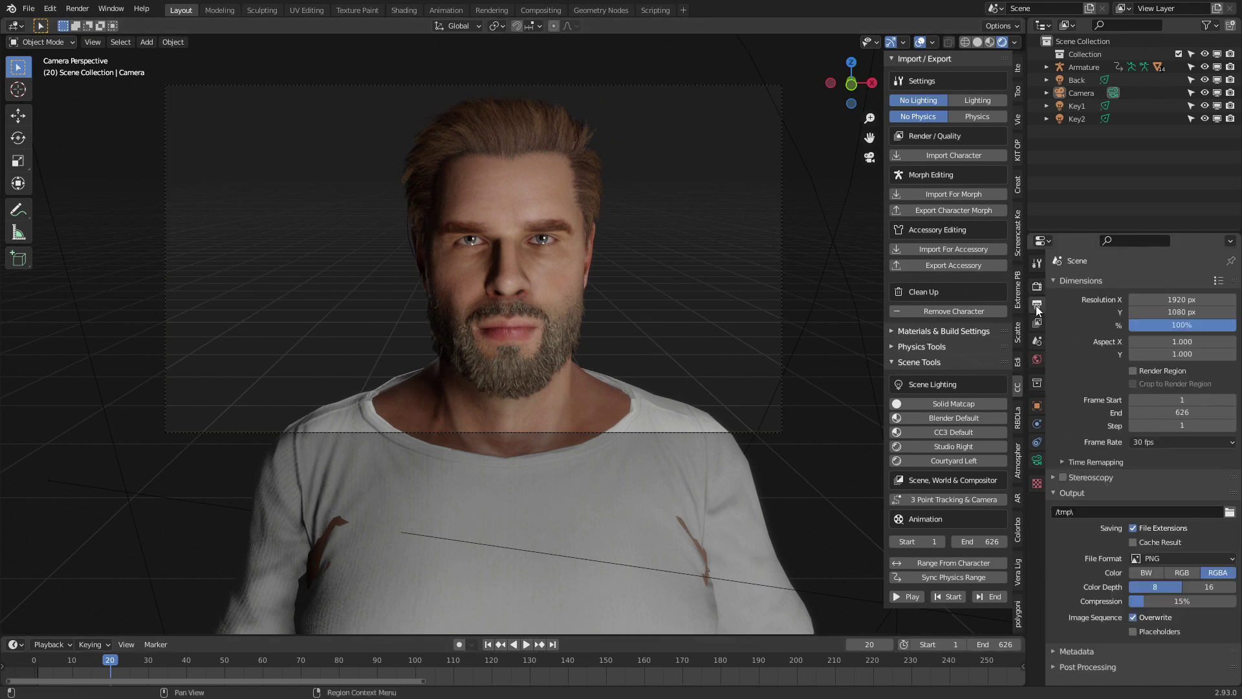
click(1230, 512)
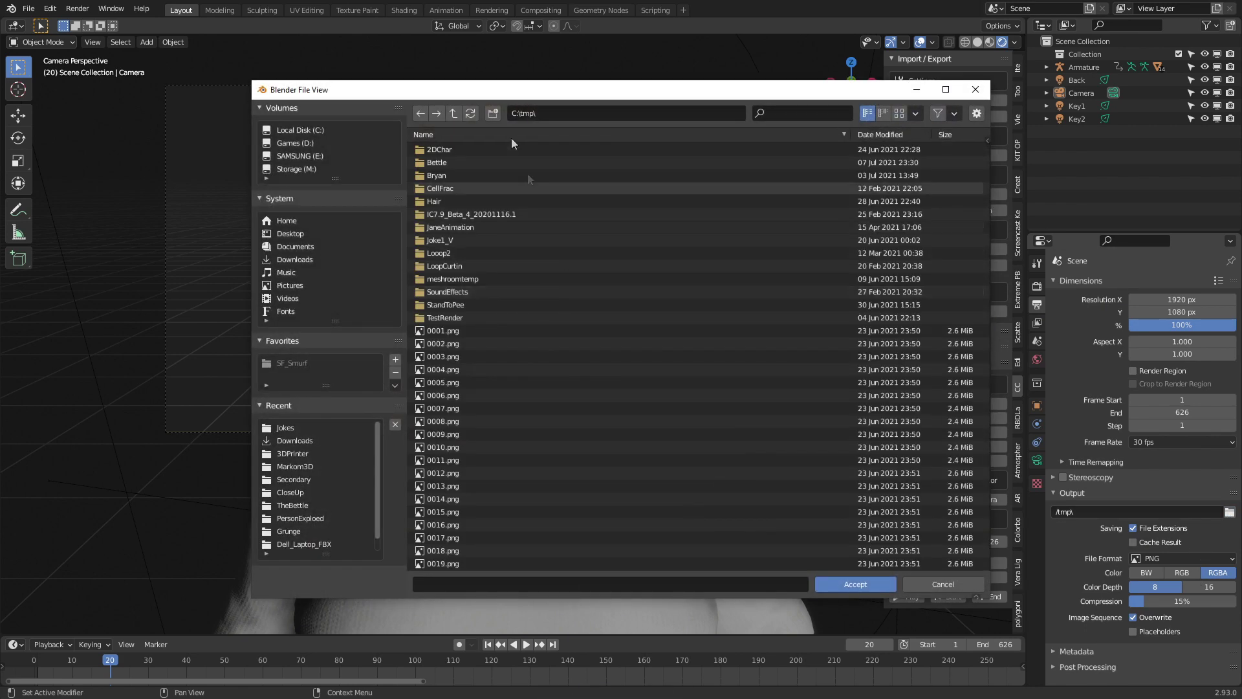
double_click(459, 148)
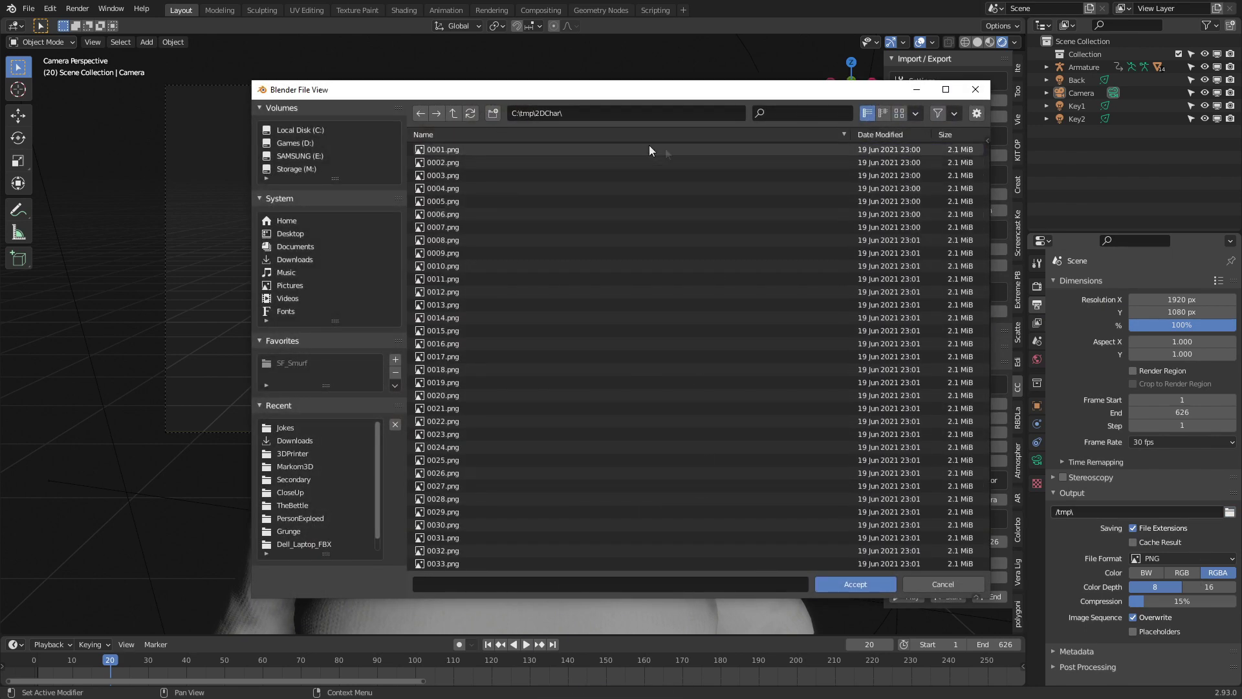
- Select all the PNG frames in the 2DChar folder and delete them
click(615, 177)
click(477, 146)
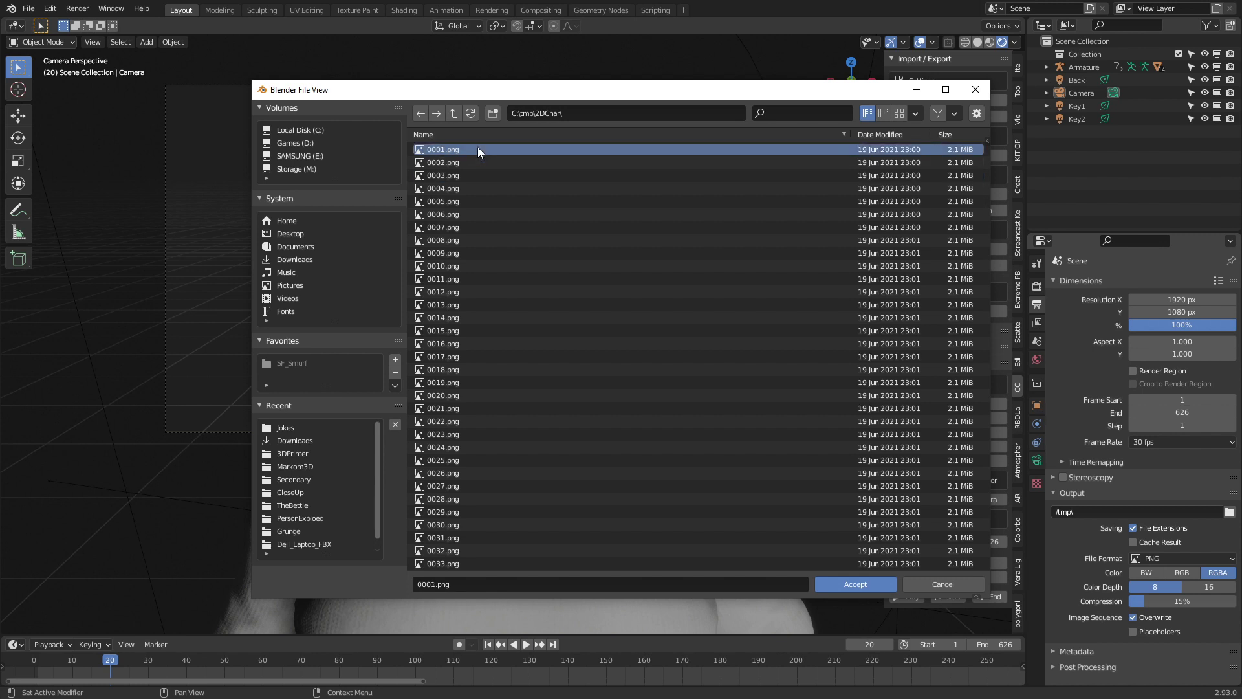
key(a)
key(Delete)
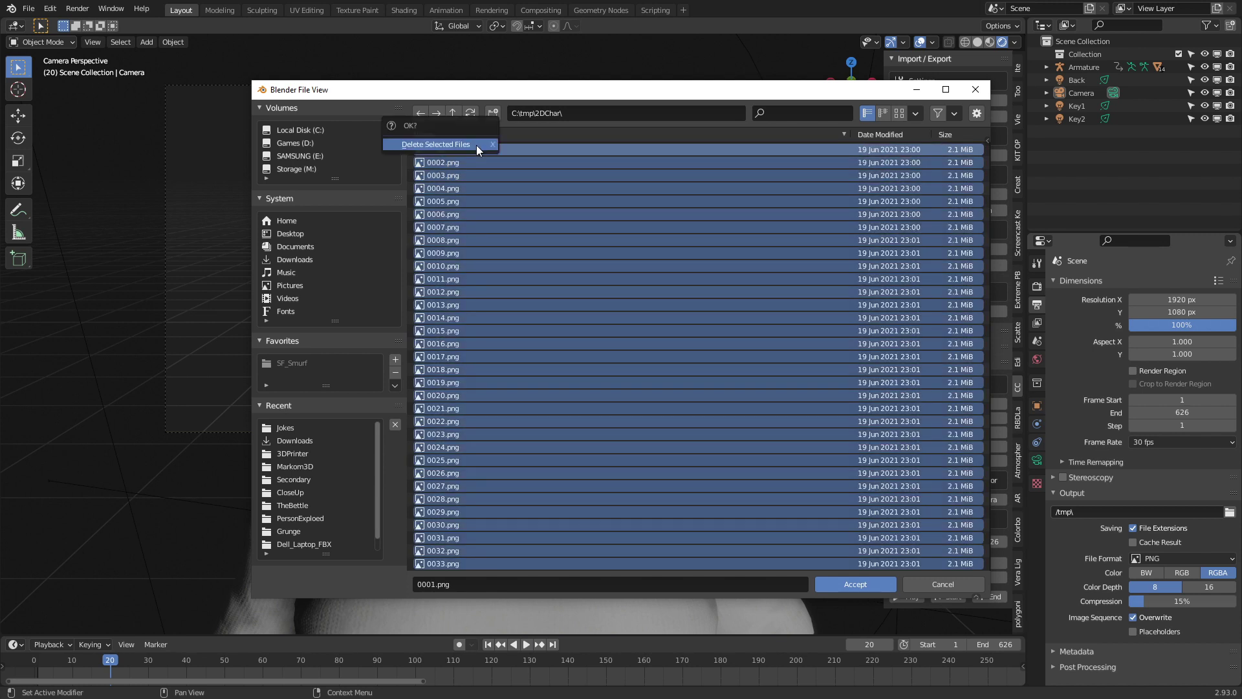